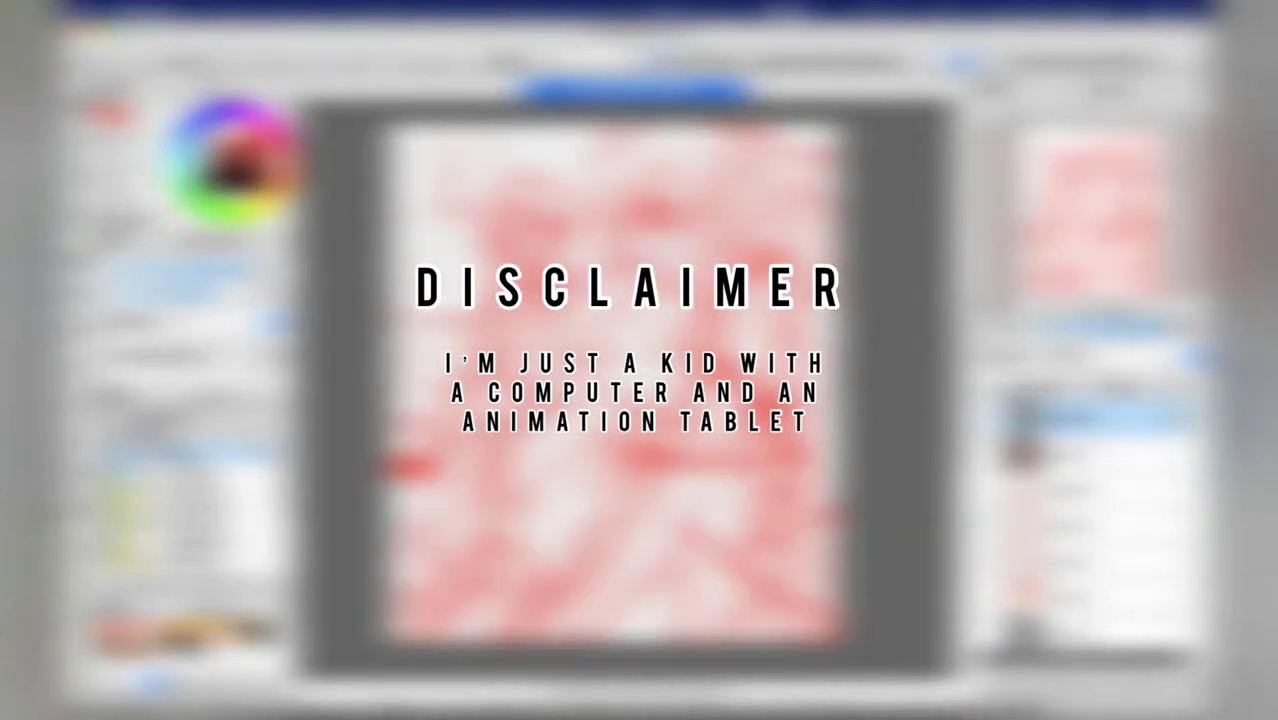
Step: Open 'yellow diamond animation.mdp' from the recent files list
left_click(205, 10)
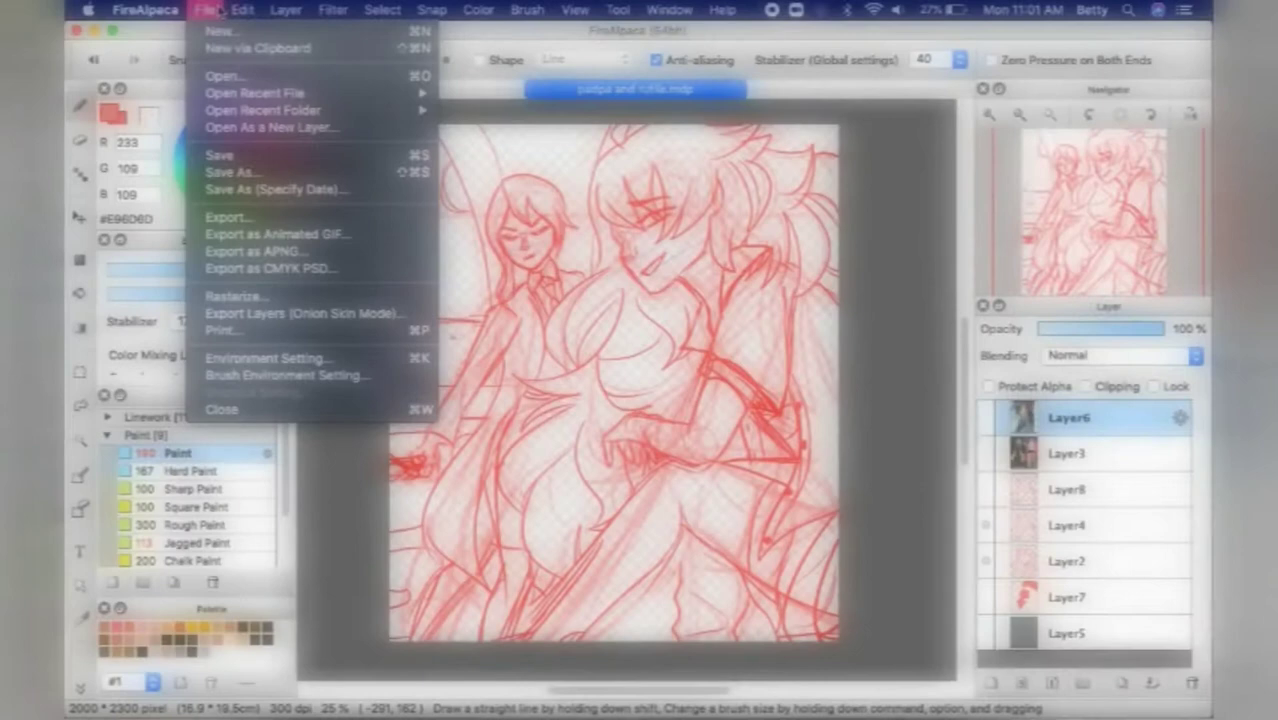
mouse_move(242, 97)
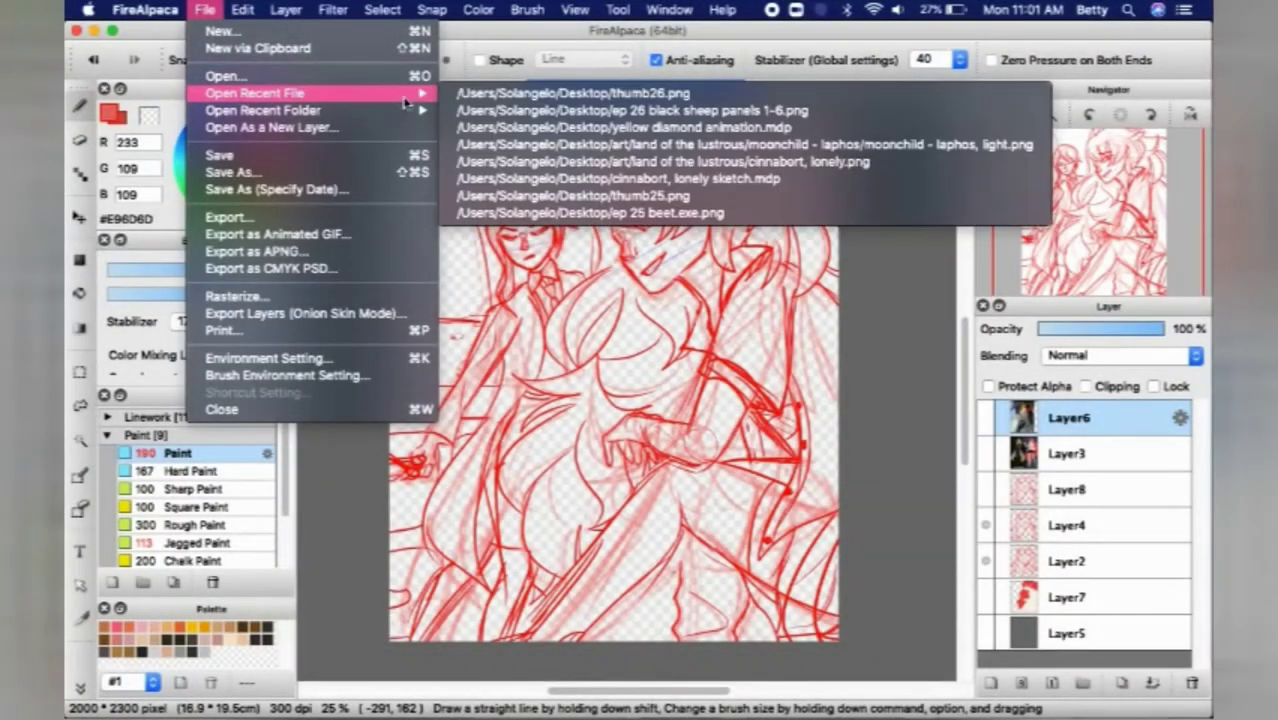
left_click(568, 129)
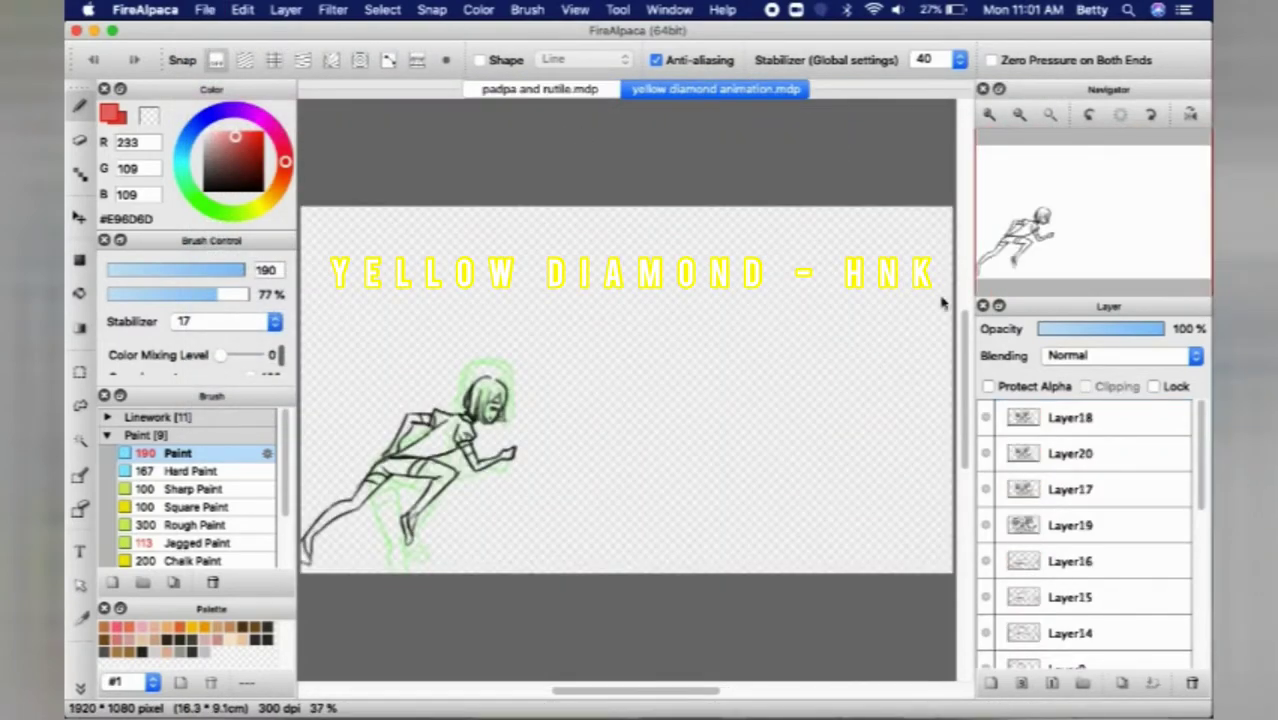
Step: Flip through the Layer10, Layer4, Layer11, Layer5 and Layer12 frames, then back to Layer3
scroll(1075, 533, "down", 5)
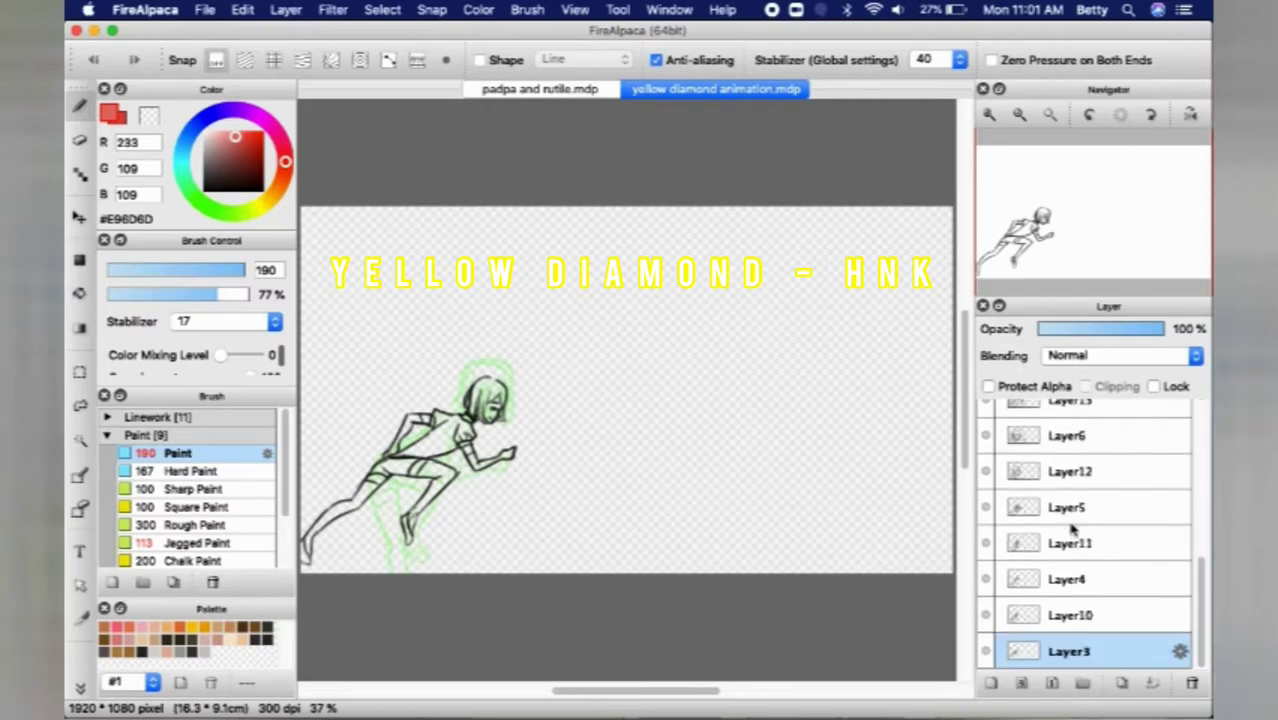
left_click(1028, 617)
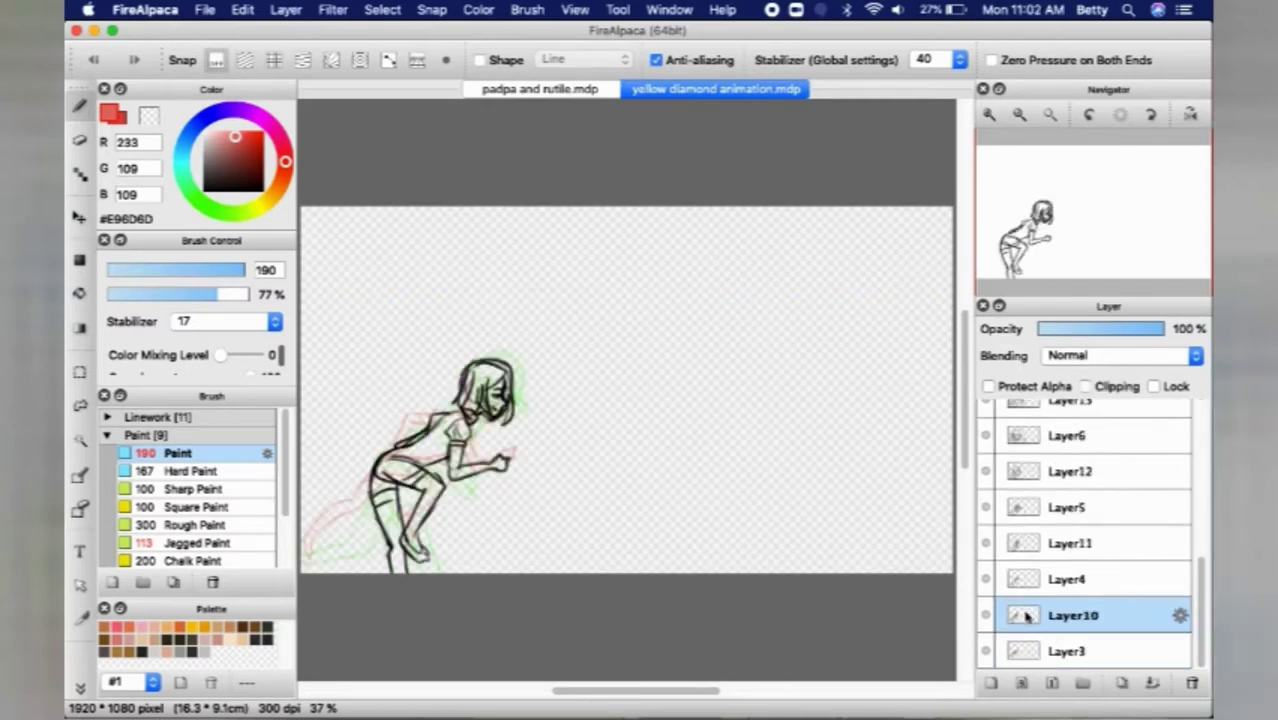
left_click(1037, 580)
left_click(1056, 545)
left_click(1055, 509)
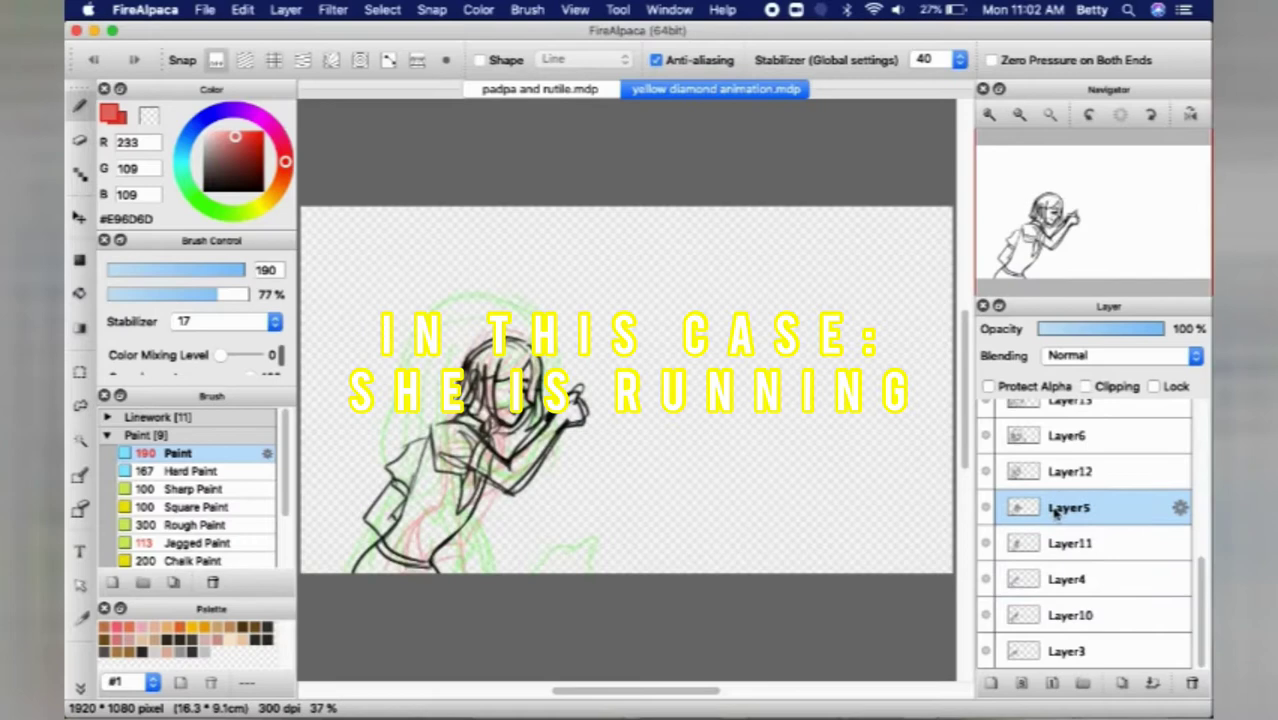
left_click(1062, 471)
left_click(1063, 507)
left_click(1064, 541)
left_click(1075, 606)
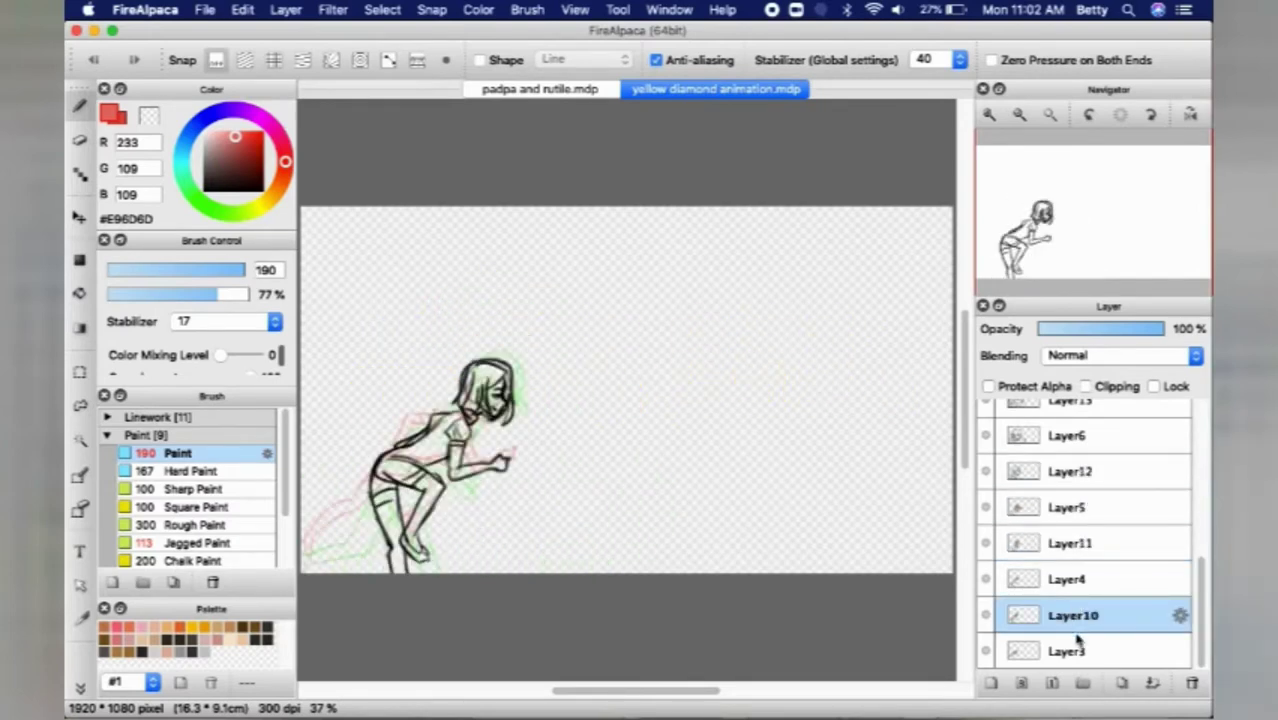
left_click(1082, 648)
left_click(590, 9)
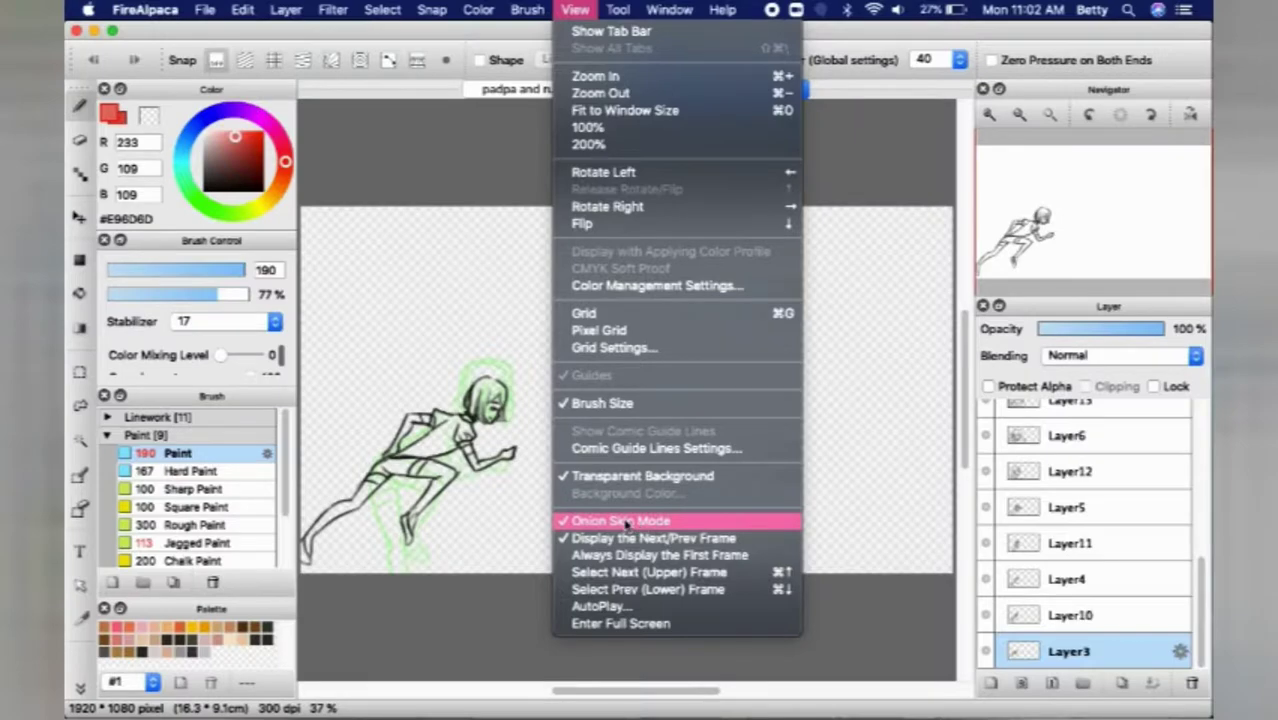
Step: Turn off Onion Skin Mode and briefly hide and reshow Layer18 and Layer20
left_click(627, 522)
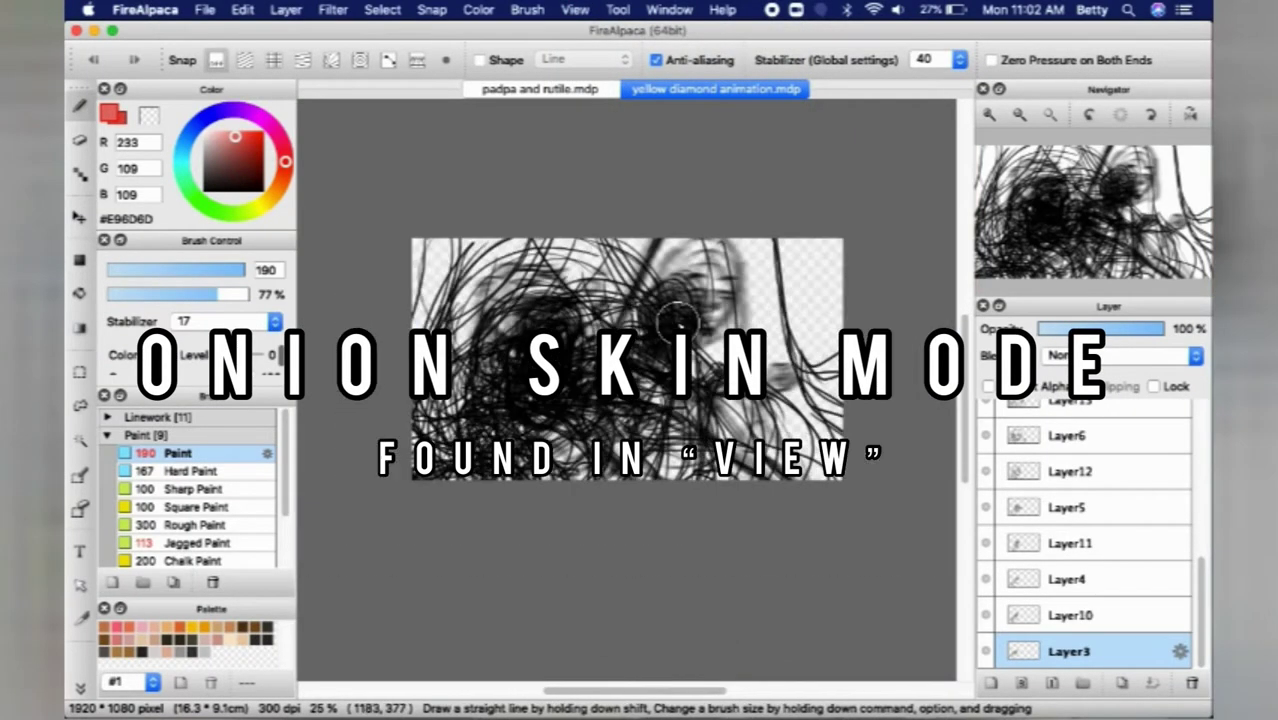
scroll(677, 322, "up", 1)
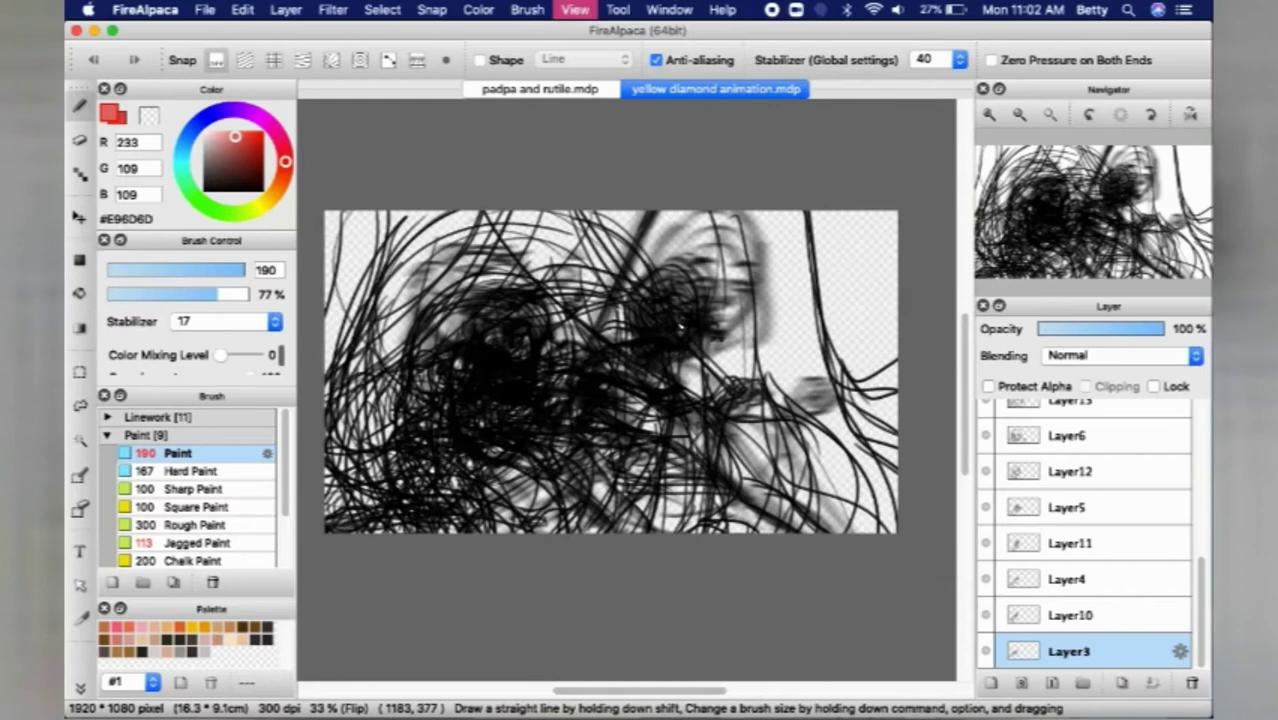
scroll(1037, 467, "up", 5)
left_click(986, 418)
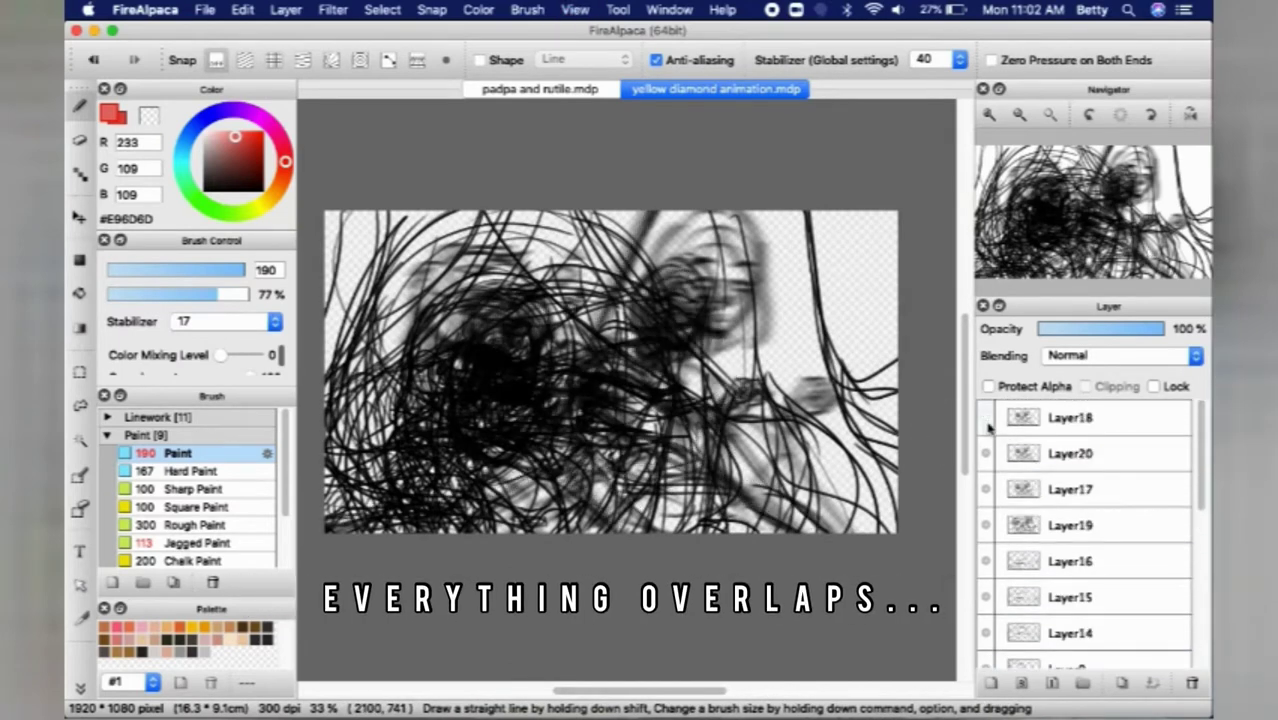
left_click(986, 418)
left_click(986, 453)
left_click(986, 453)
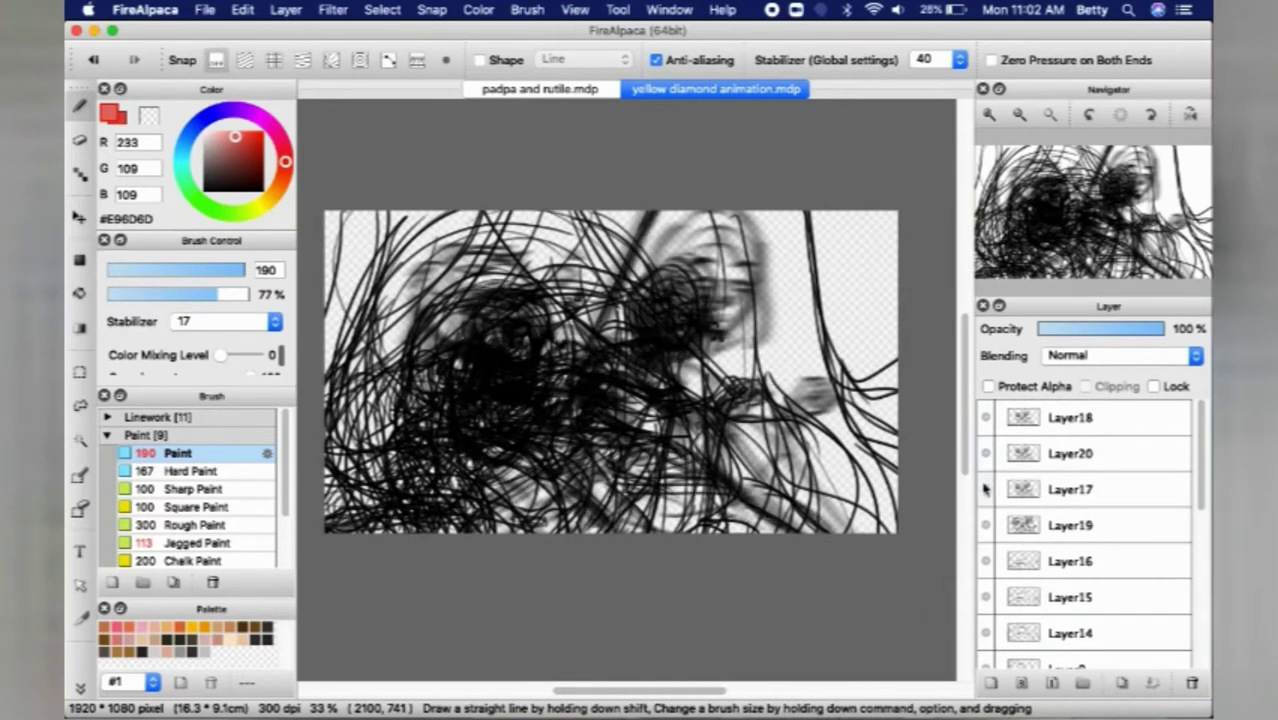
Step: Re-enable Onion Skin Mode and compare the Layer18, Layer20 and Layer17 frames, ending on Layer18
left_click(586, 8)
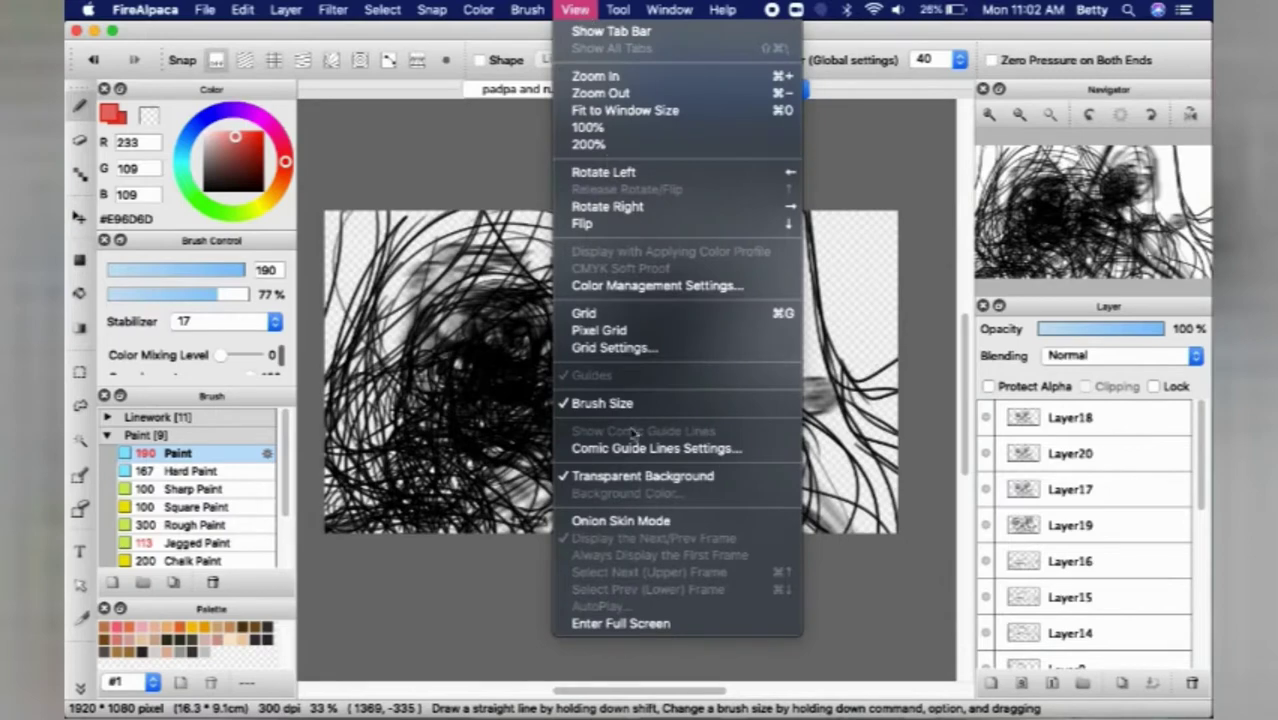
left_click(620, 520)
left_click(1060, 420)
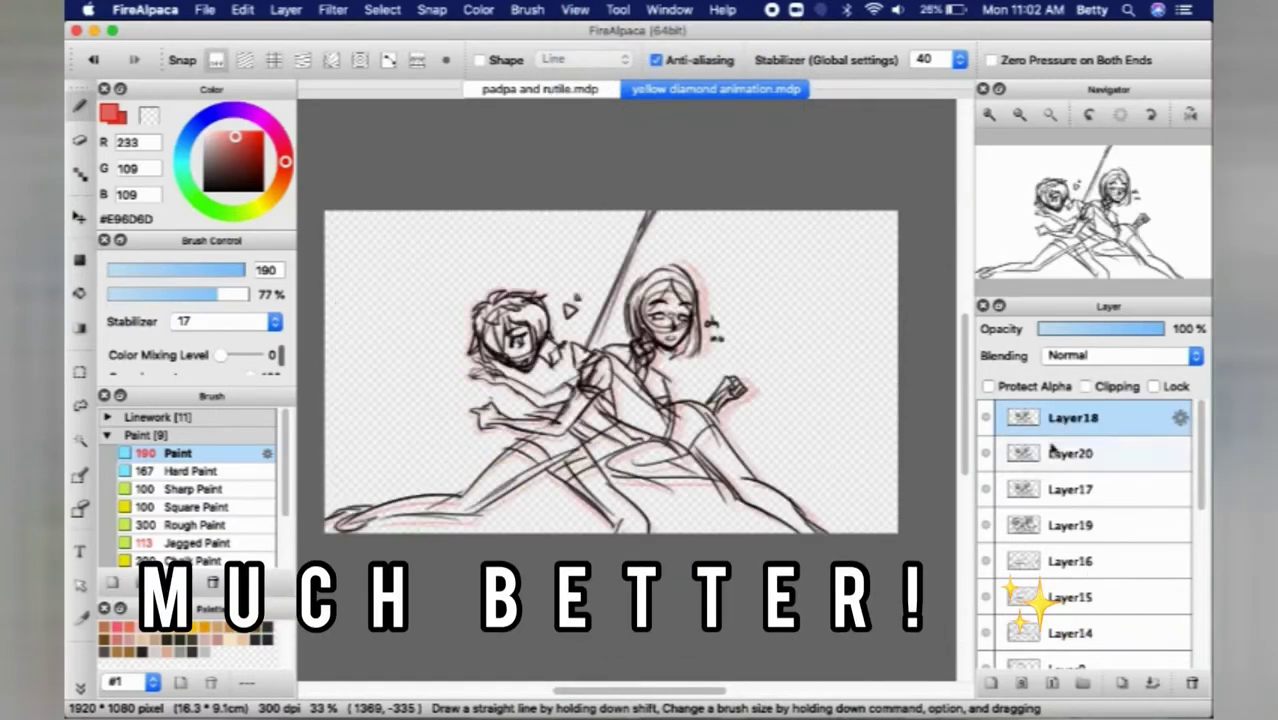
left_click(1050, 452)
left_click(1050, 487)
left_click(1064, 425)
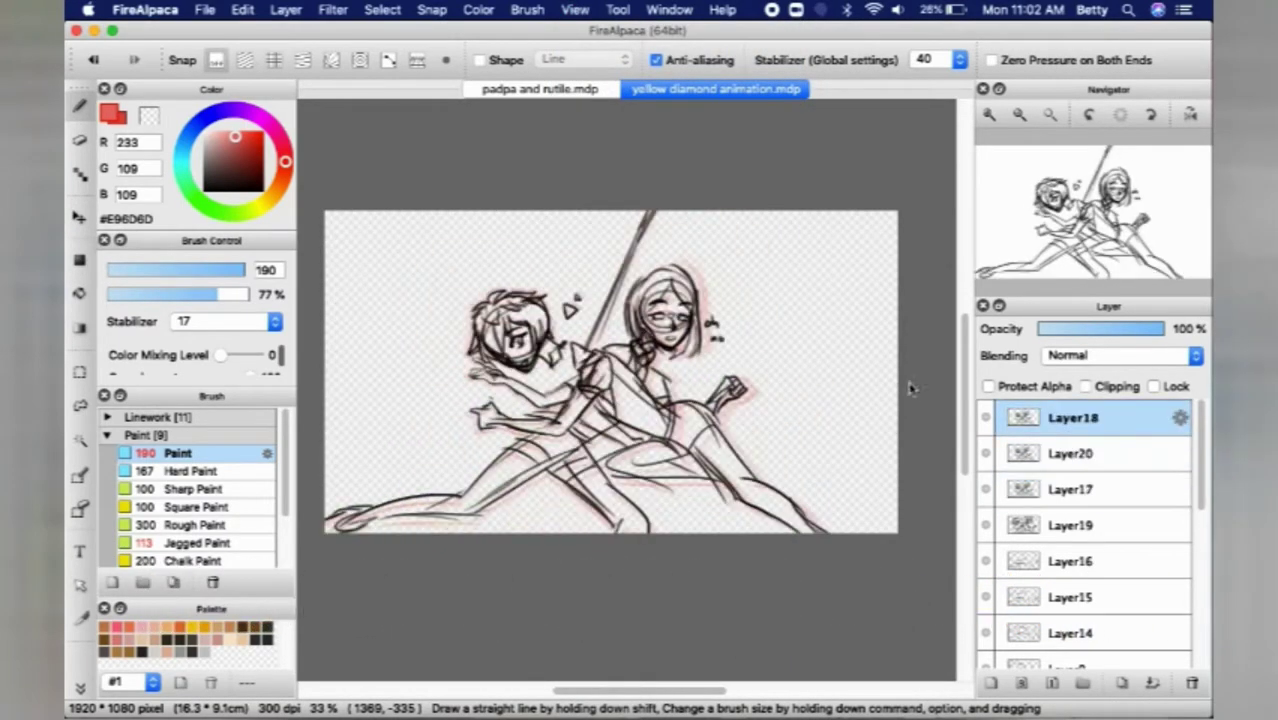
Step: Erase the 'oh' text beside the girl's face
scroll(712, 310, "up", 5)
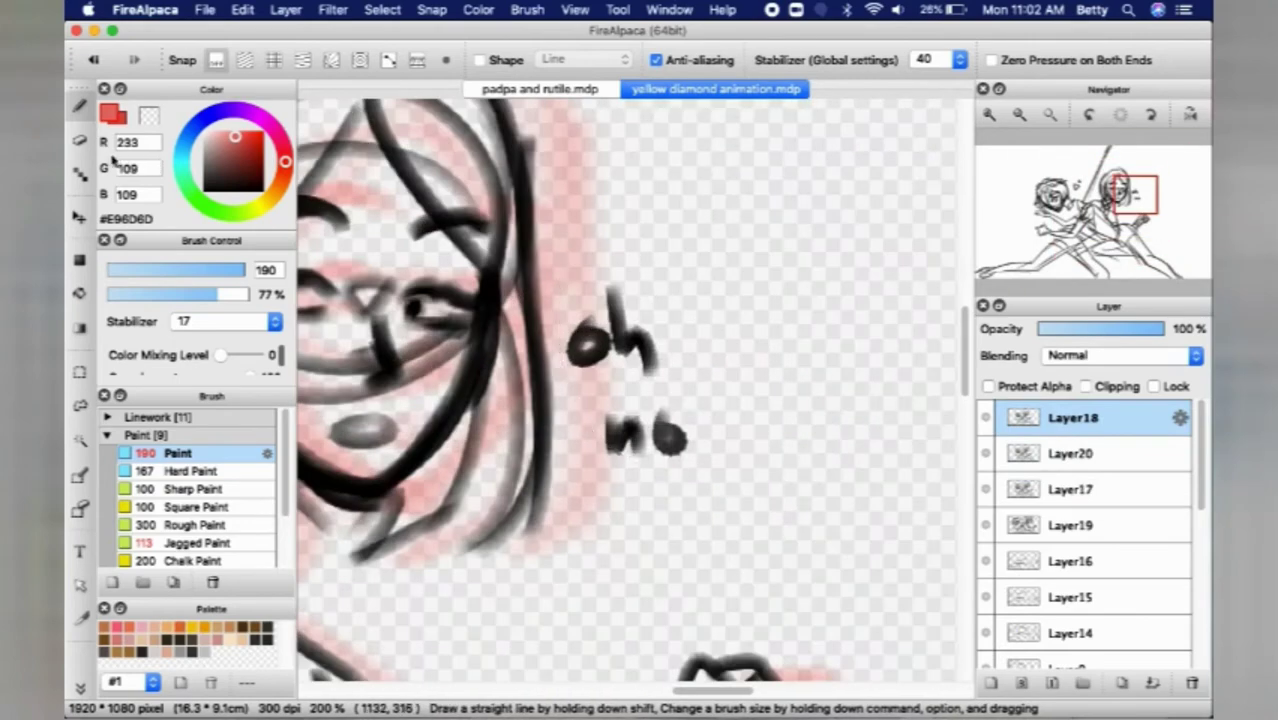
key("e")
mouse_move(608, 351)
left_mouse_down()
mouse_move(636, 299)
mouse_move(662, 428)
left_mouse_up()
Step: Play through the Layer3, Layer10, Layer4, Layer11, Layer5 and Layer12 frames, returning to Layer3
scroll(662, 428, "down", 5)
scroll(1043, 530, "down", 3)
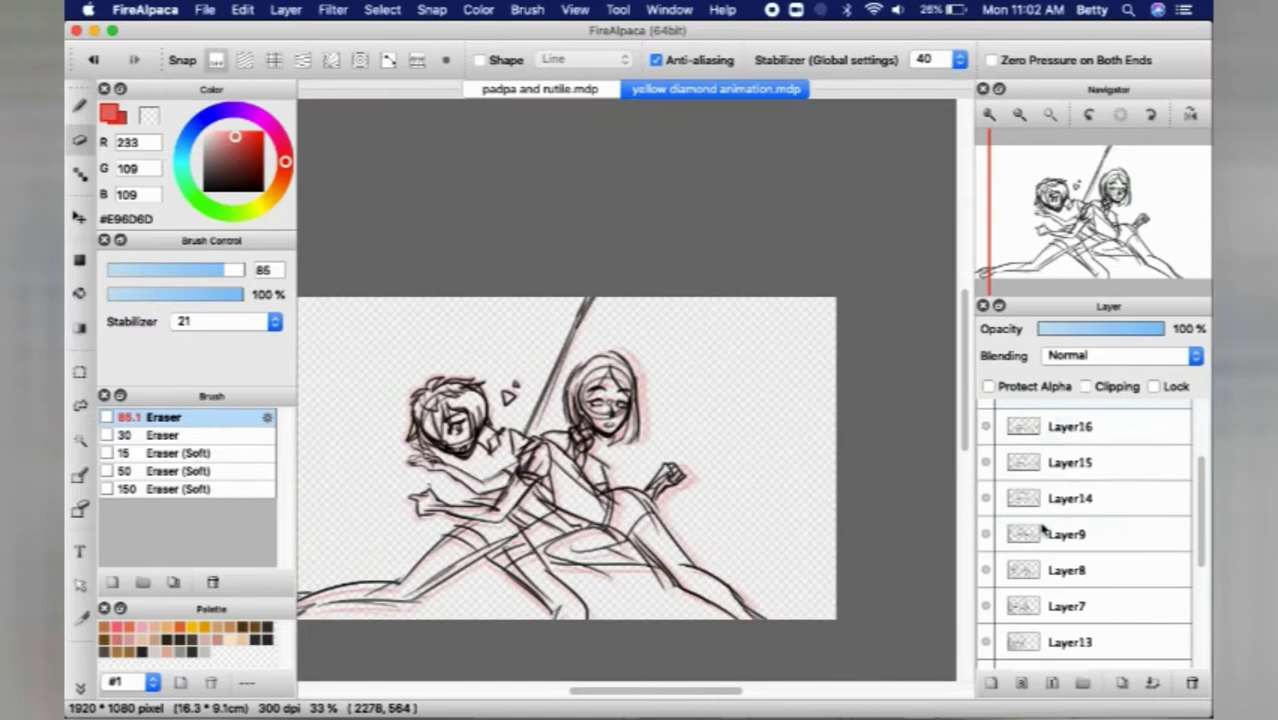
scroll(1043, 530, "down", 5)
left_click(1066, 651)
left_click(1070, 615)
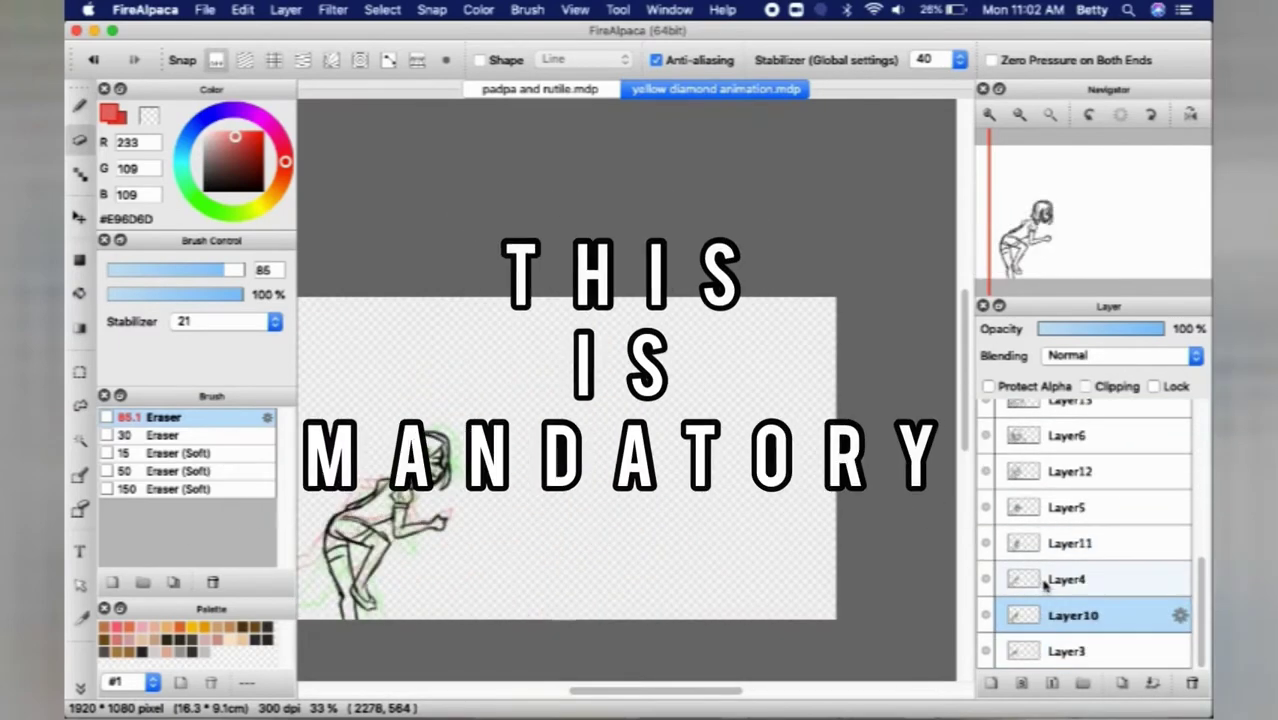
left_click(1045, 580)
left_click(1045, 545)
left_click(1045, 510)
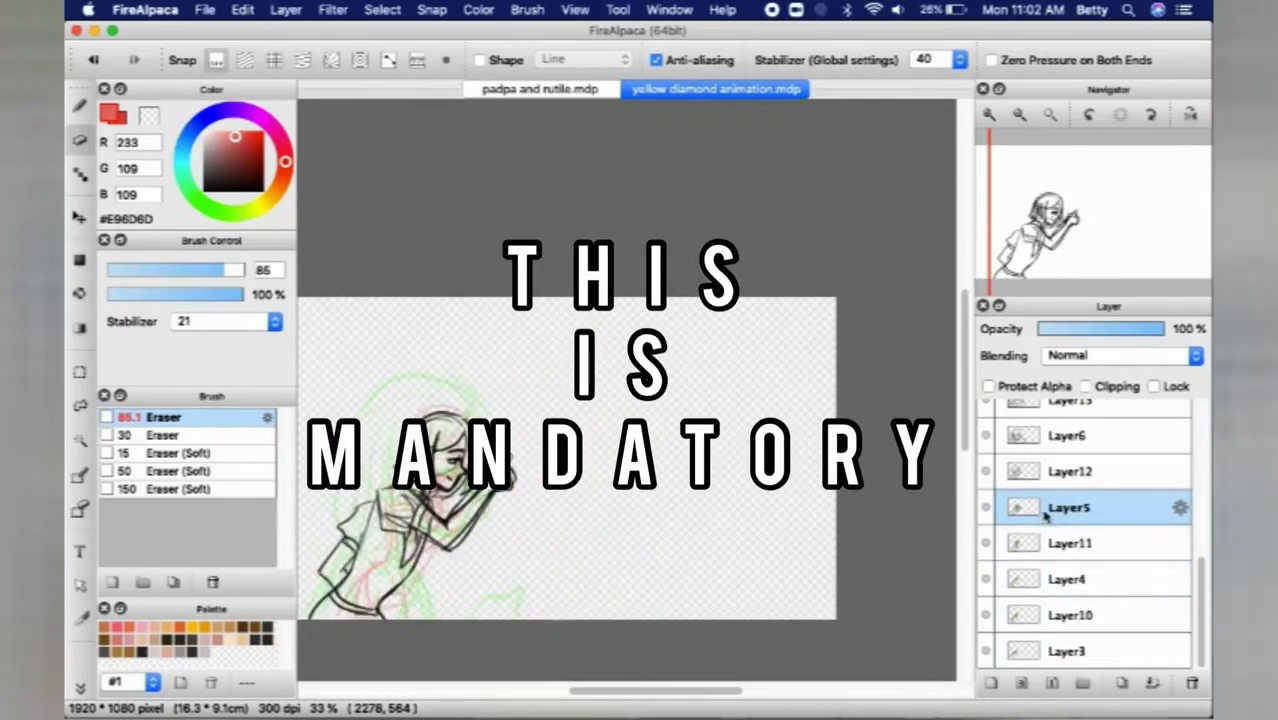
left_click(1045, 472)
left_click(1045, 615)
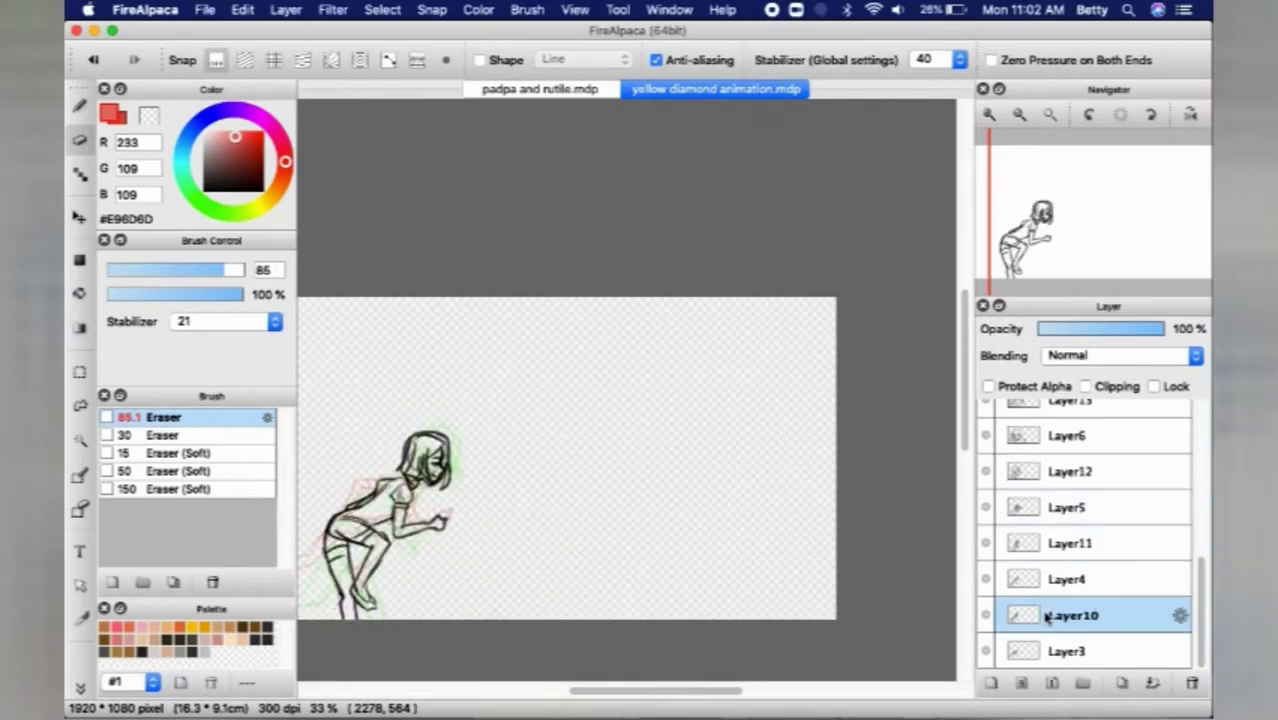
scroll(621, 367, "down", 1)
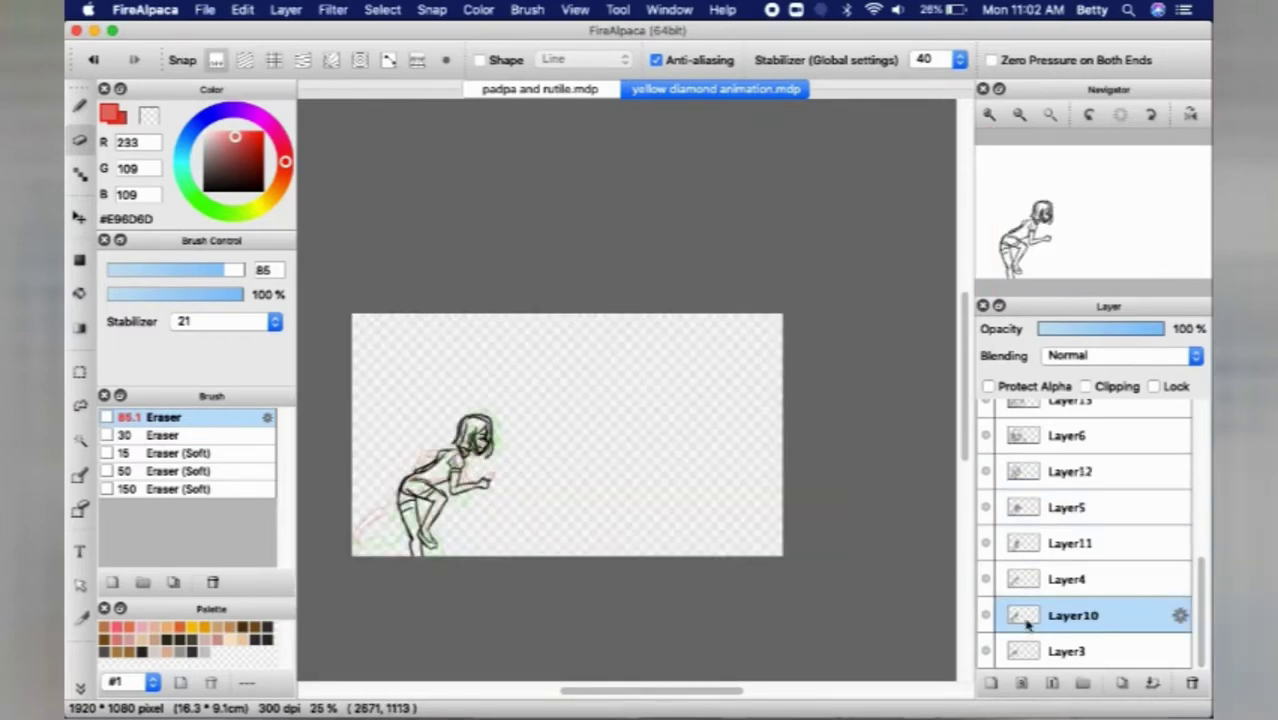
left_click(1024, 651)
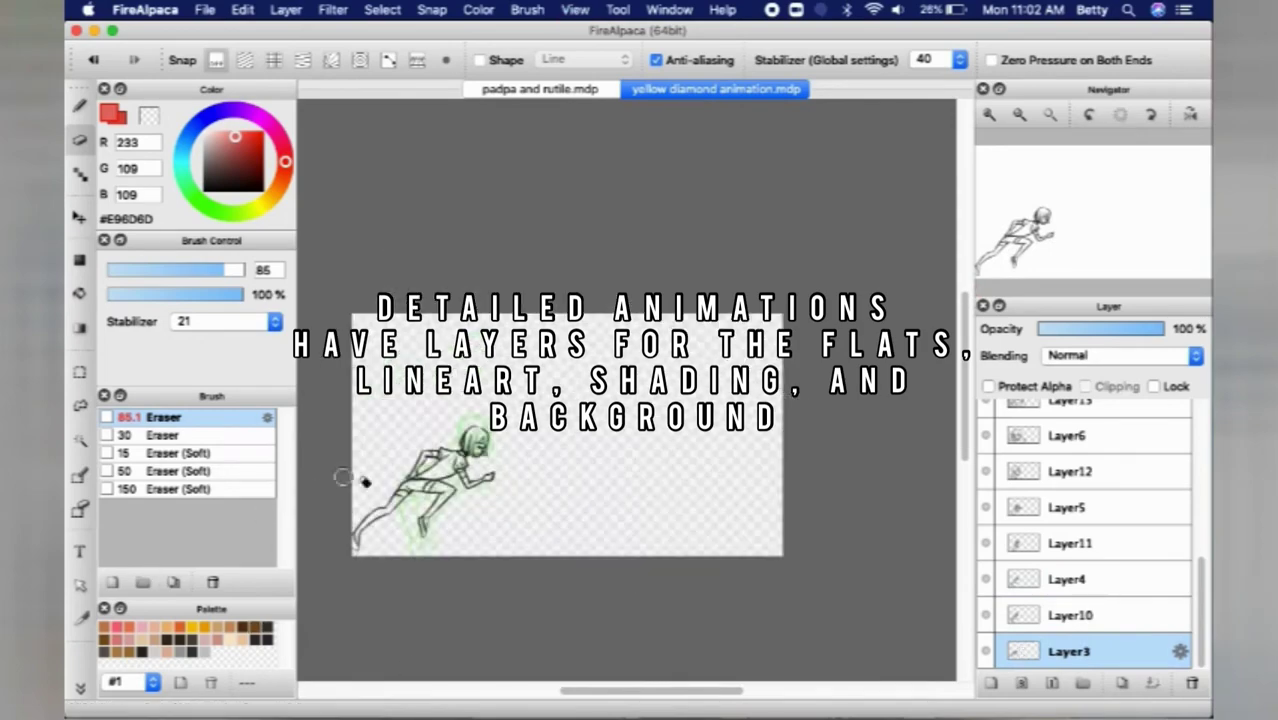
Step: Select the Layer4 frame to work on the smear in-between
scroll(378, 540, "up", 4)
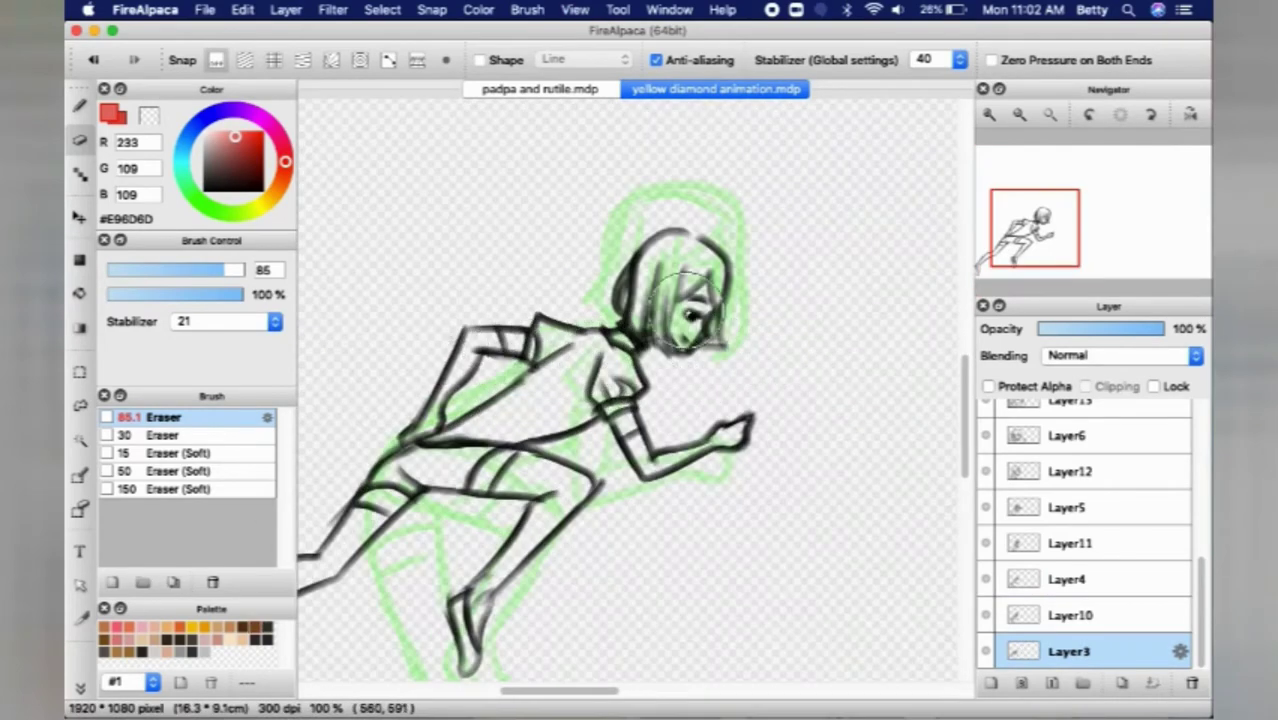
scroll(686, 311, "up", 2)
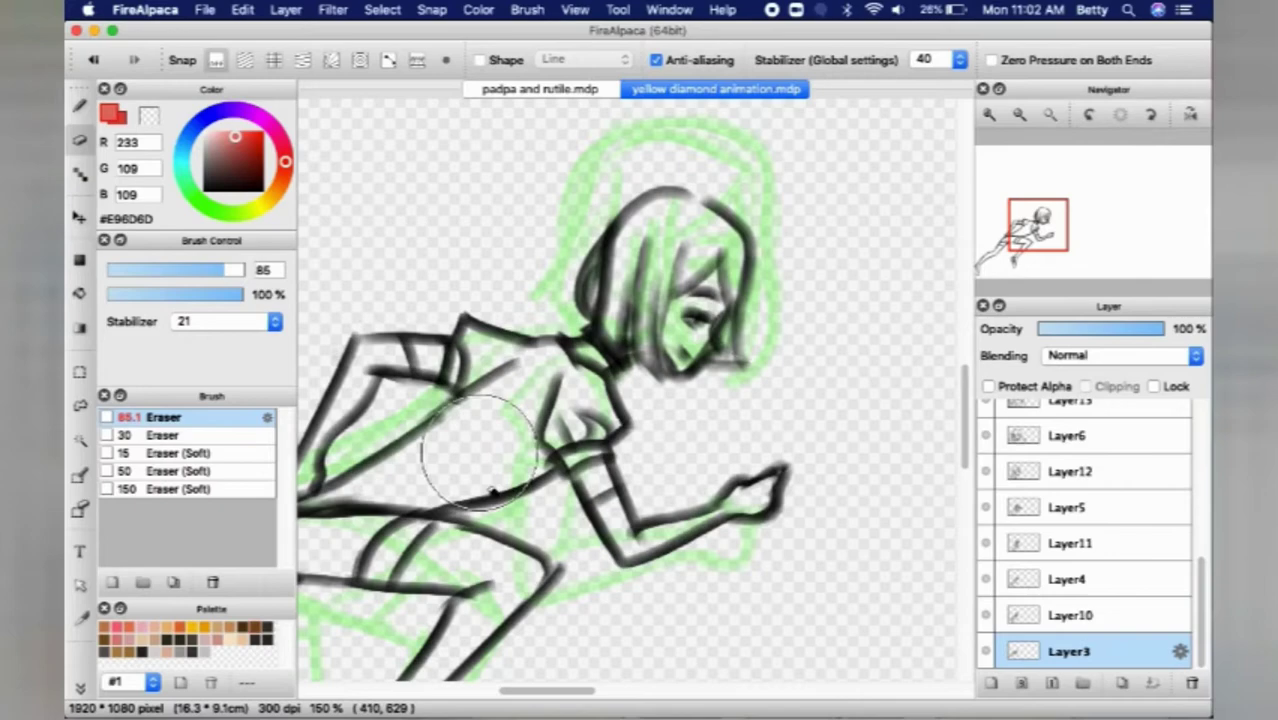
scroll(793, 374, "down", 3)
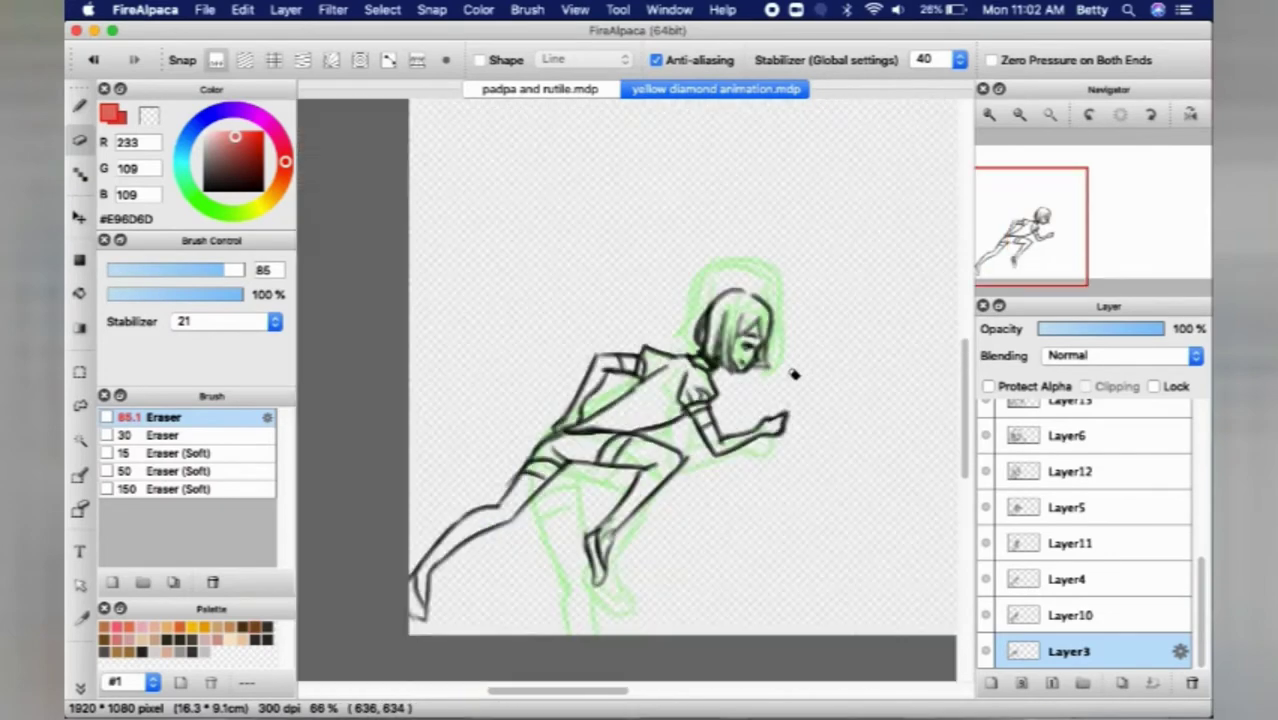
left_click(1040, 585)
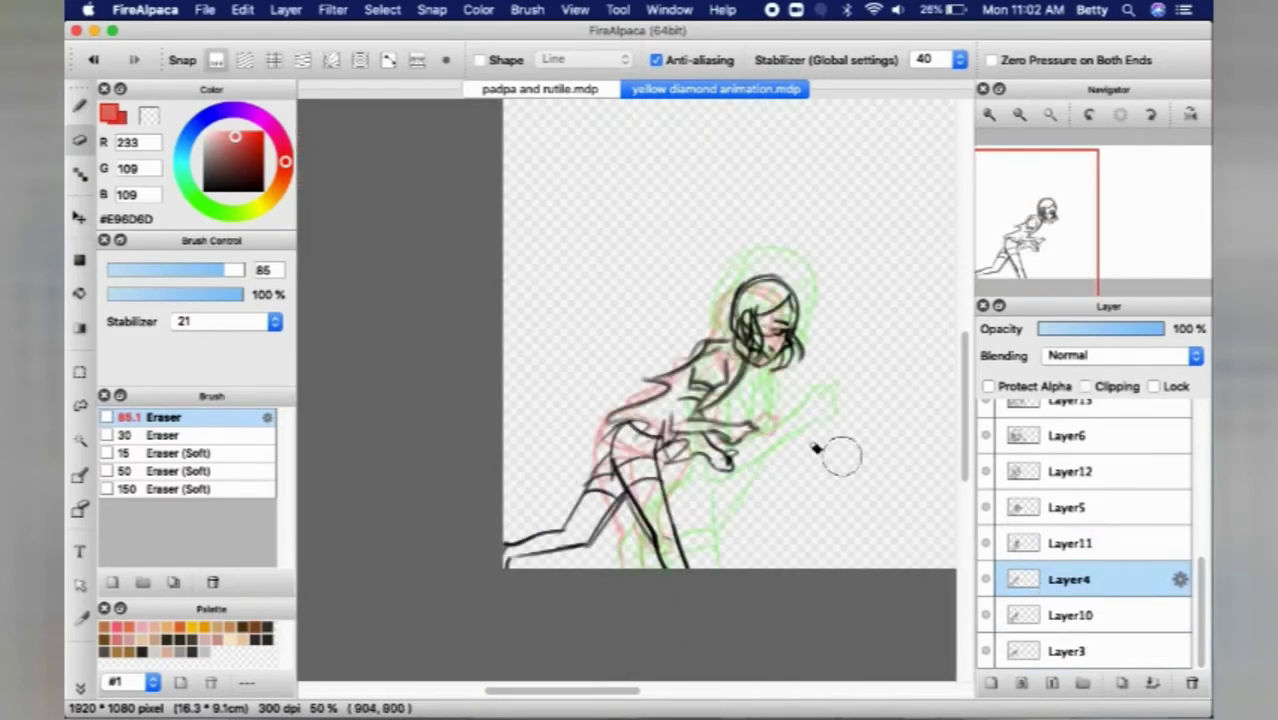
scroll(688, 388, "up", 4)
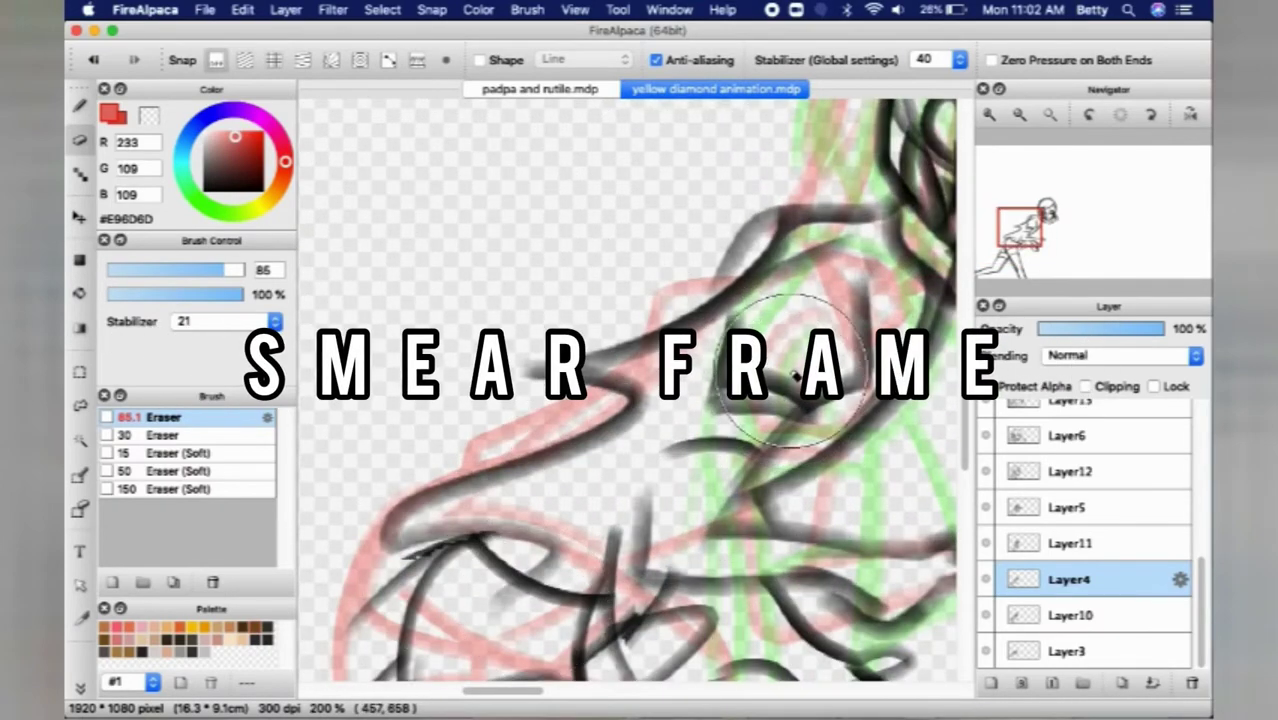
scroll(796, 377, "down", 2)
scroll(796, 377, "down", 1)
scroll(905, 428, "up", 1)
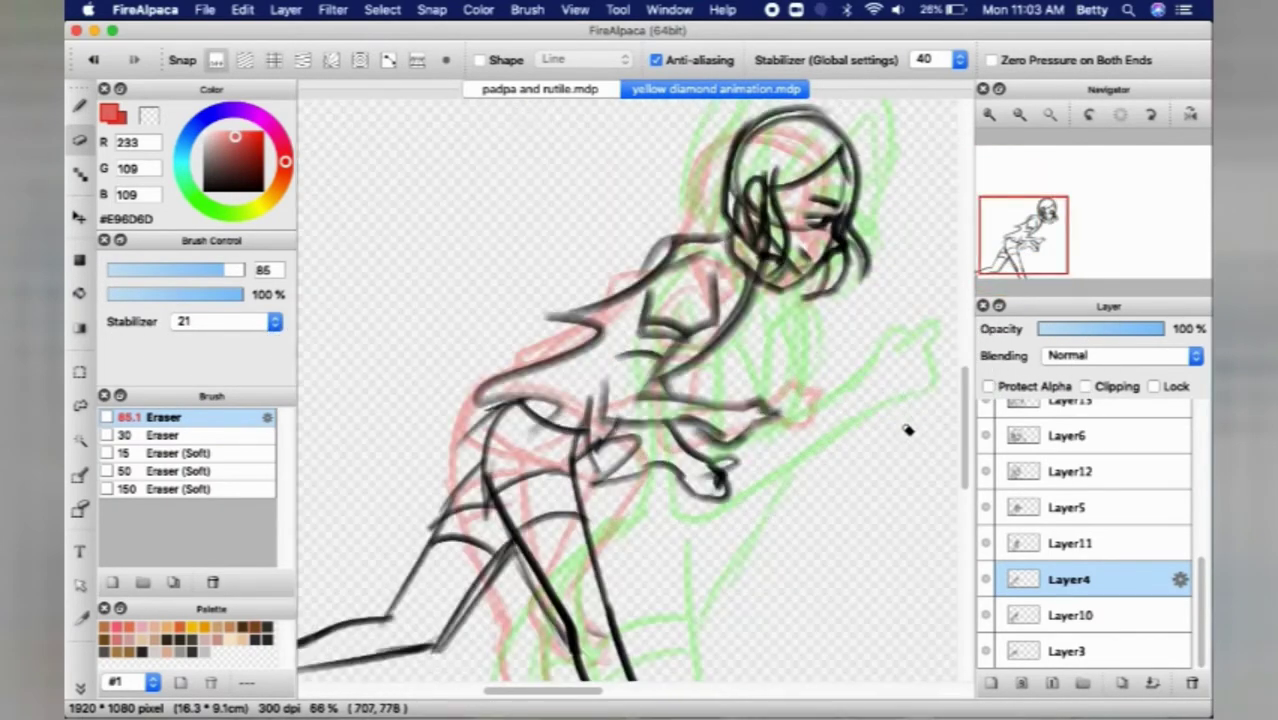
Step: Search Chrome images for 'motion blur frame animation' and preview the Bugs Bunny smear result
left_click(251, 686)
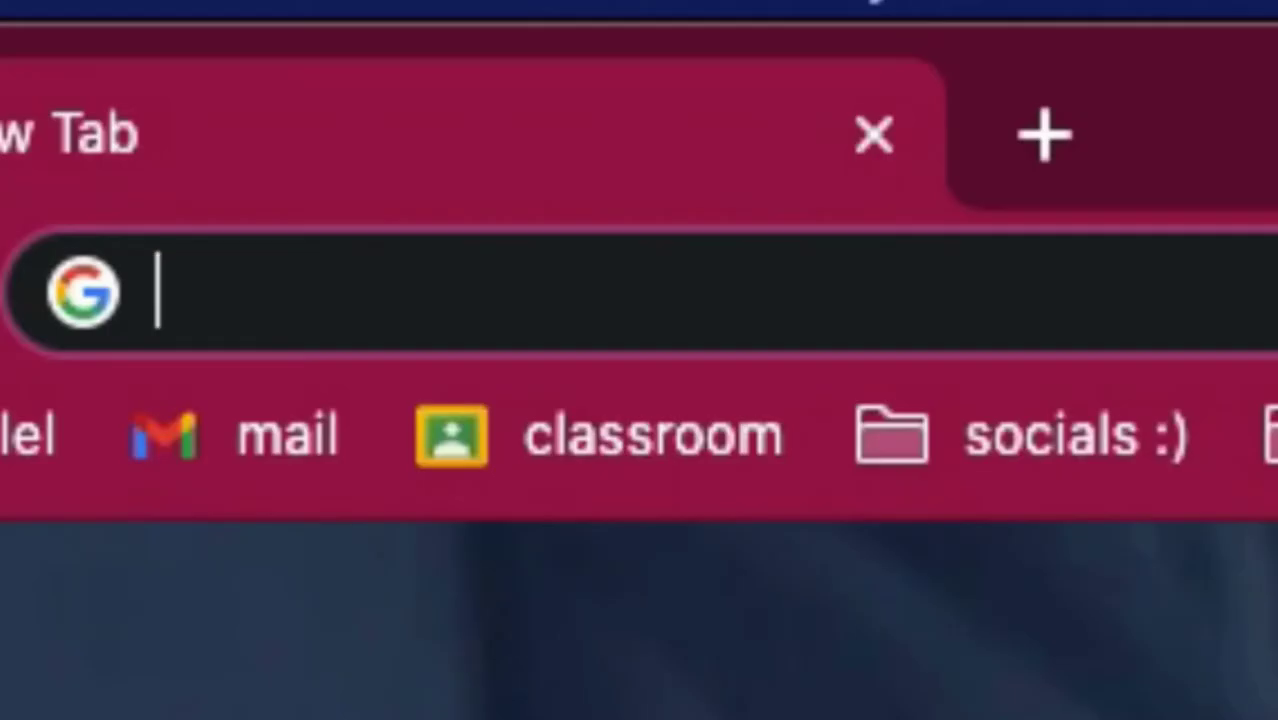
type("motion blur frame animation")
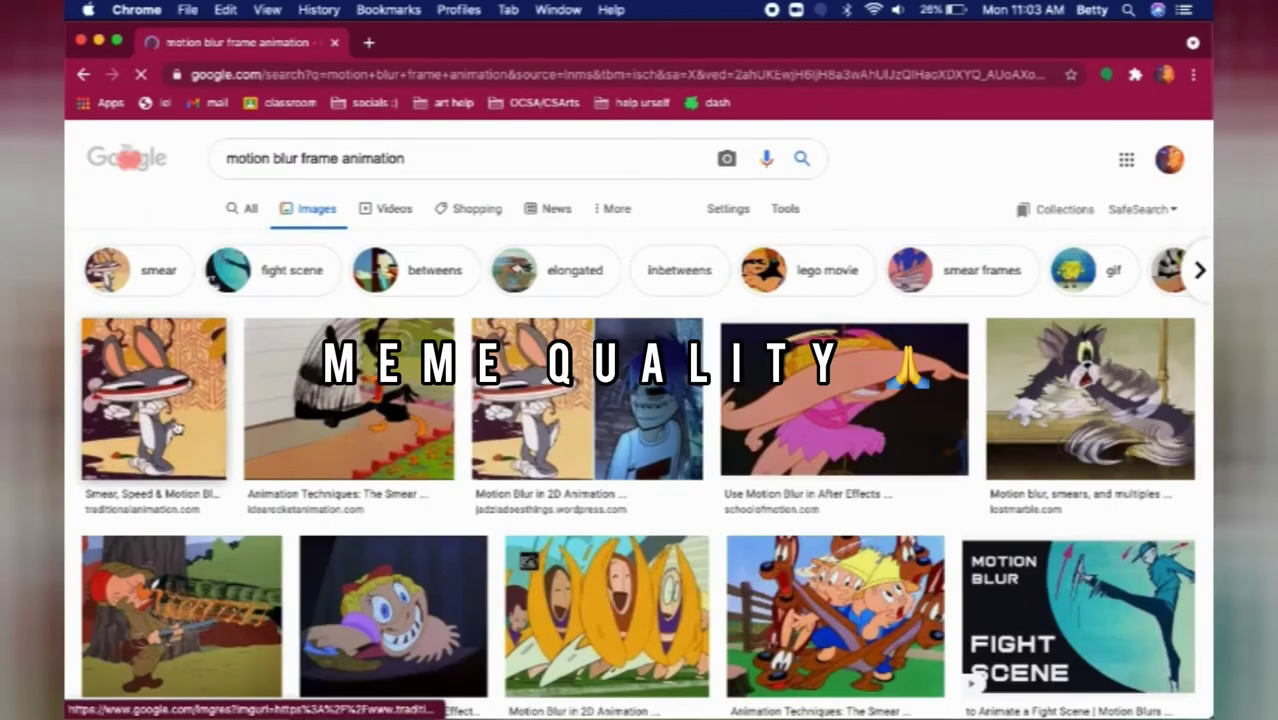
left_click(153, 400)
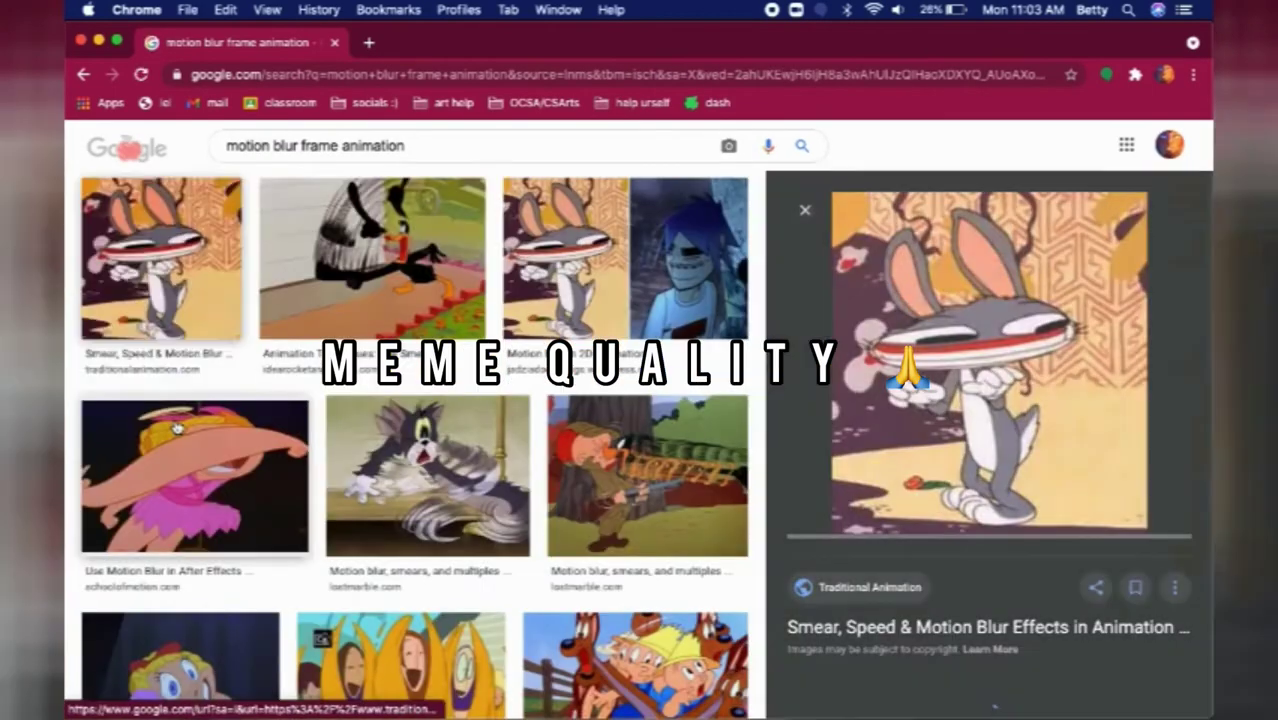
scroll(1120, 398, "up", 5)
scroll(1122, 399, "down", 5)
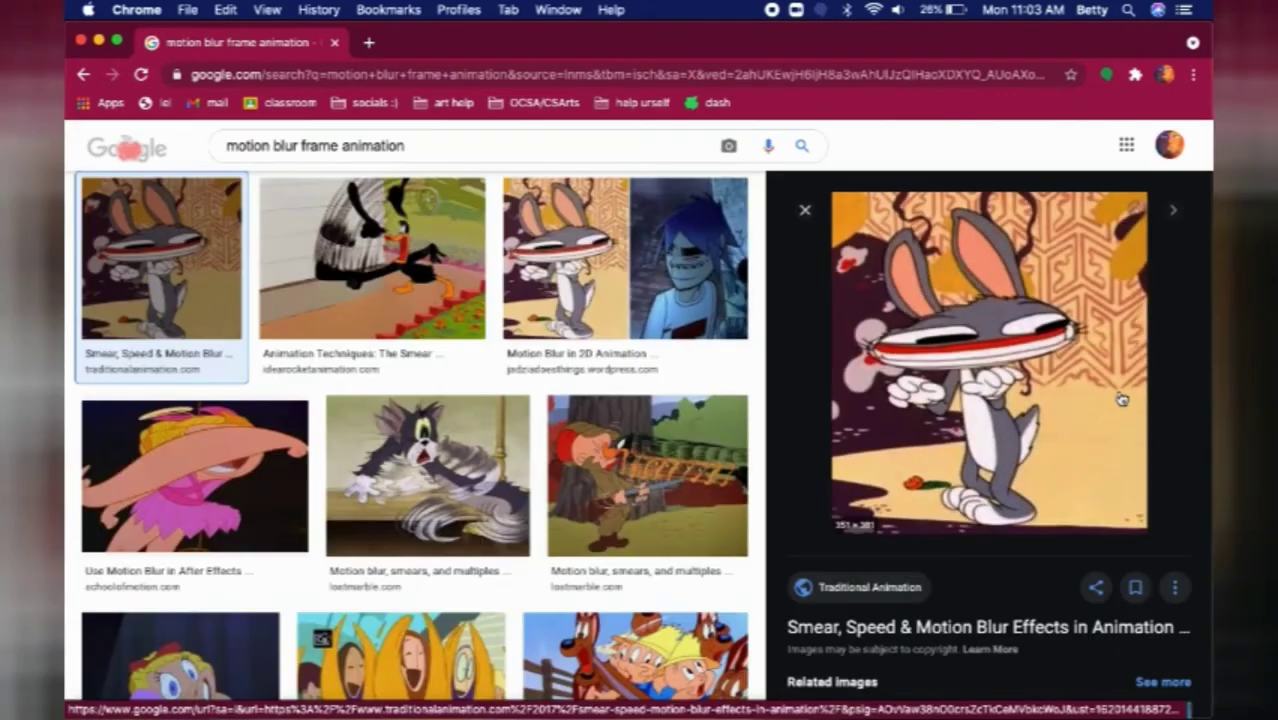
Step: Browse the Daffy smear, Motion Blur in 2D Animation and After Effects motion blur results
key("Right")
scroll(1062, 257, "up", 5)
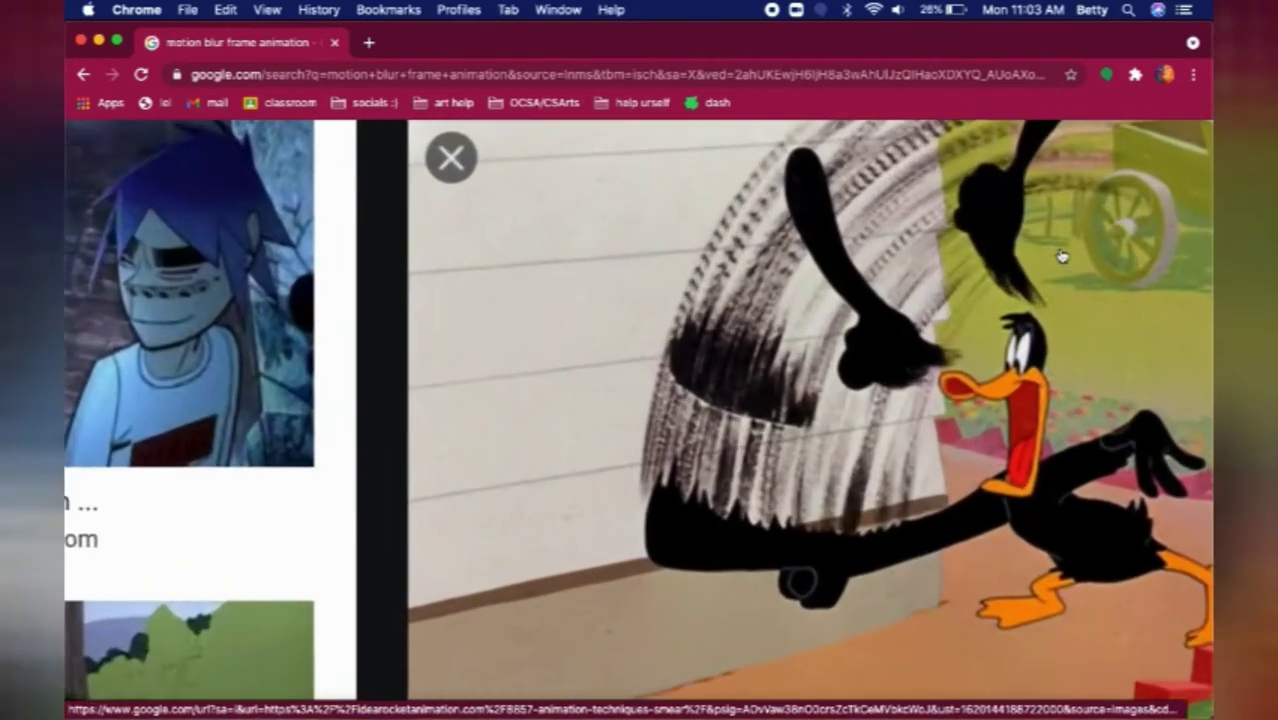
scroll(1048, 306, "down", 5)
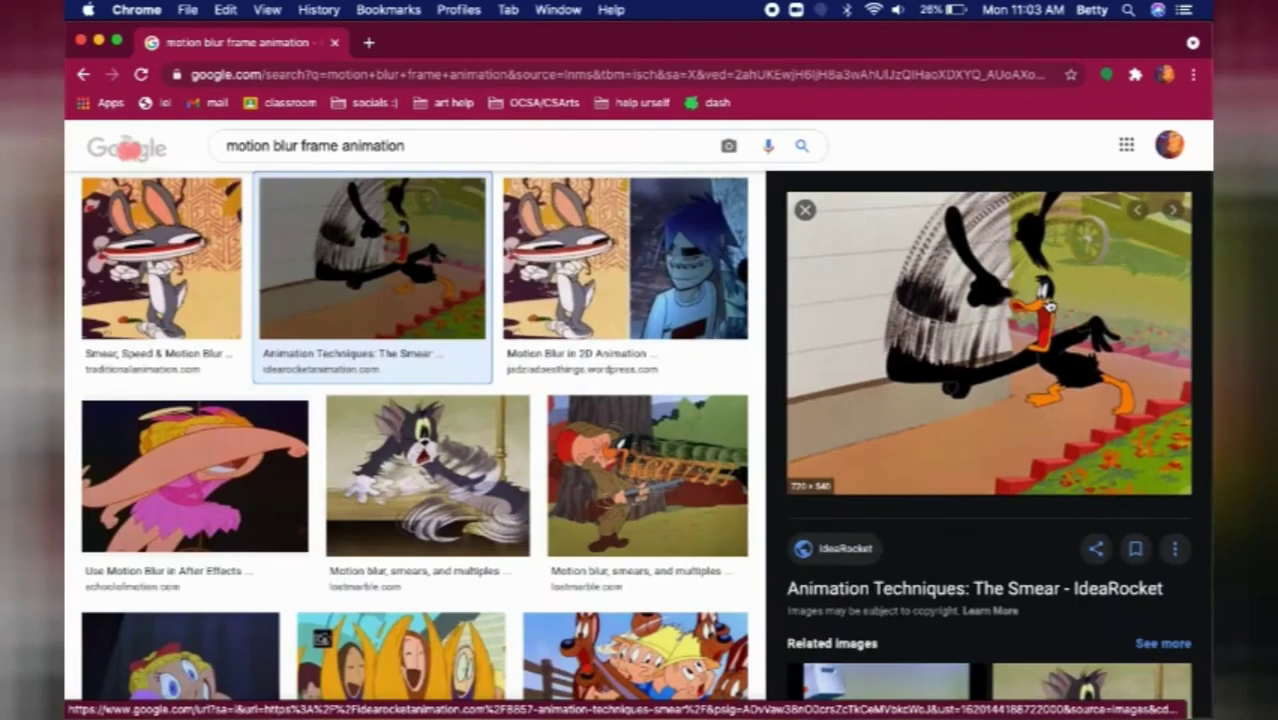
key("Right")
scroll(1155, 328, "up", 5)
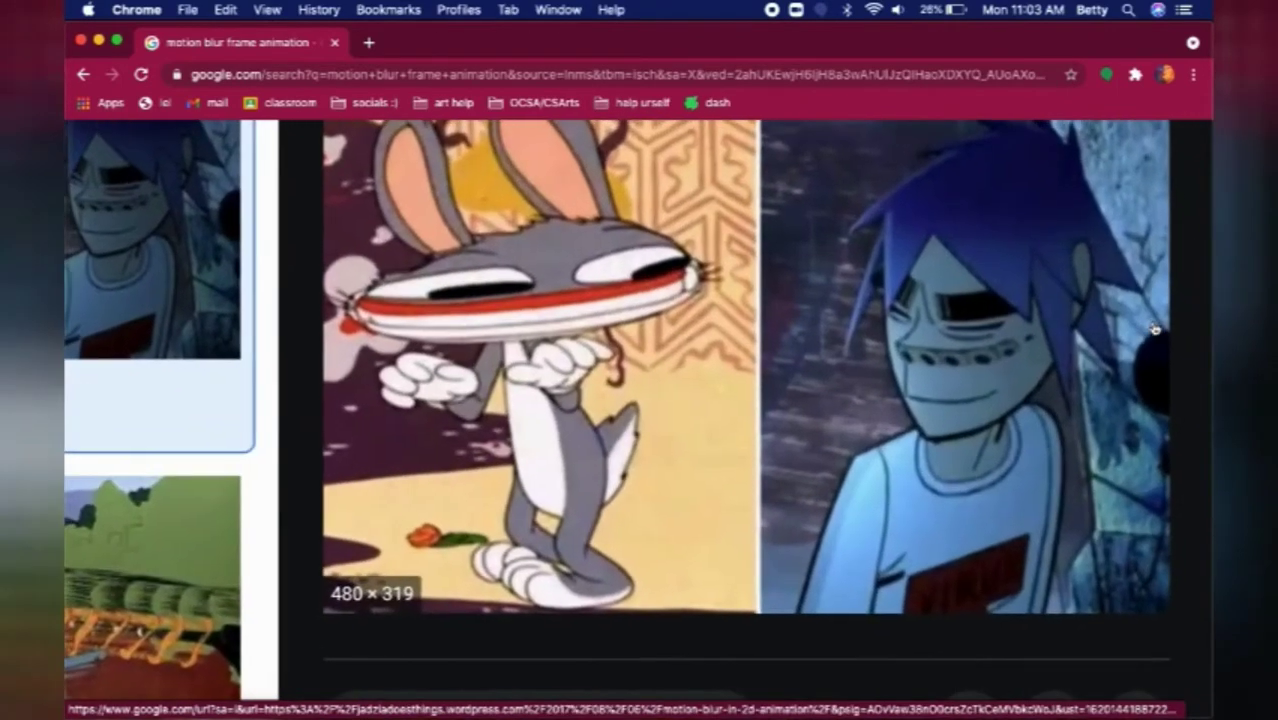
scroll(1155, 328, "down", 5)
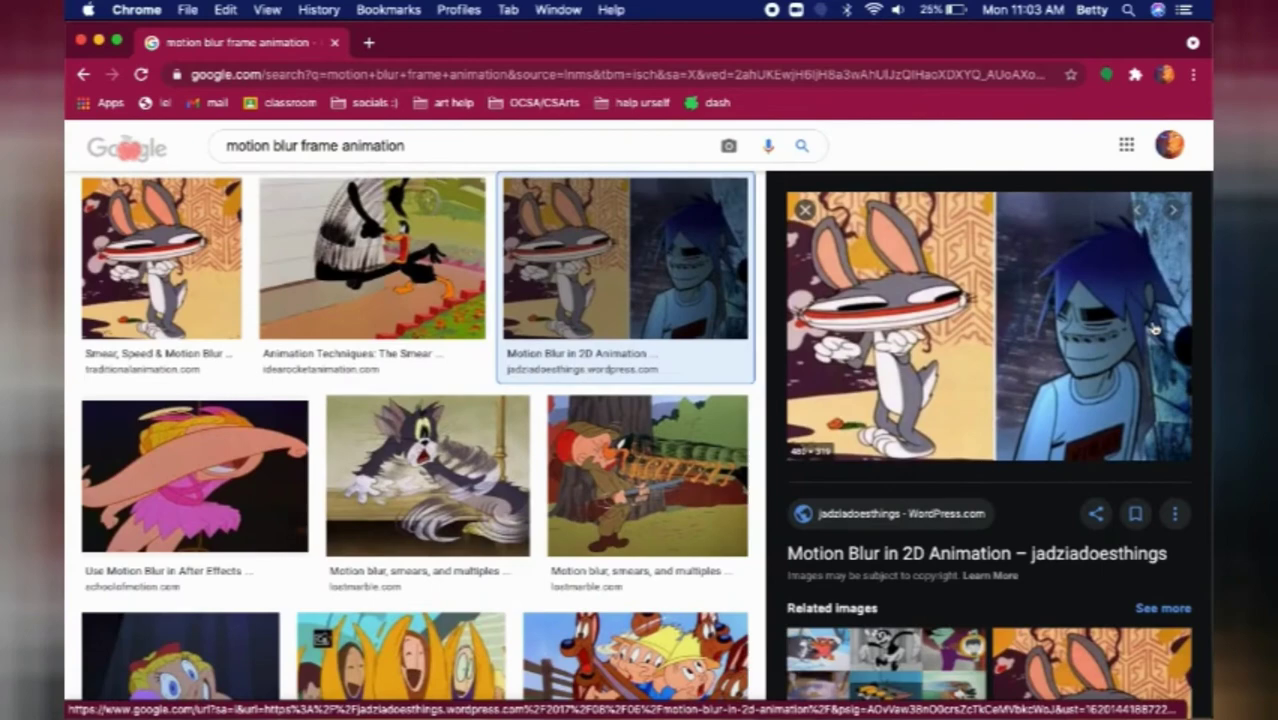
key("Right")
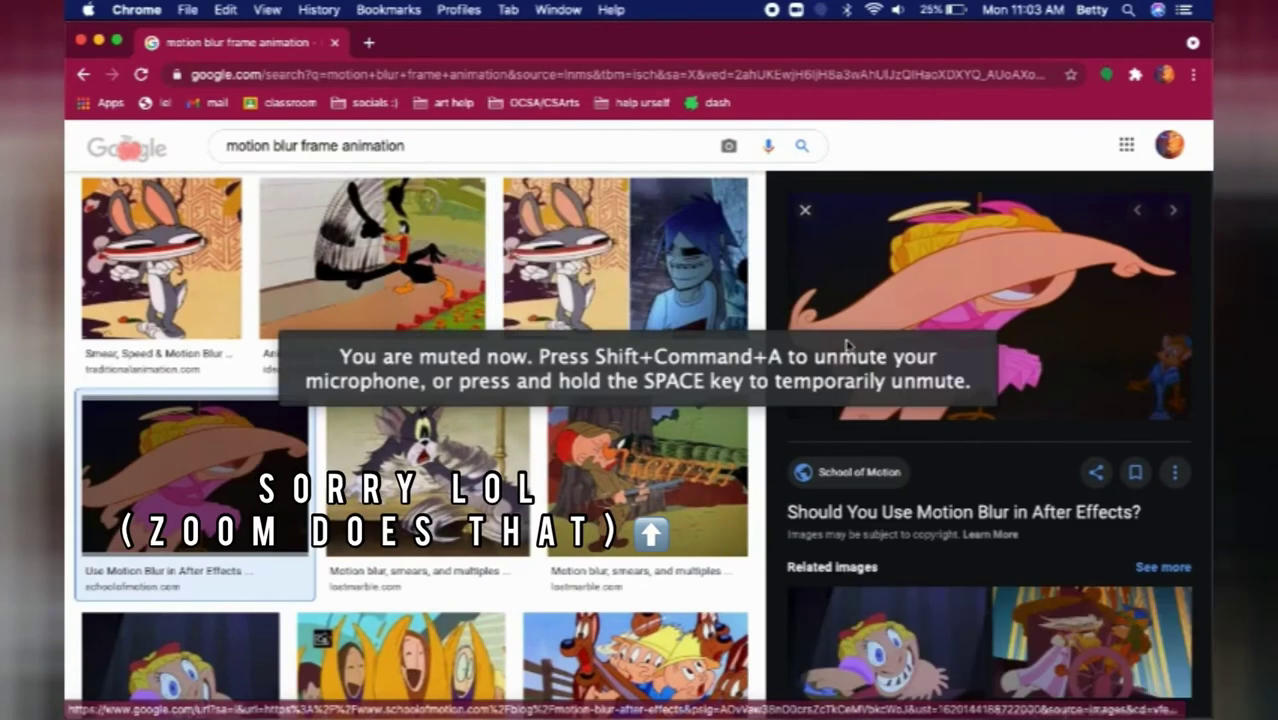
scroll(1040, 270, "up", 5)
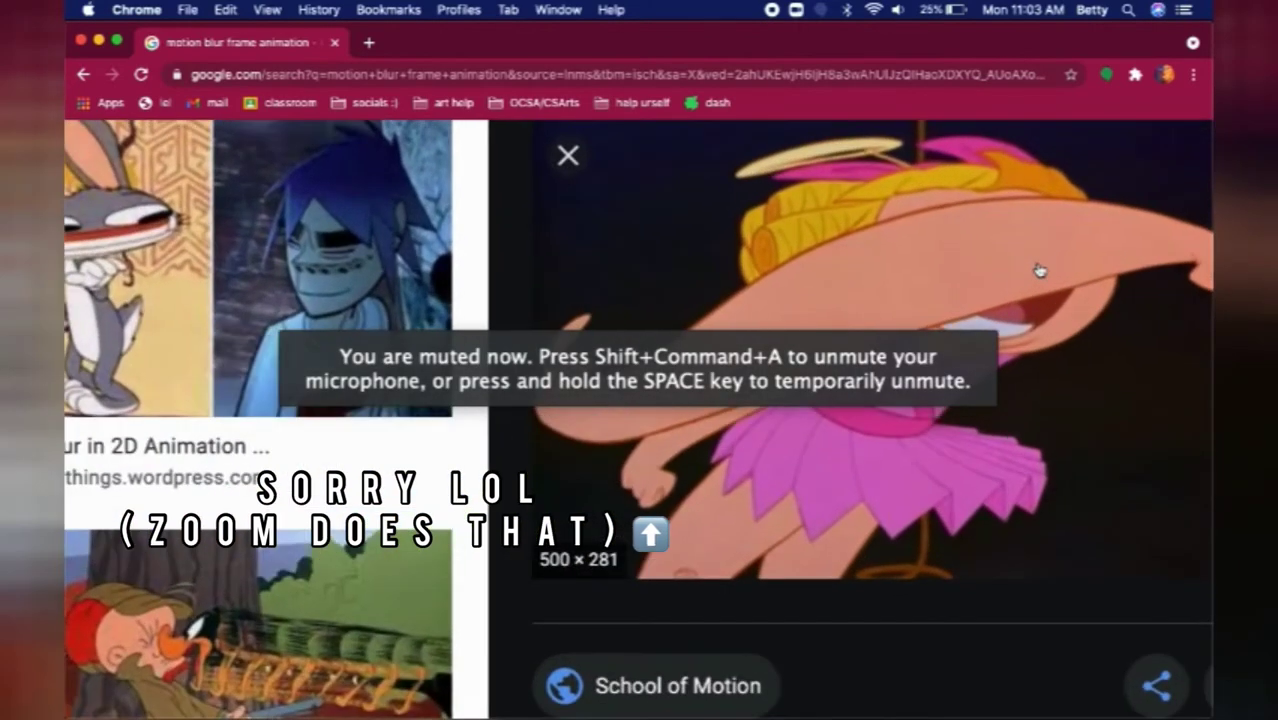
scroll(752, 365, "up", 3)
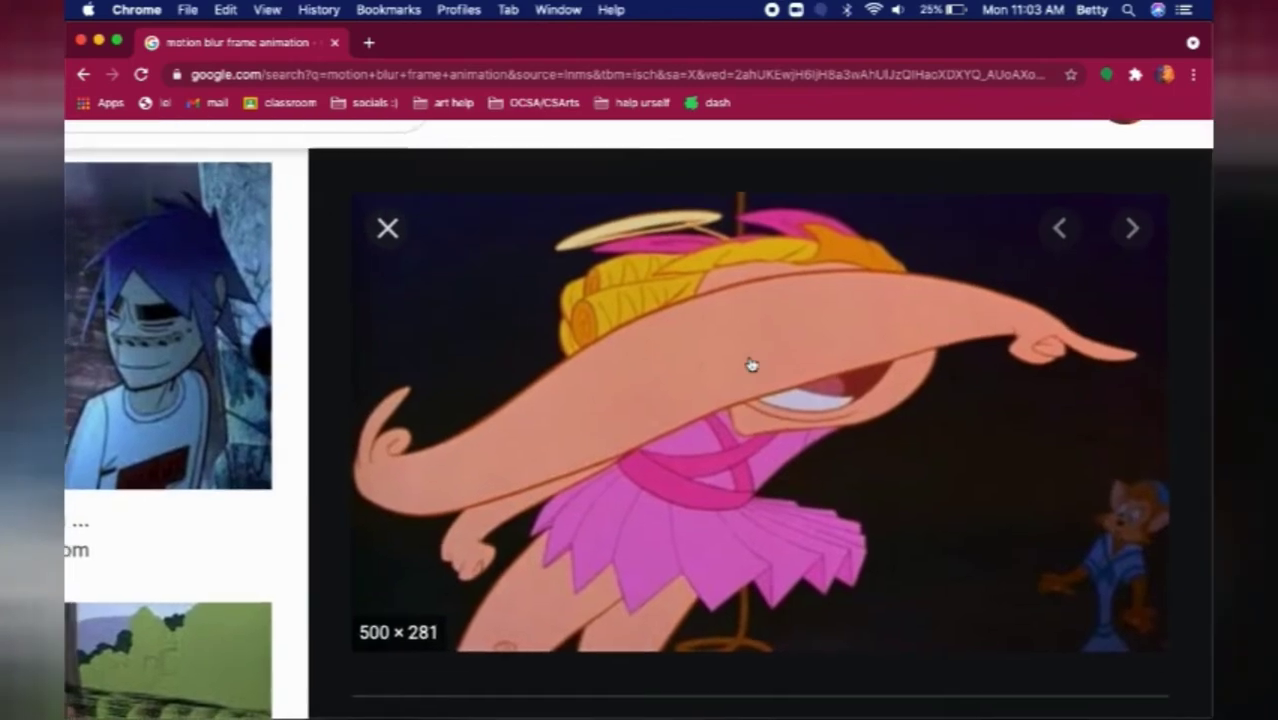
scroll(752, 365, "down", 5)
Step: Continue to the Tom cat smear and Elmer Fudd image results
key("Right")
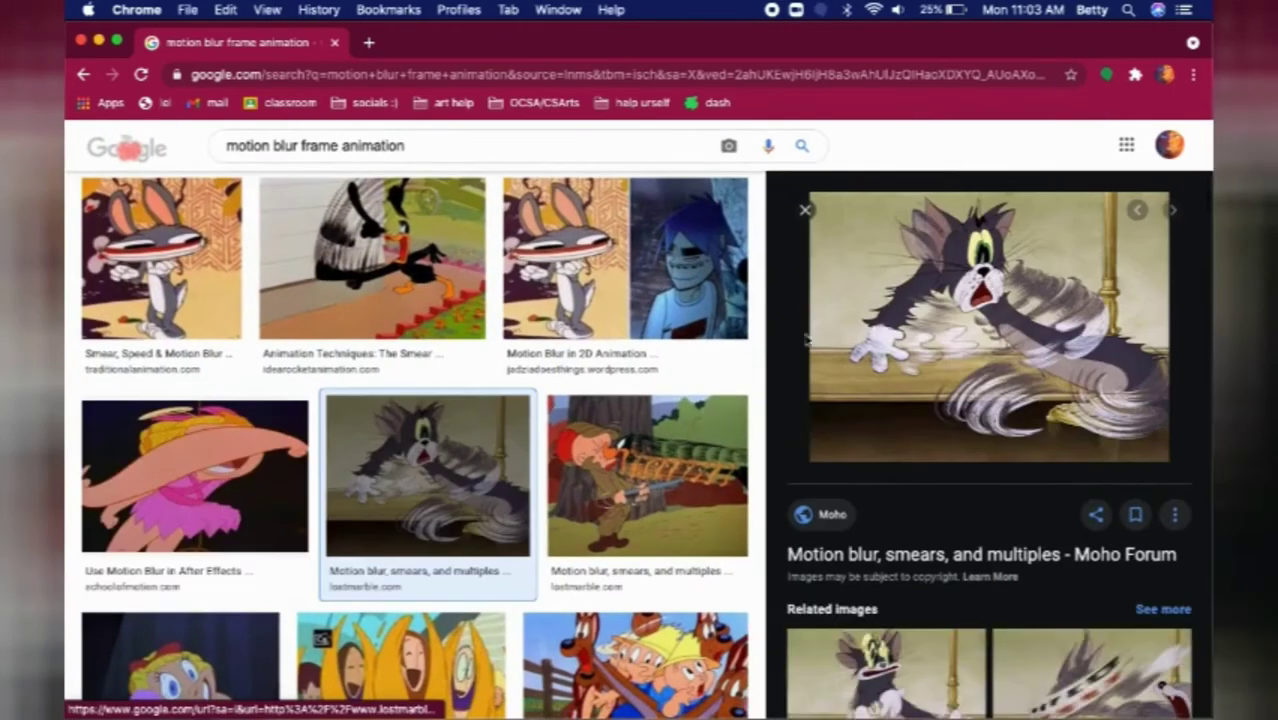
scroll(1122, 252, "up", 3)
scroll(1122, 252, "down", 3)
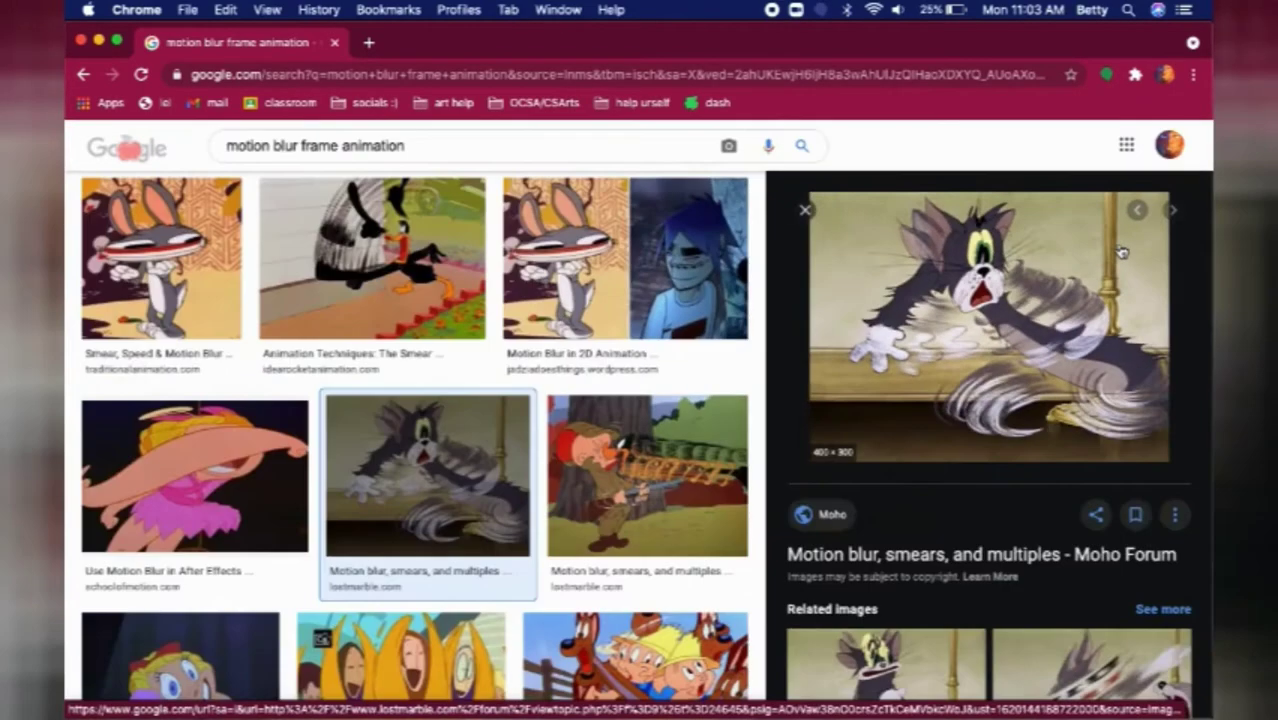
key("Right")
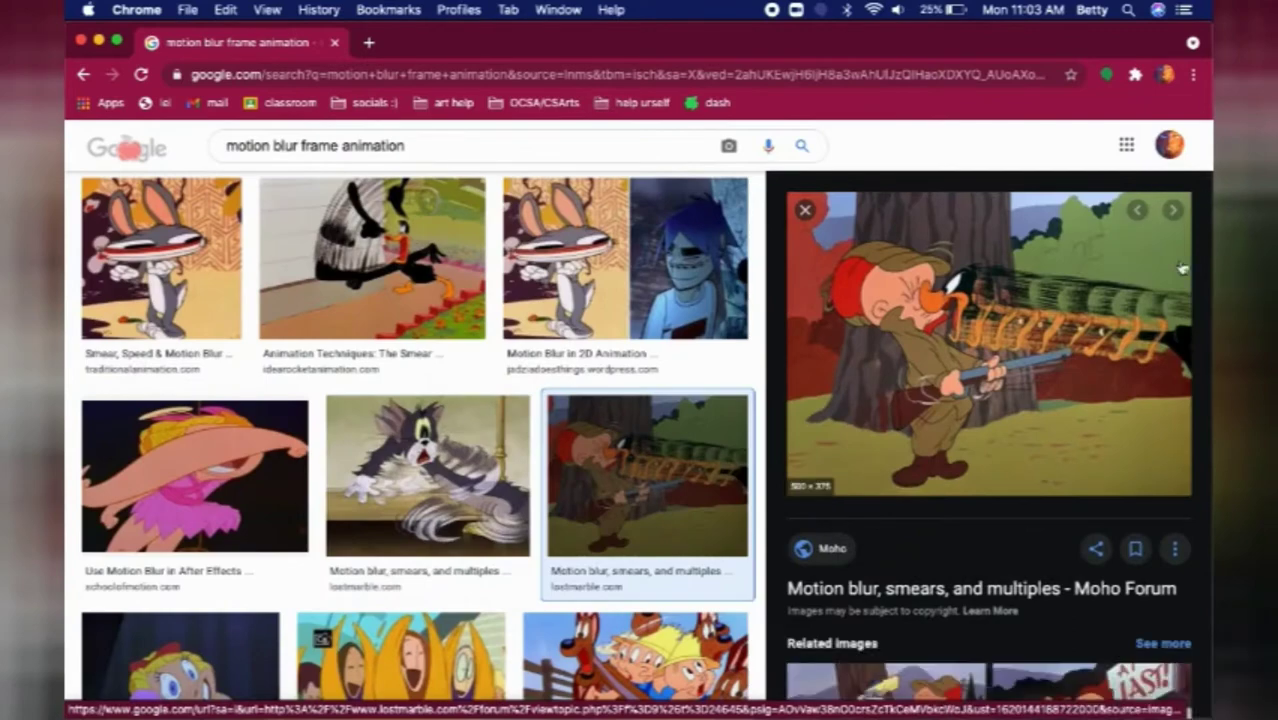
scroll(1181, 268, "up", 3)
scroll(1181, 268, "down", 3)
Step: Back in FireAlpaca, compare the Layer10, Layer4 and Layer11 frames back and forth
mouse_move(252, 690)
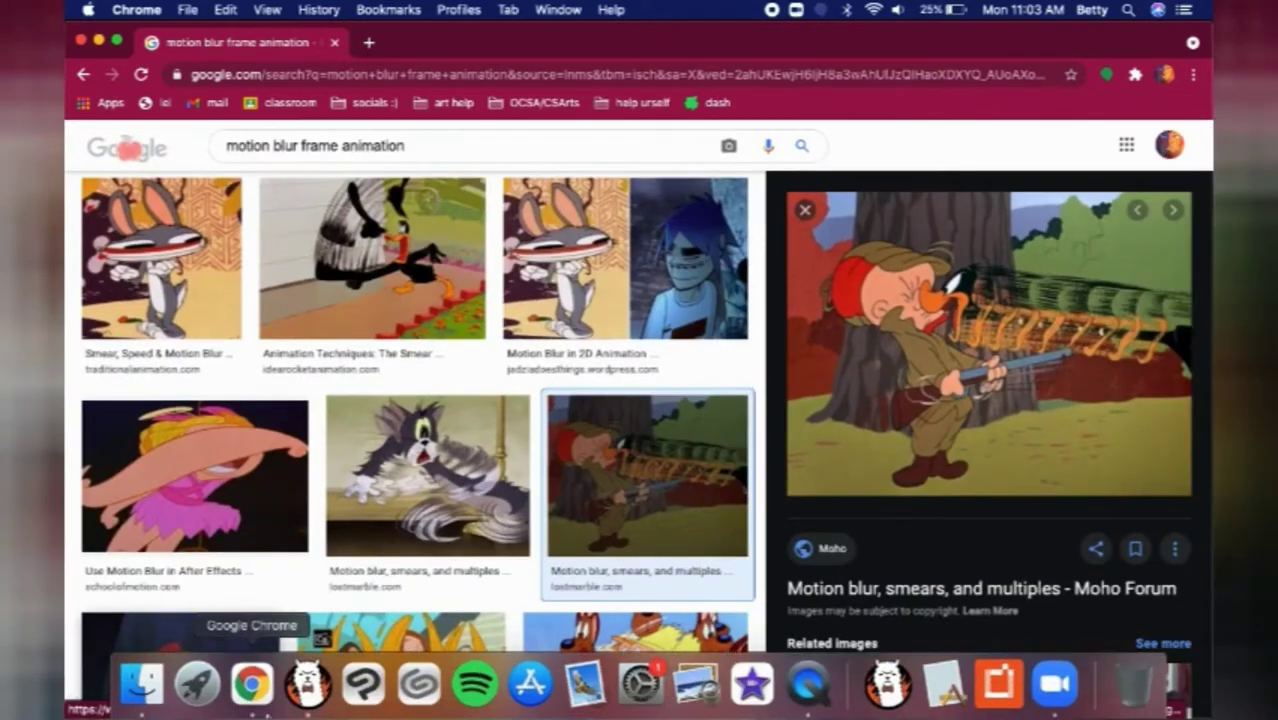
left_click(307, 683)
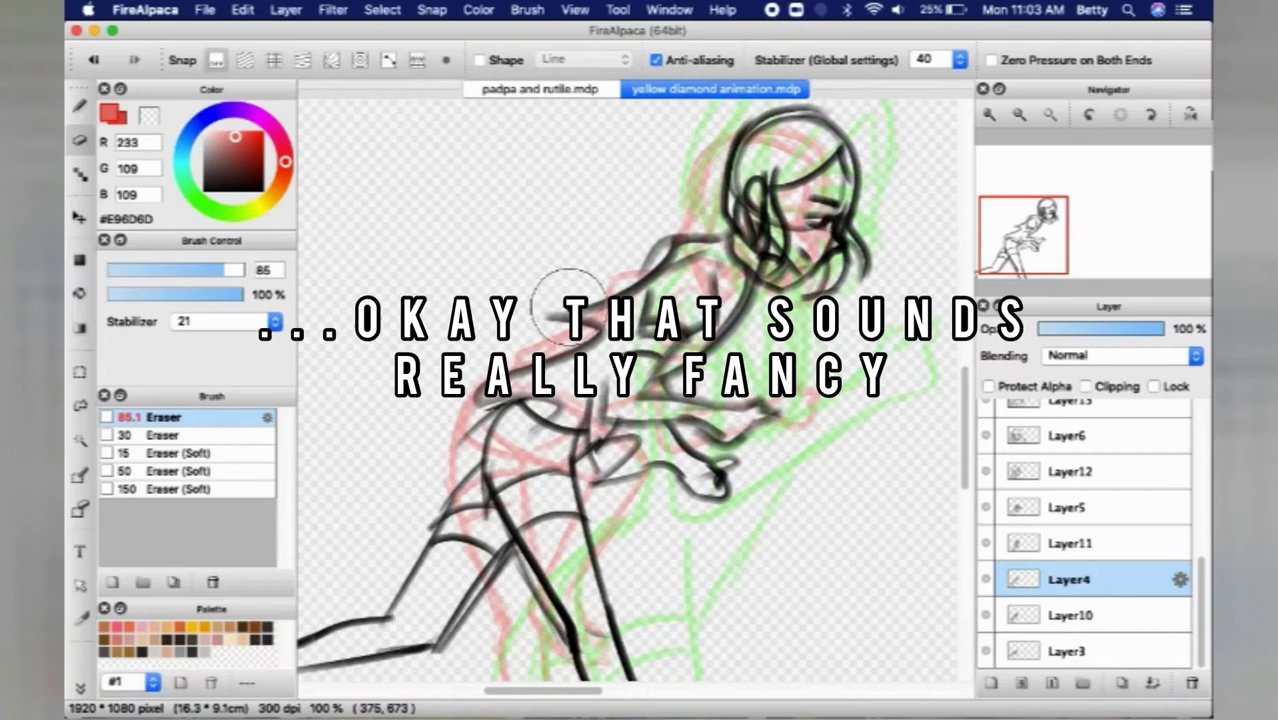
scroll(627, 372, "up", 3)
scroll(627, 376, "down", 5)
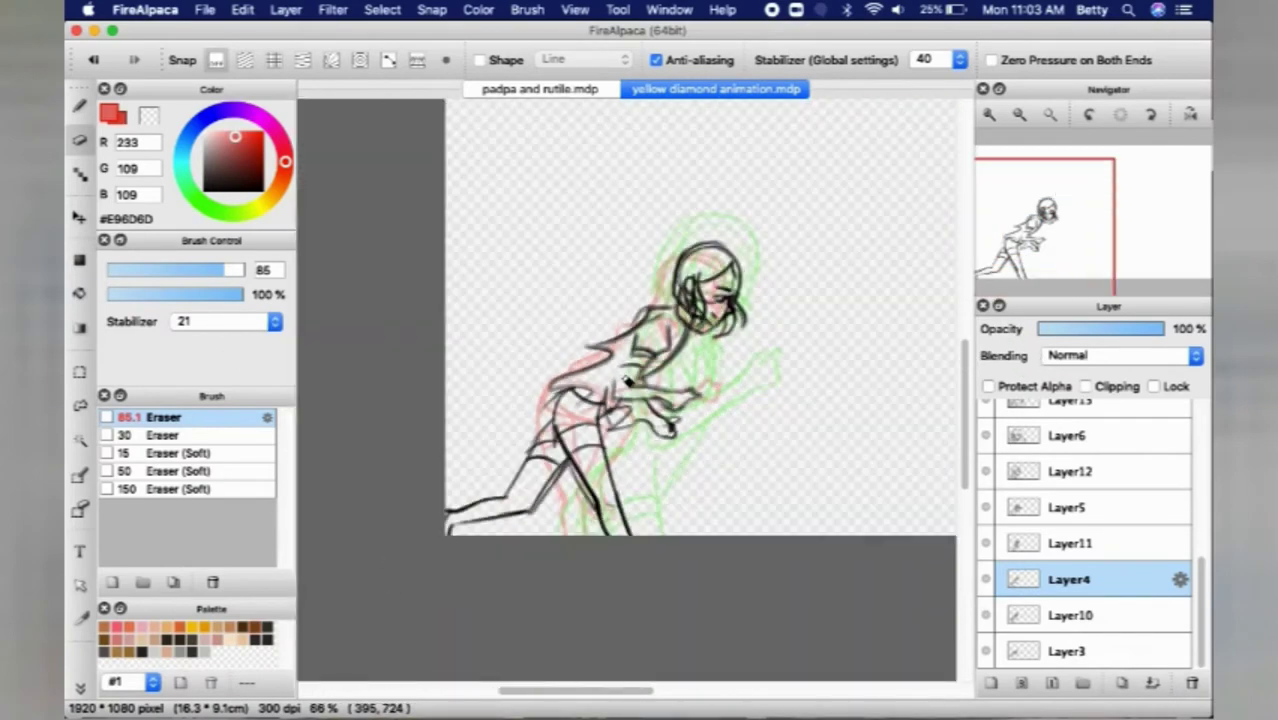
left_click(1056, 610)
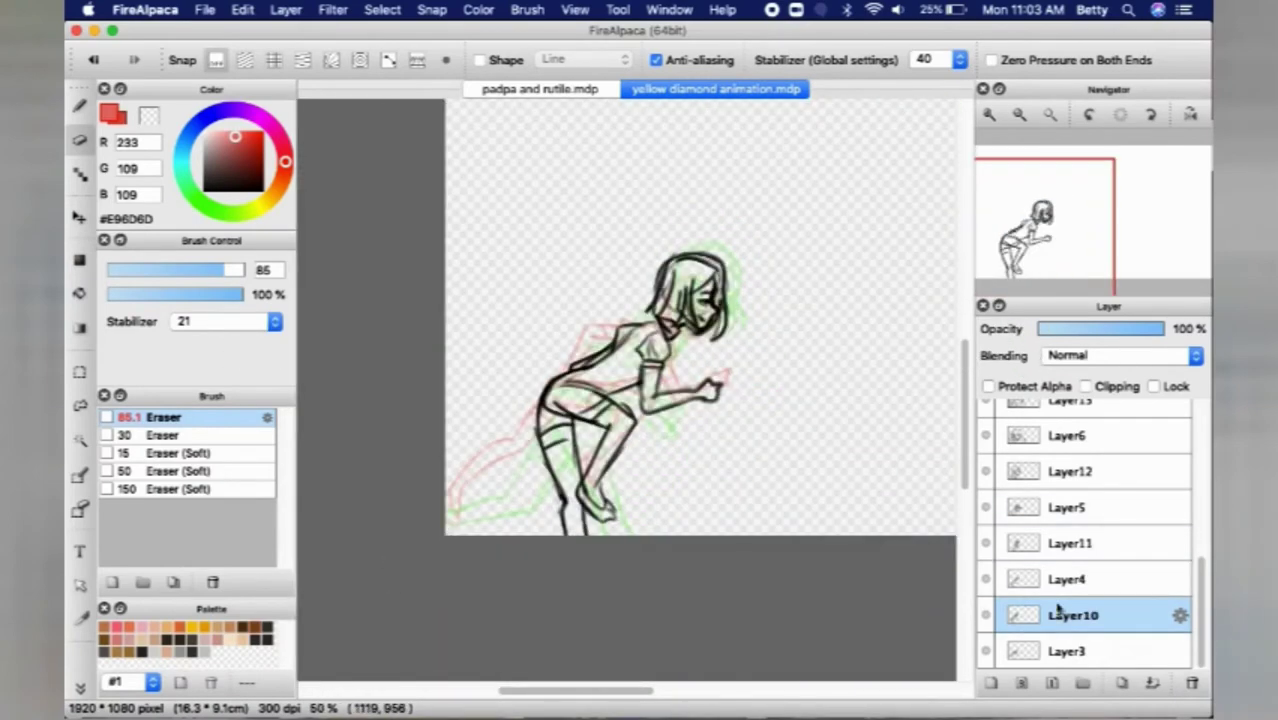
left_click(1048, 580)
left_click(1034, 543)
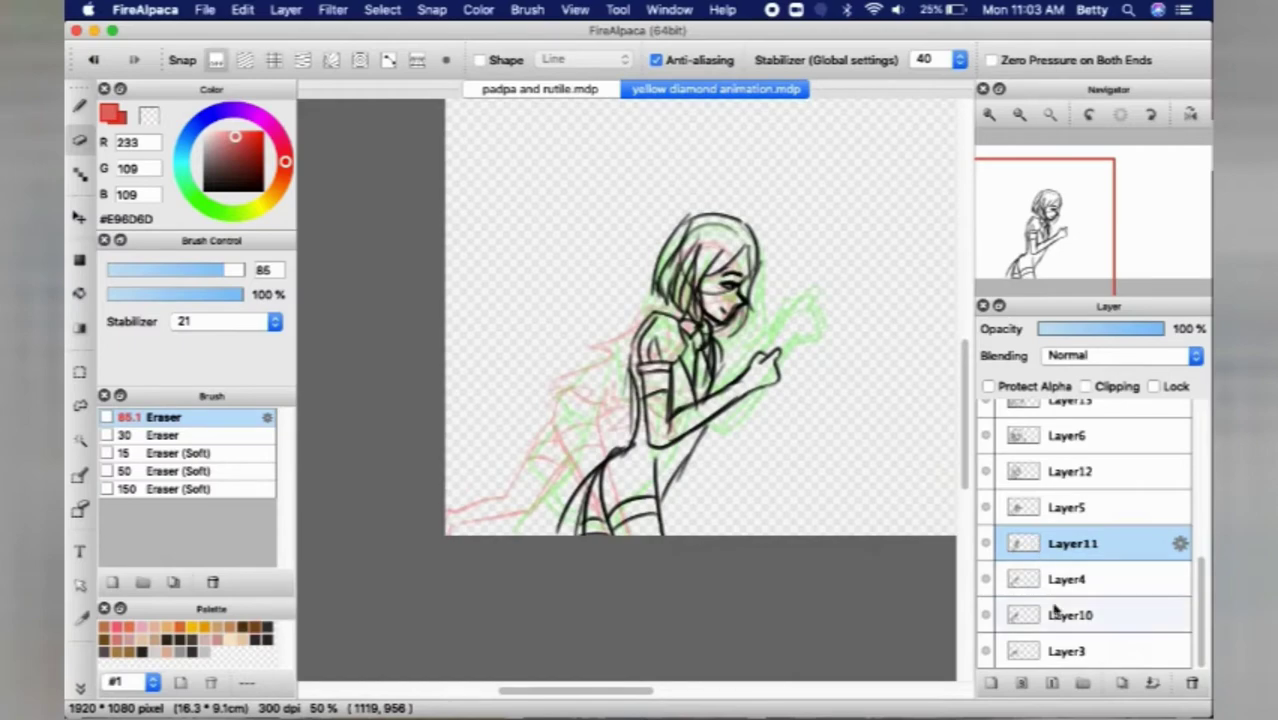
left_click(1055, 612)
left_click(1020, 579)
left_click(1020, 543)
Step: On Layer10, erase the stray lines around the girl's arm and switch to the brush
left_click(1030, 620)
scroll(710, 392, "up", 3)
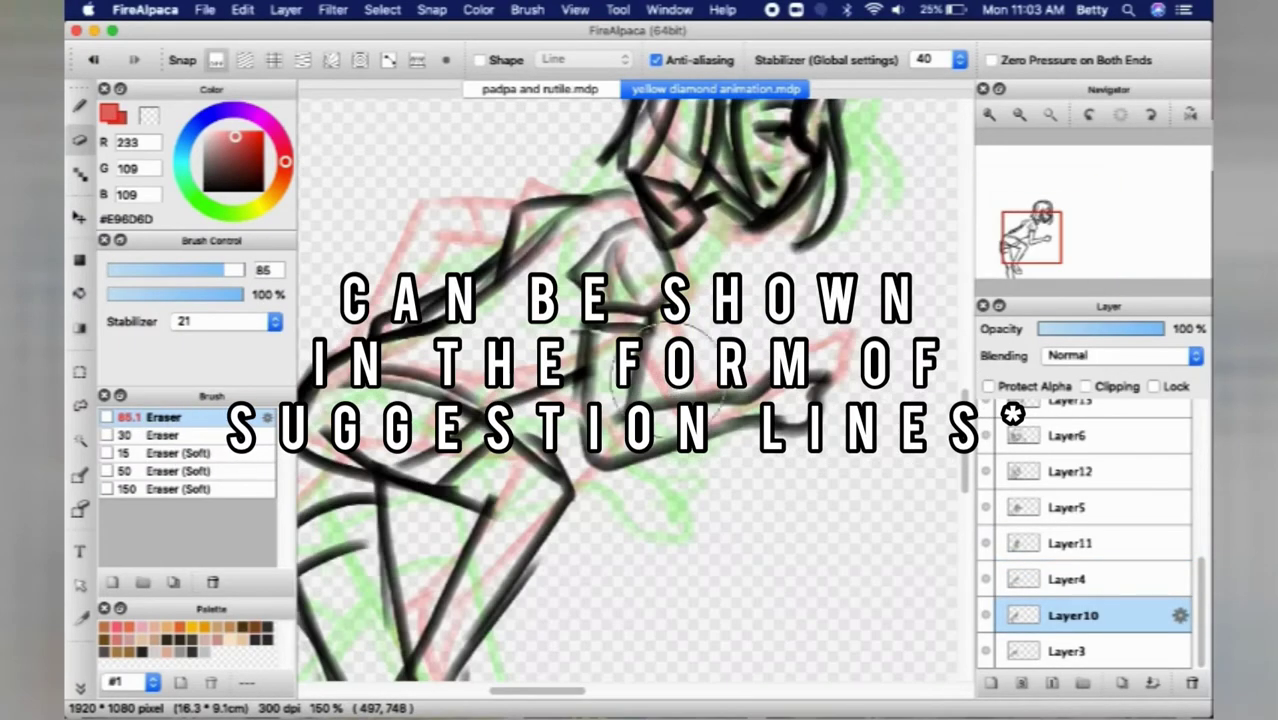
left_click_drag(798, 308, 770, 350)
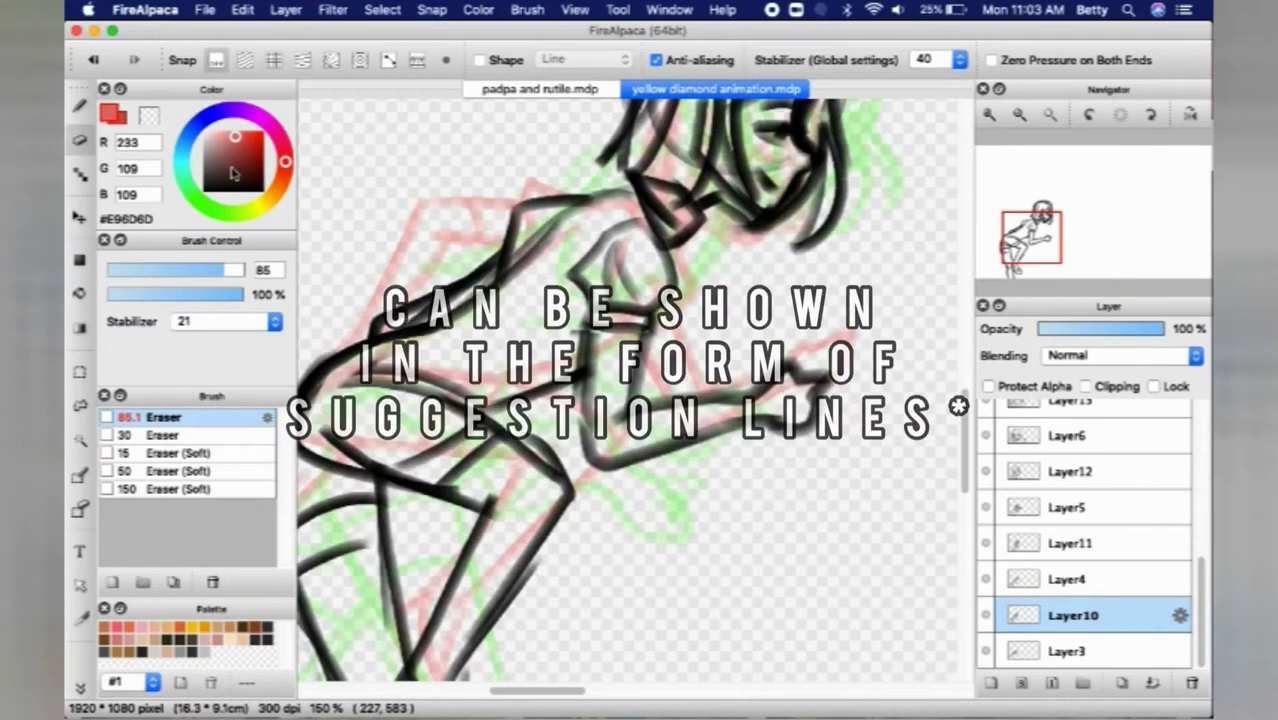
key("b")
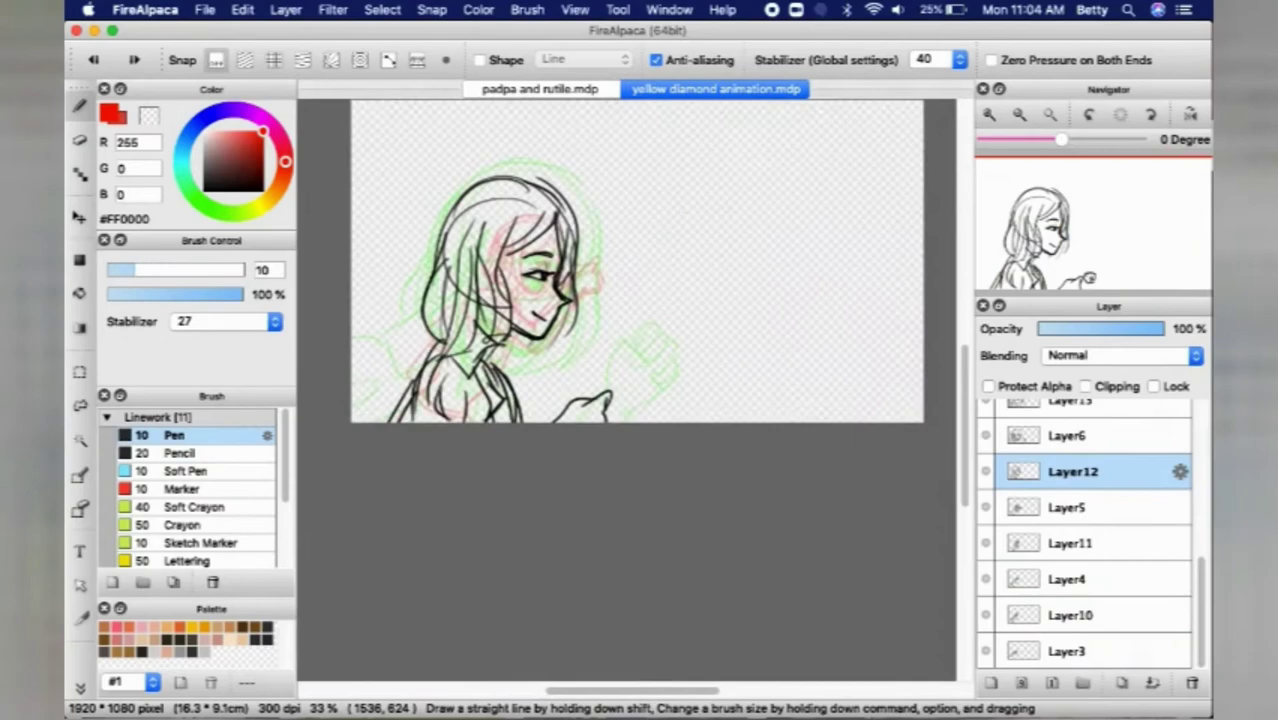
Step: Glance at the Layer6 frame, return to Layer12 and switch to the eraser
left_click(1107, 435)
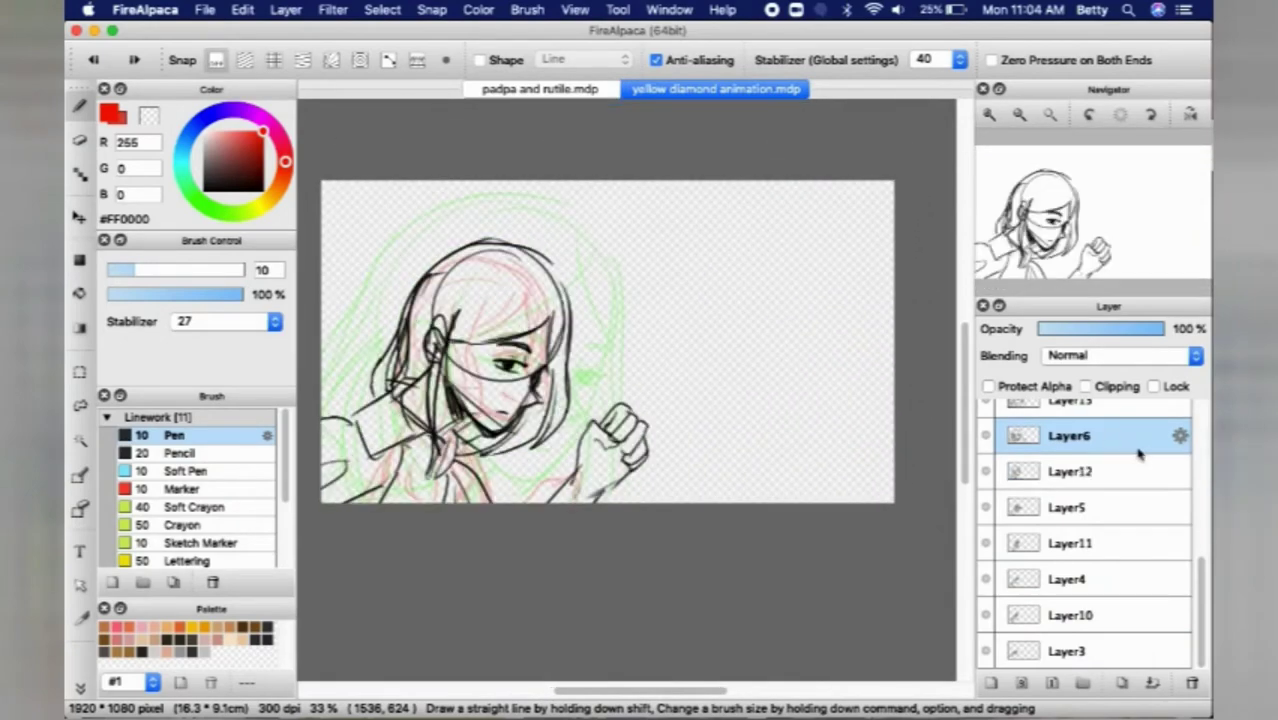
left_click(1085, 471)
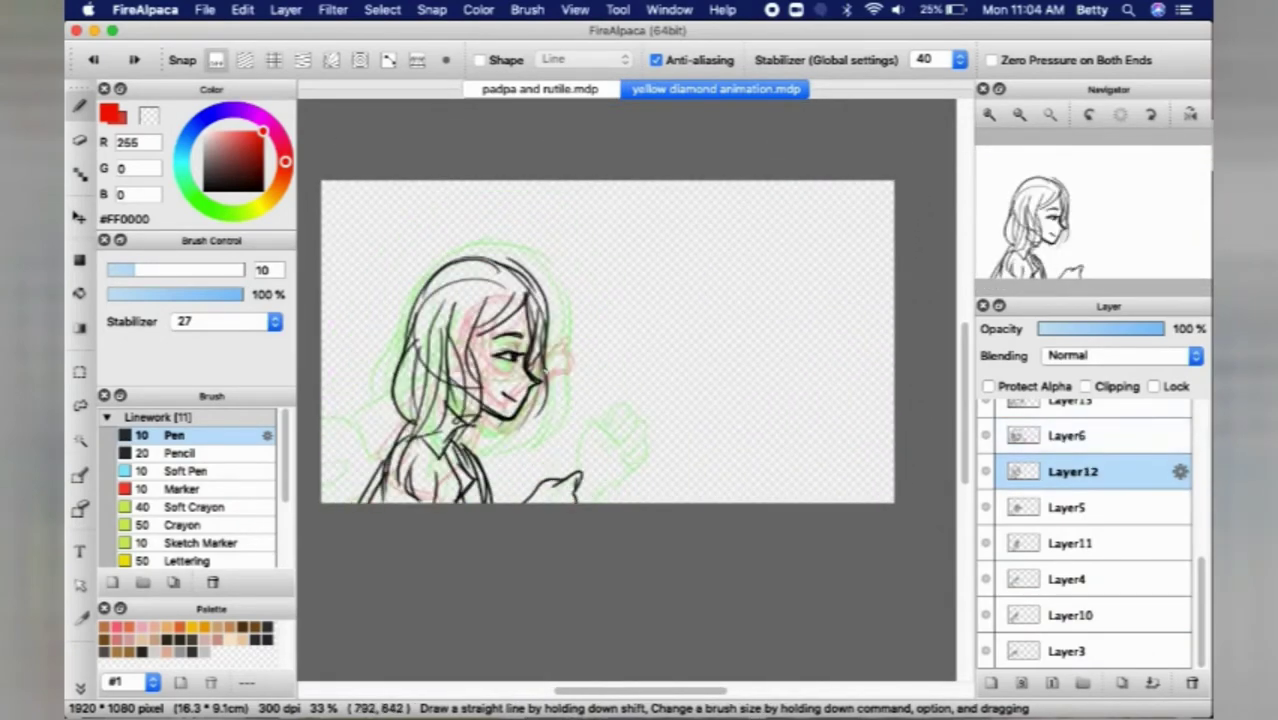
scroll(520, 358, "up", 2)
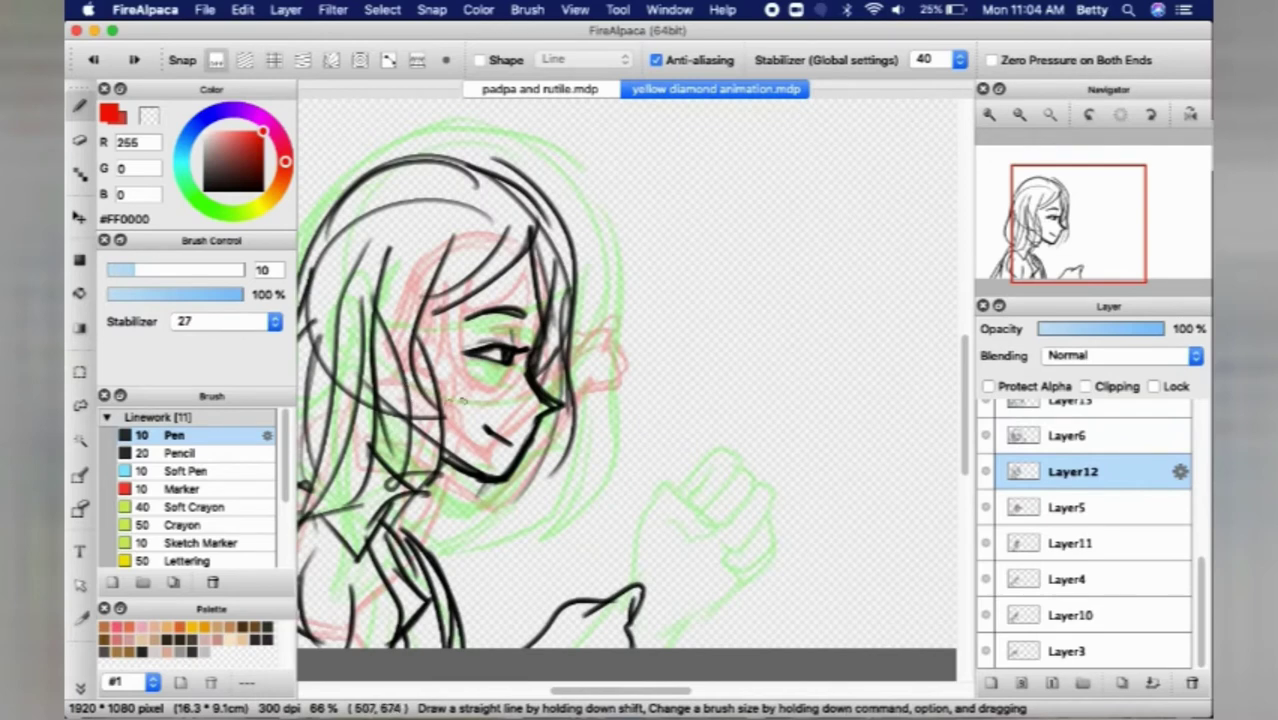
key("e")
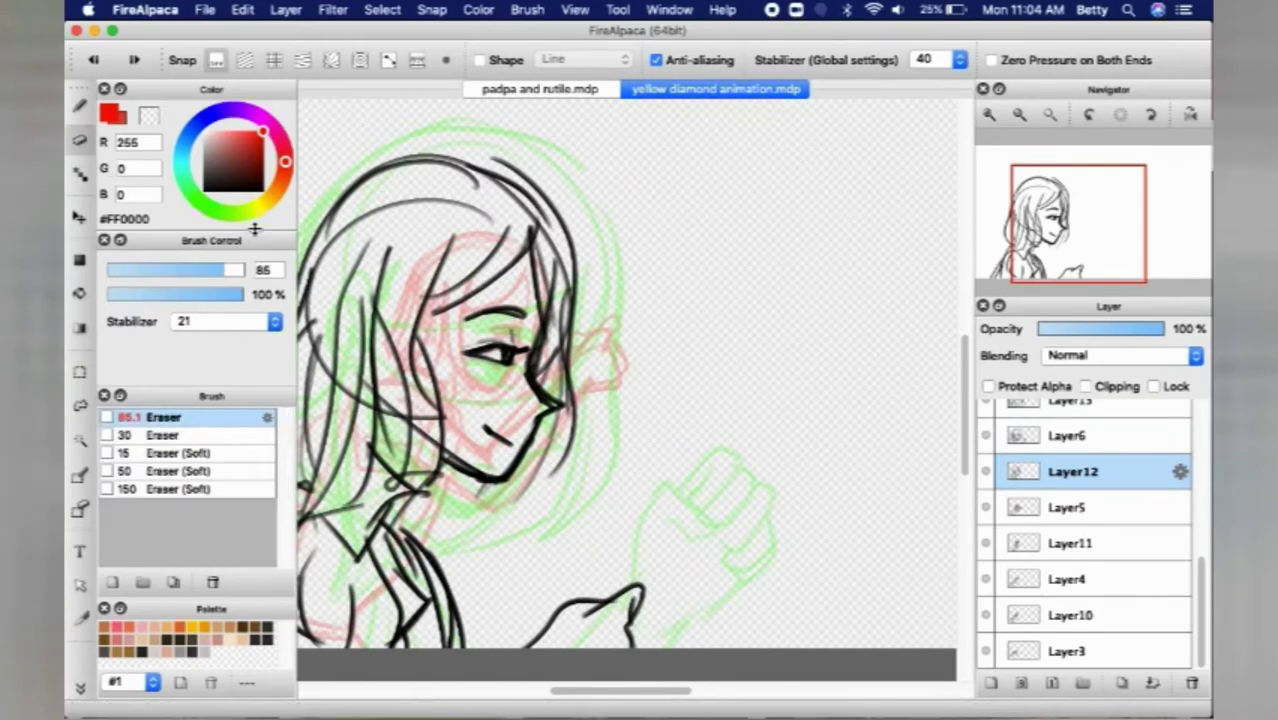
Step: Step through the Layer6, Layer13, Layer7 and Layer8 frames to Layer9's eye close-up
scroll(703, 347, "down", 1)
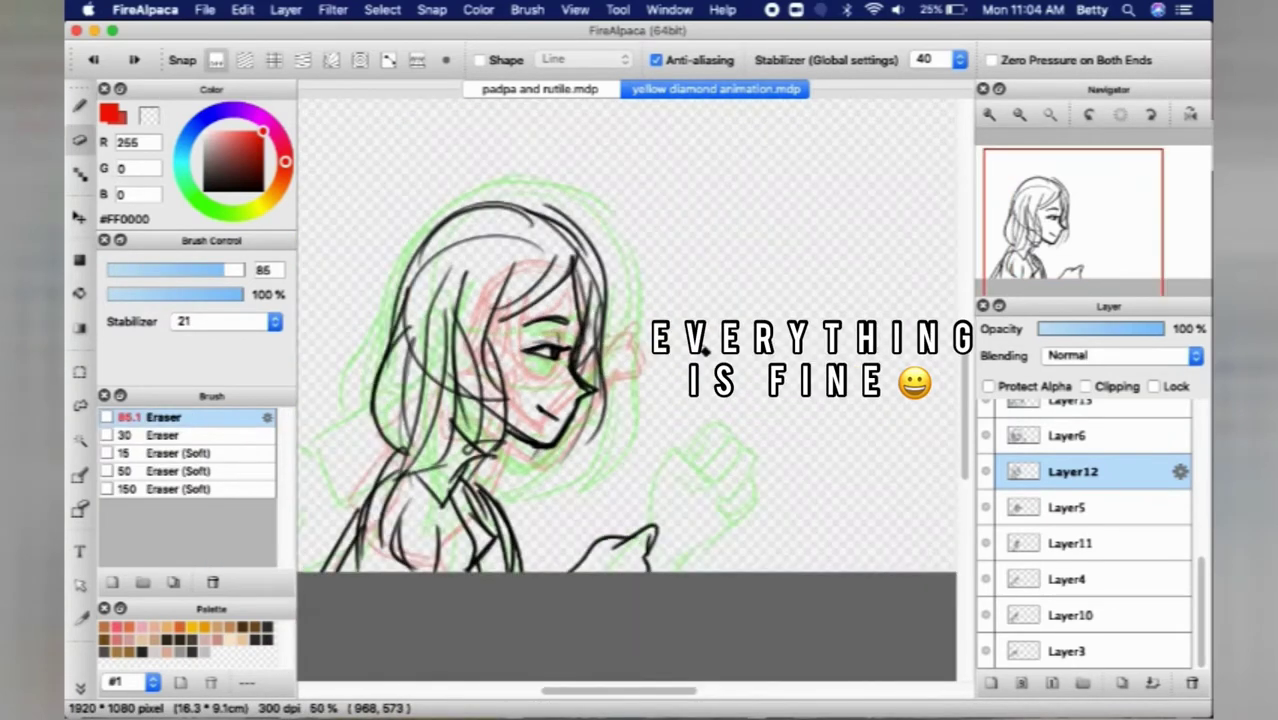
key("super+Up")
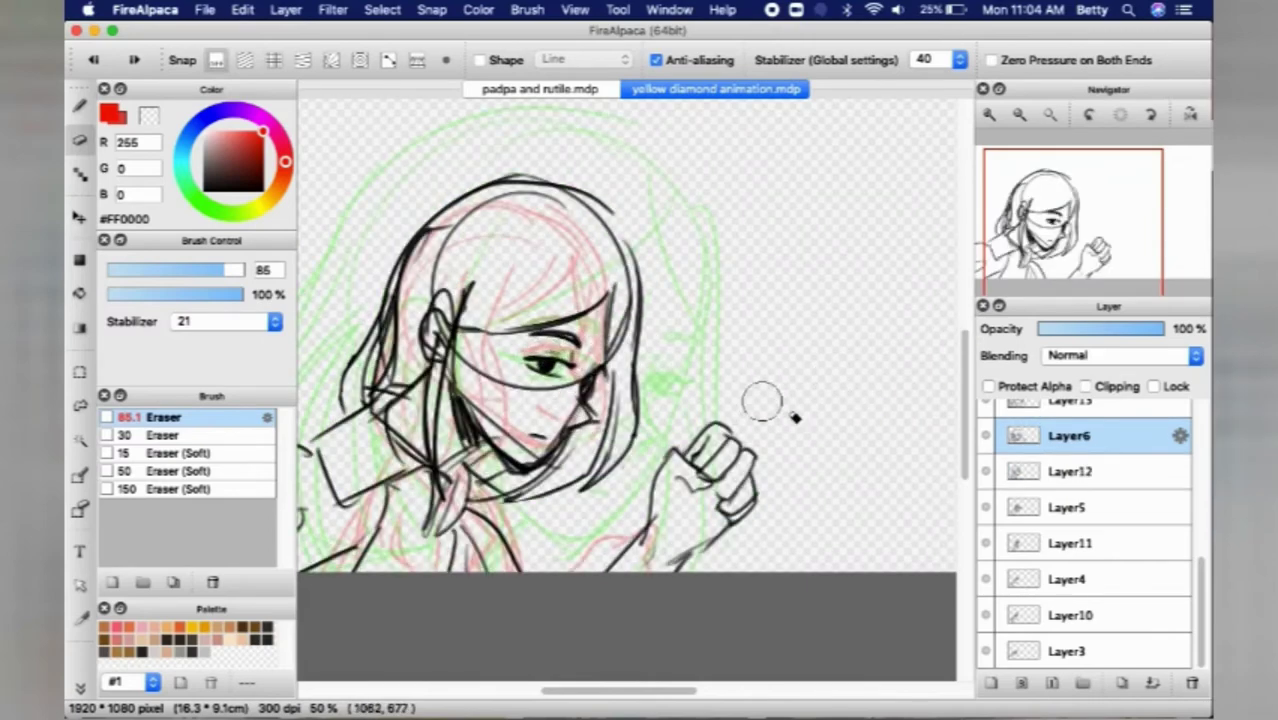
key("super+Up")
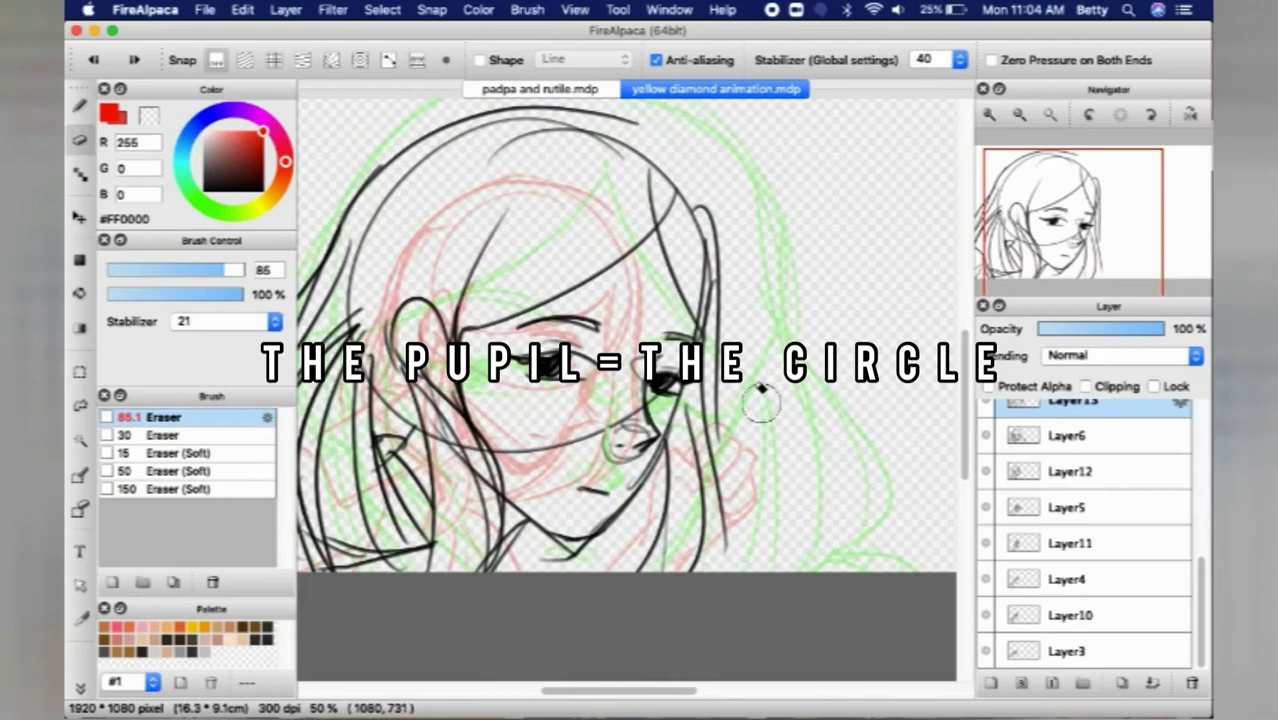
scroll(1187, 519, "up", 3)
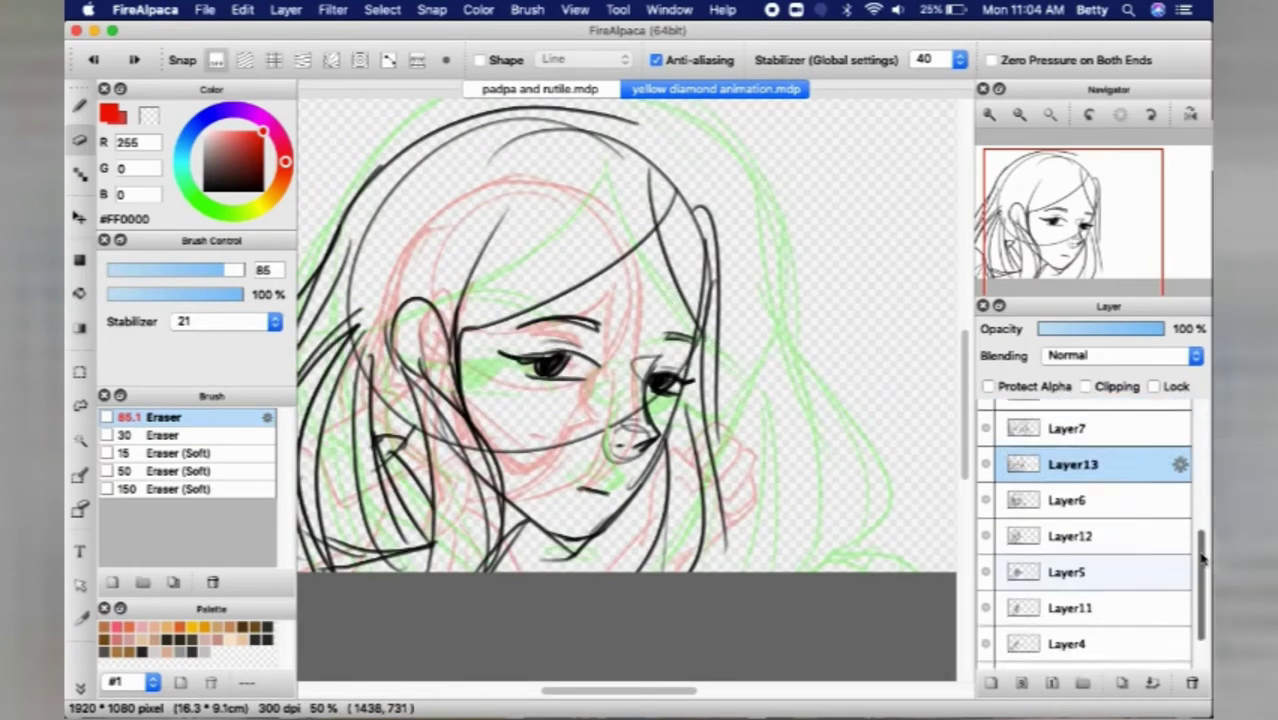
left_click(1087, 524)
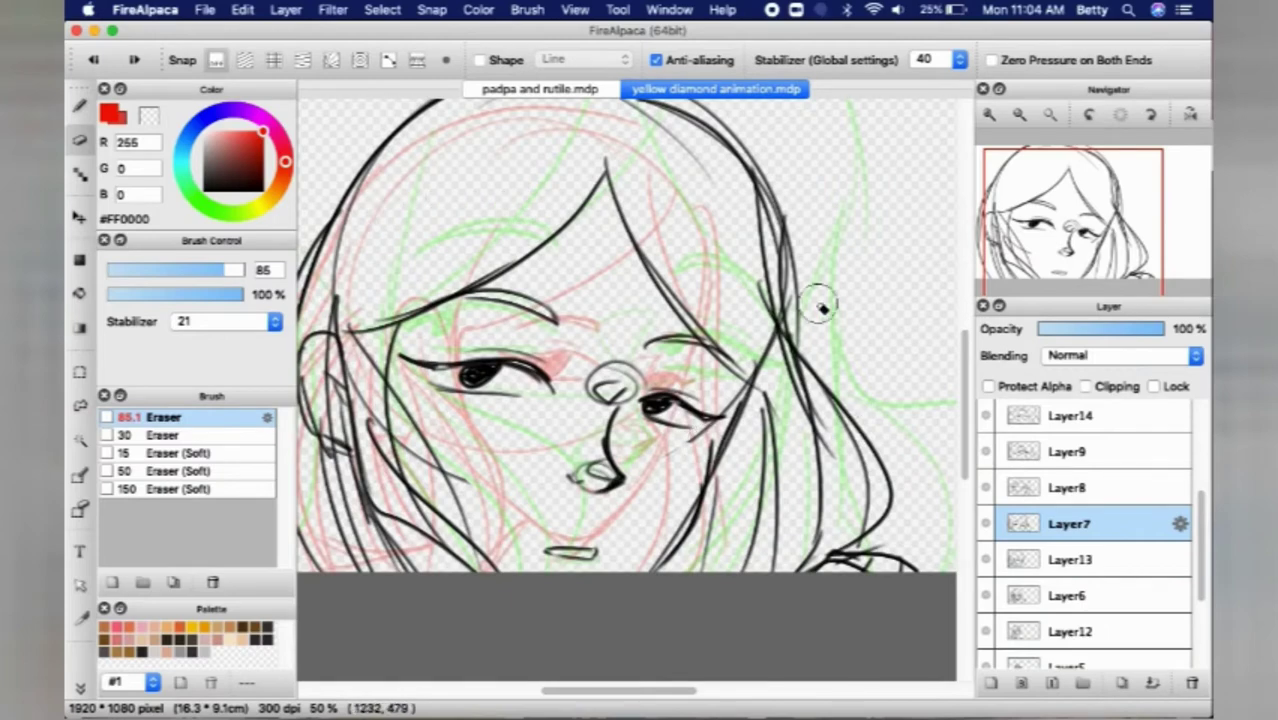
left_click(1086, 488)
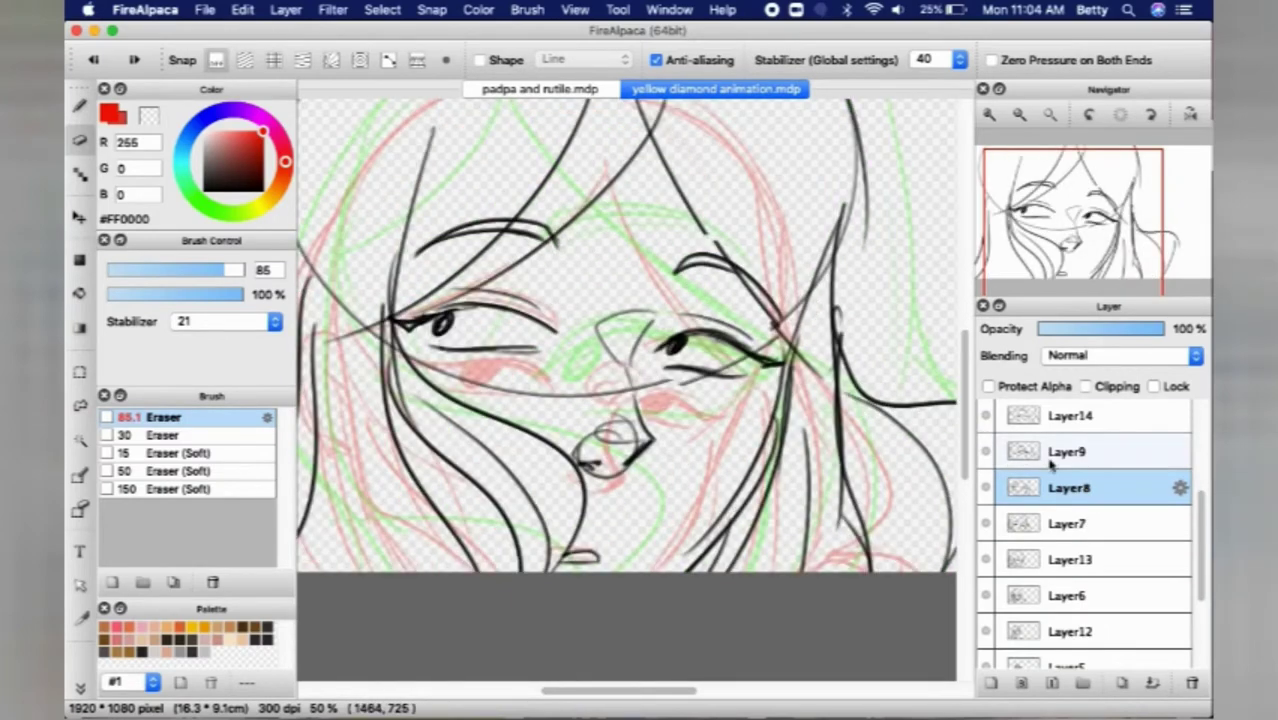
left_click(1050, 458)
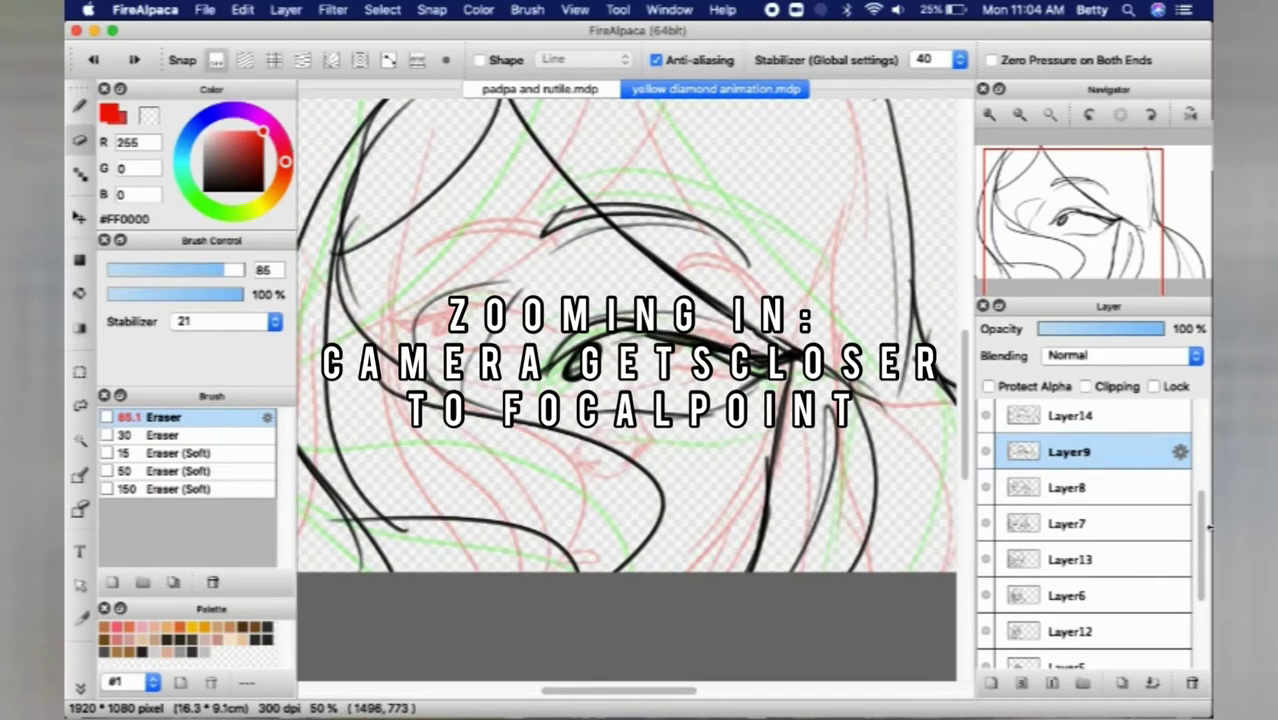
Step: Page through the Layer14, Layer15 and Layer16 frames up to the smeared Layer19 frame
scroll(1205, 532, "up", 3)
left_click(1075, 525)
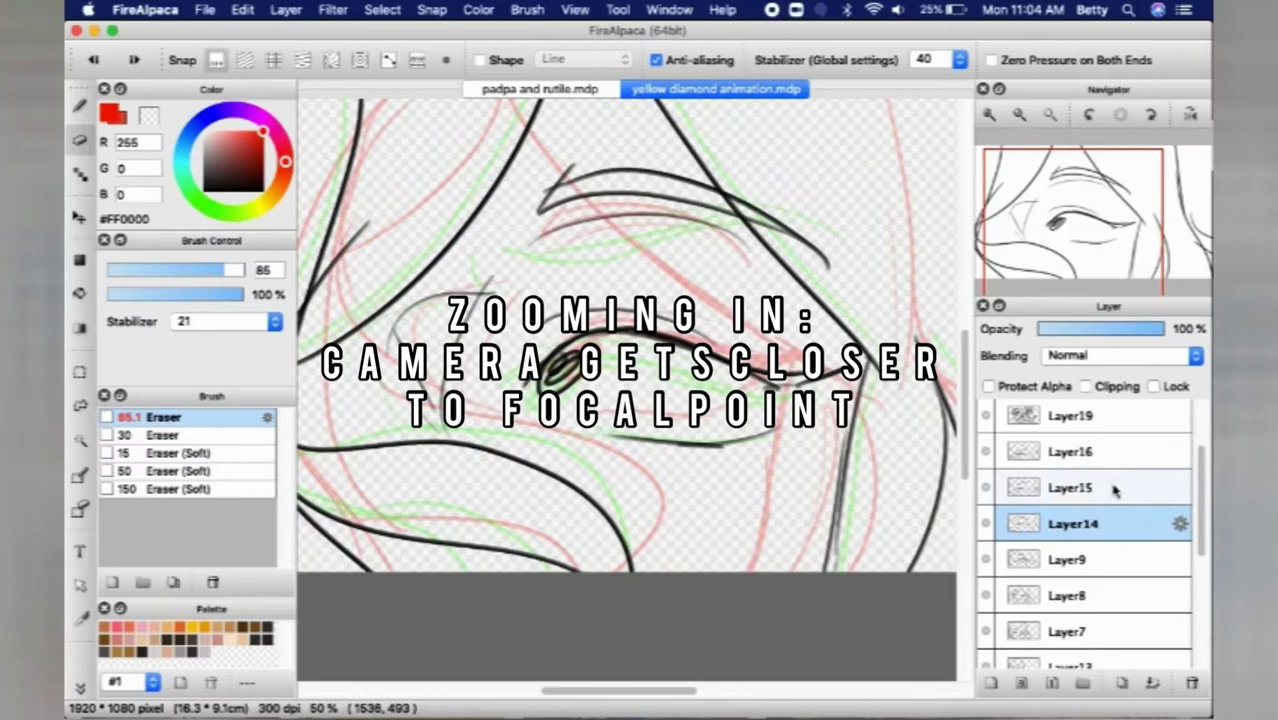
left_click(1108, 487)
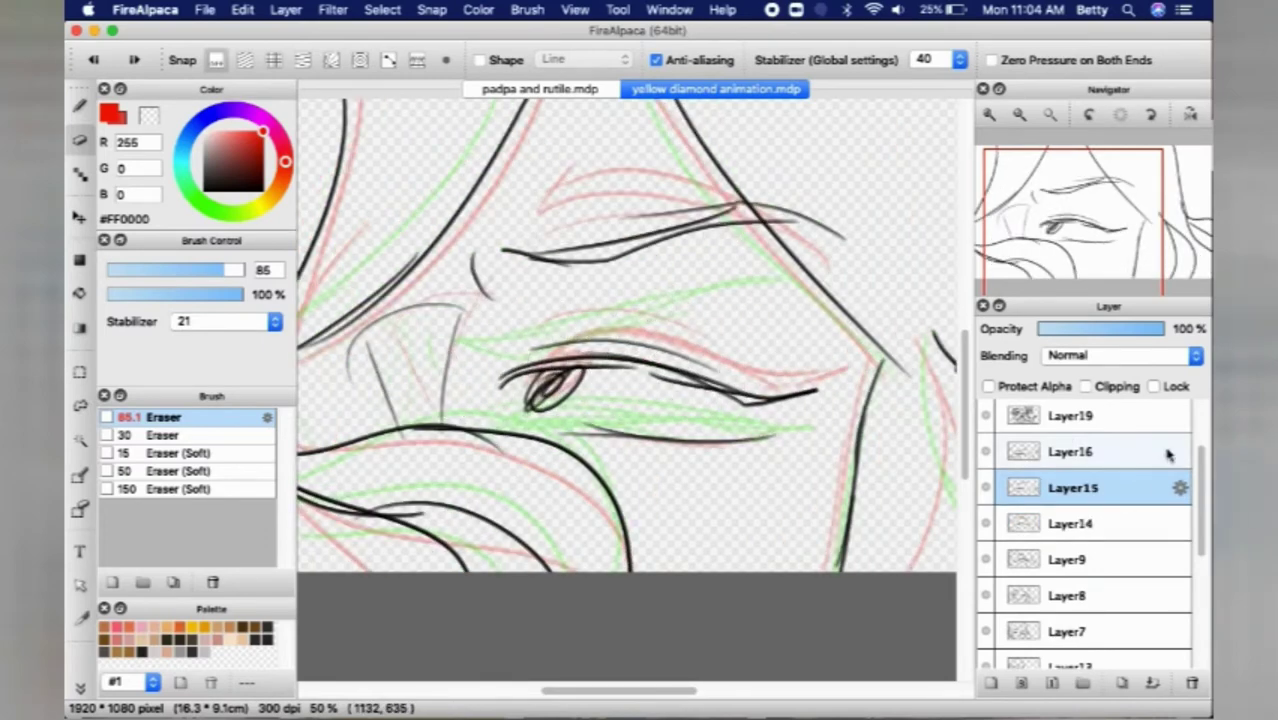
left_click(1110, 452)
scroll(900, 320, "down", 2)
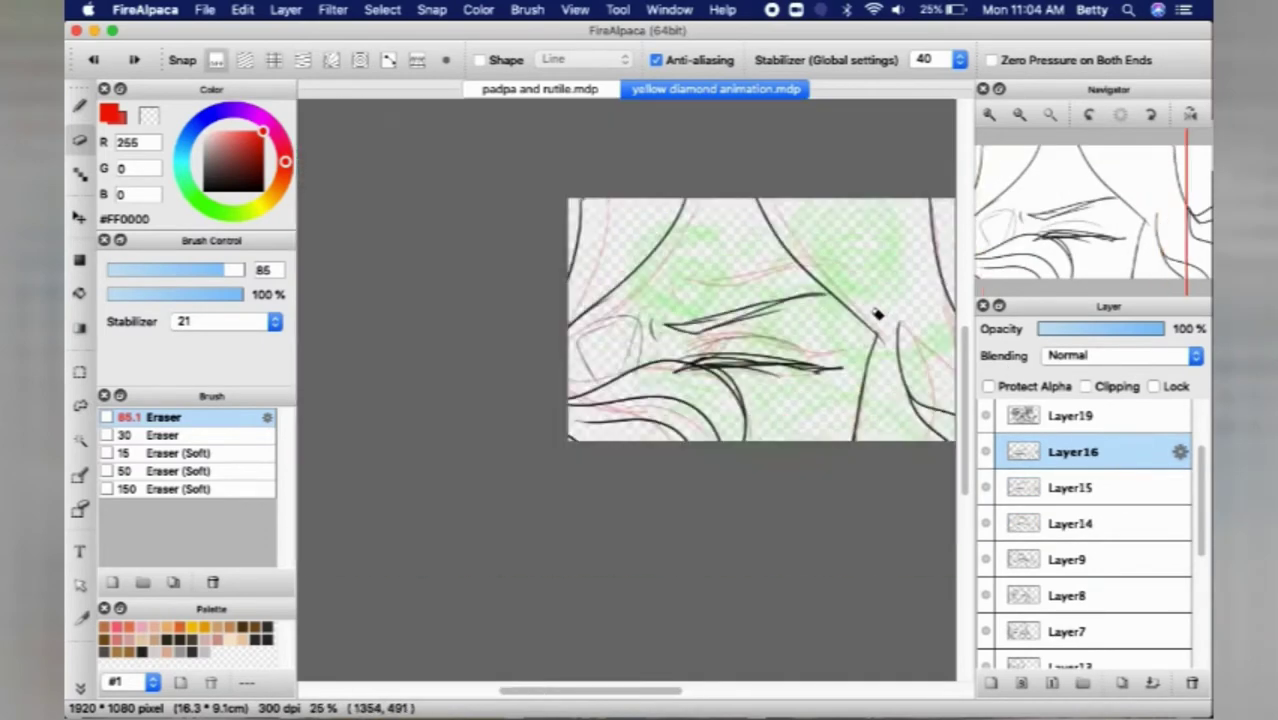
key("Up")
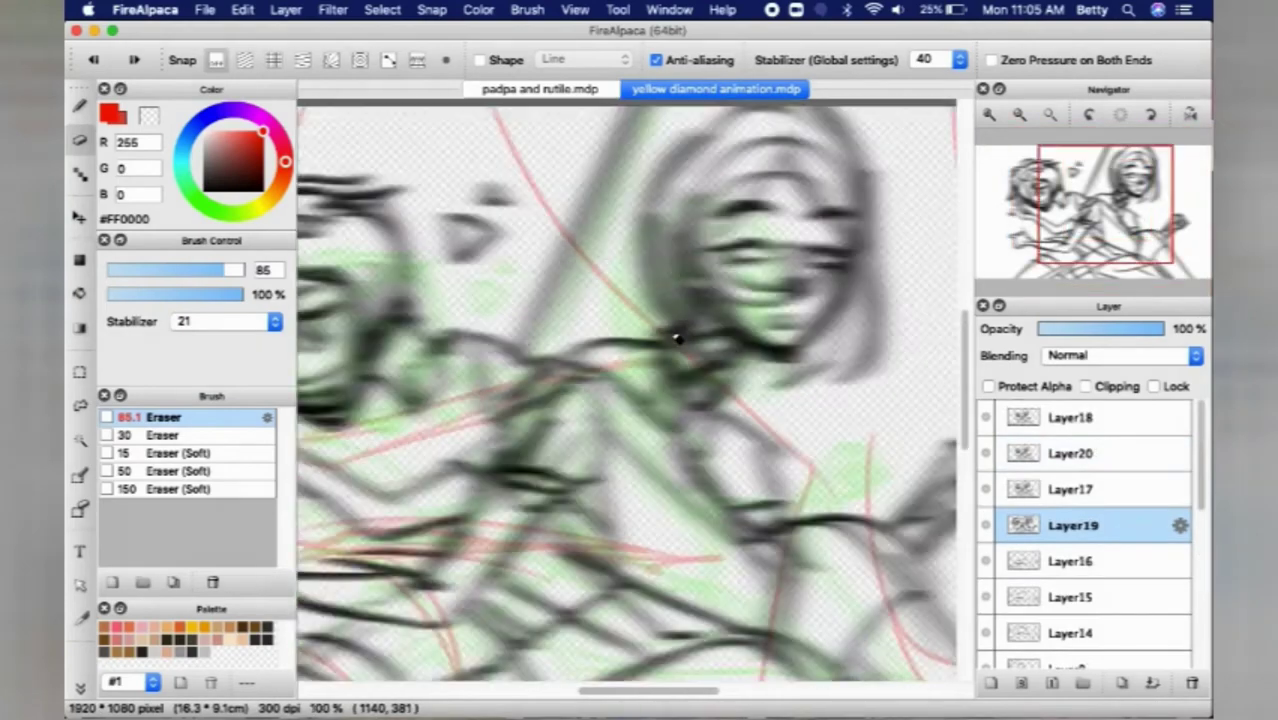
Step: Select Layer18 and duplicate it as Layer21 directly above
scroll(625, 367, "up", 1)
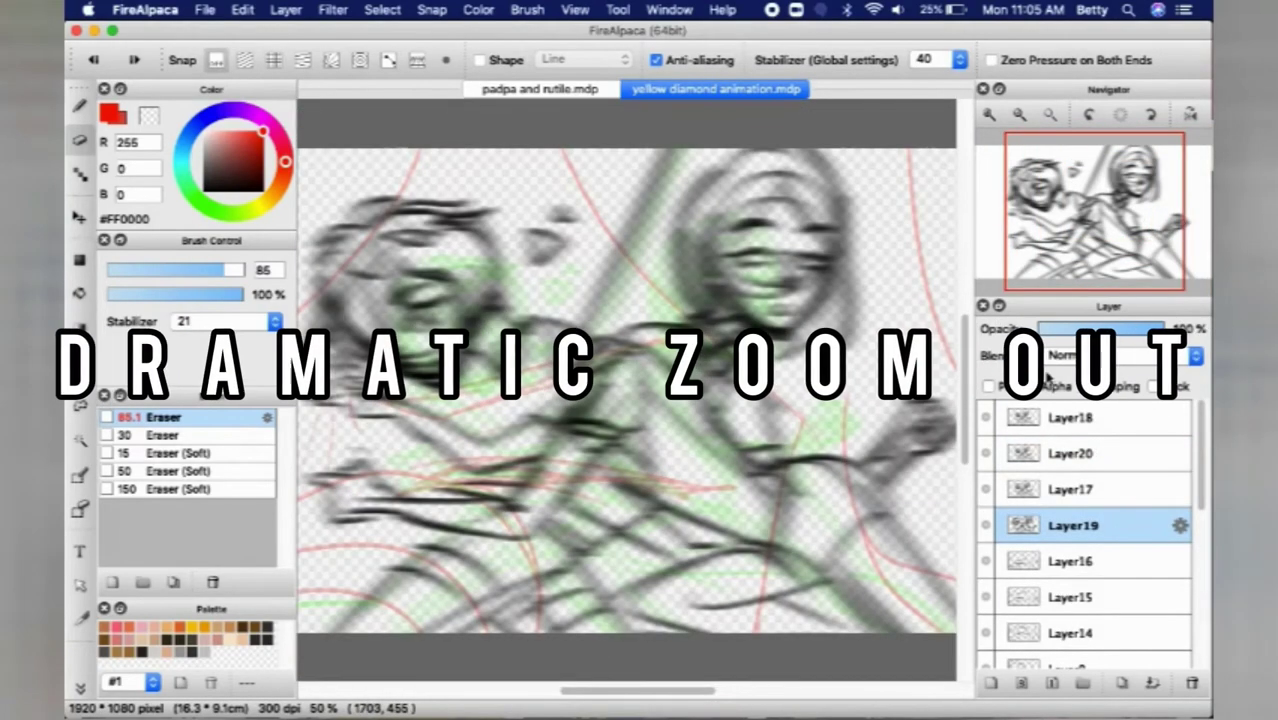
left_click(1045, 420)
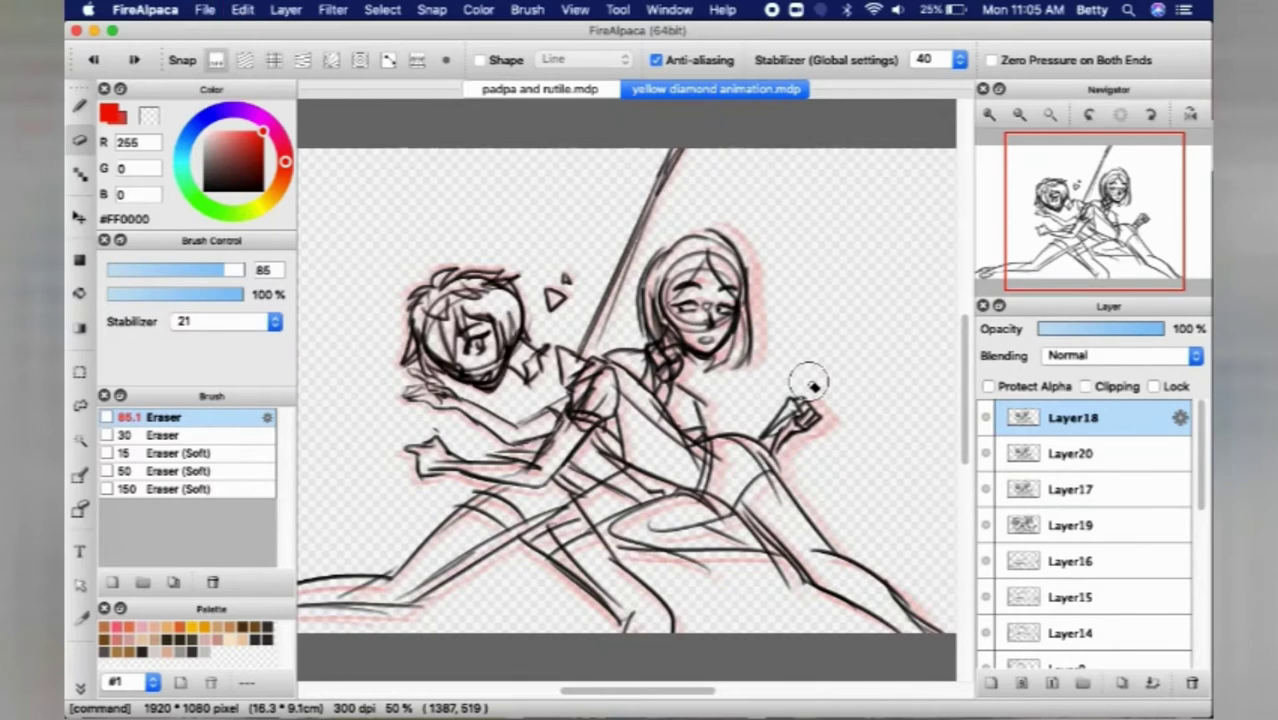
key("super+shift+n")
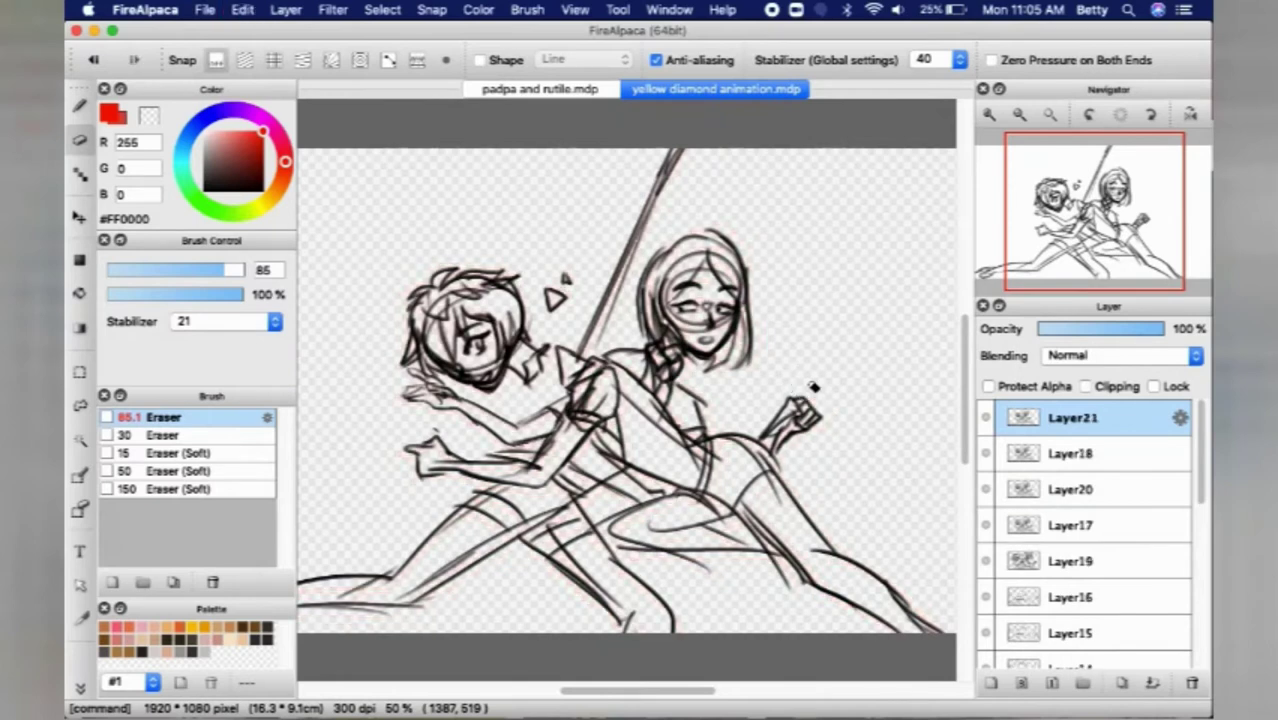
Step: Transform Layer21, dragging the top-left handle outward to enlarge both characters past the canvas edges
left_click(384, 9)
left_click(452, 212)
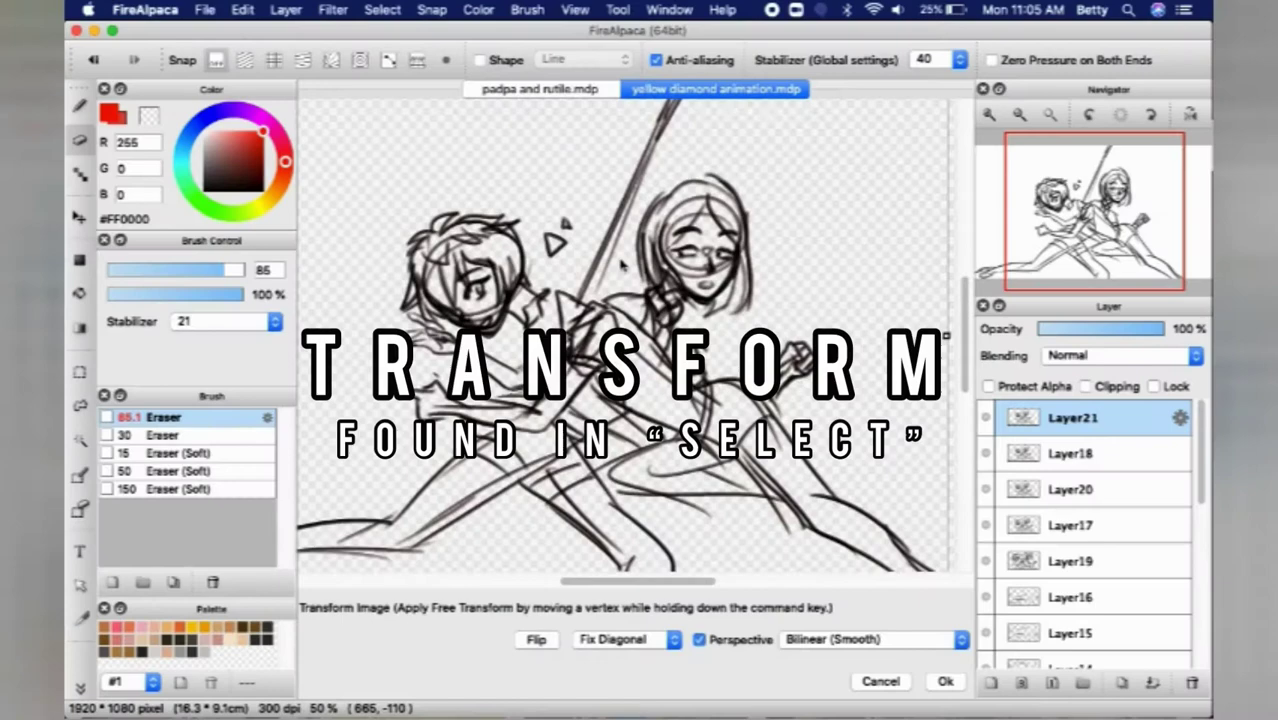
key("super+minus")
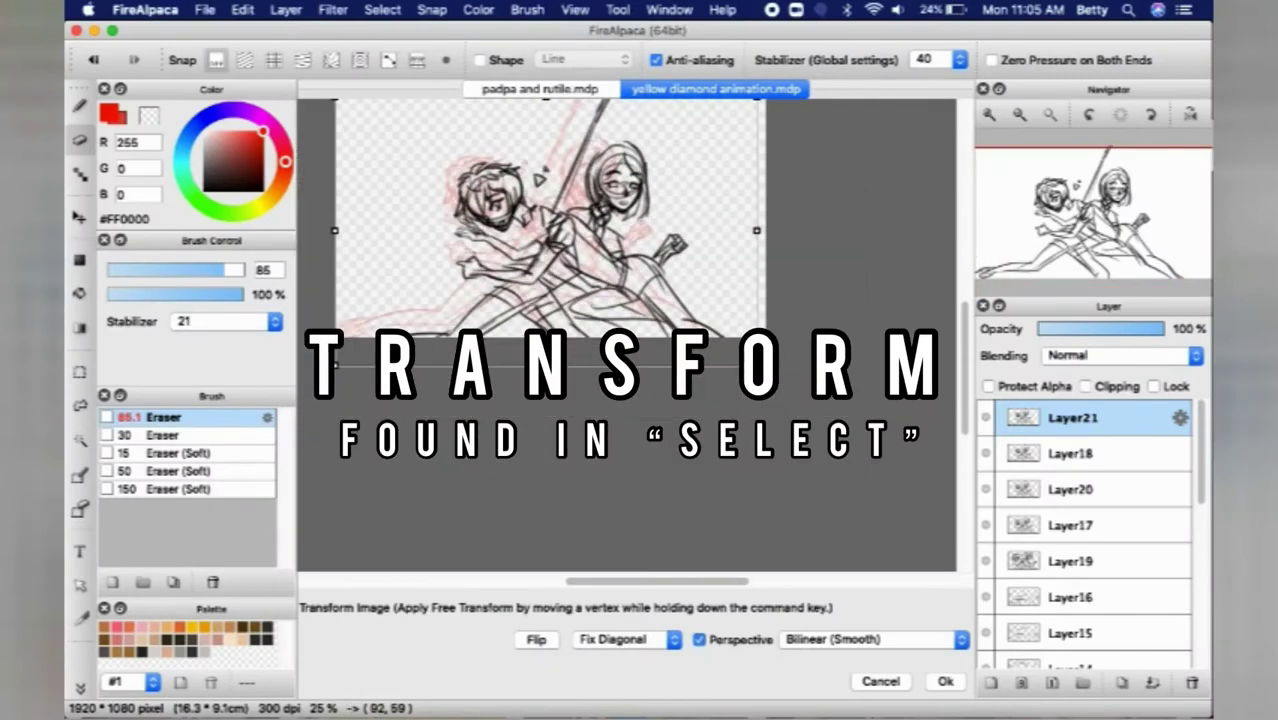
key("super+minus")
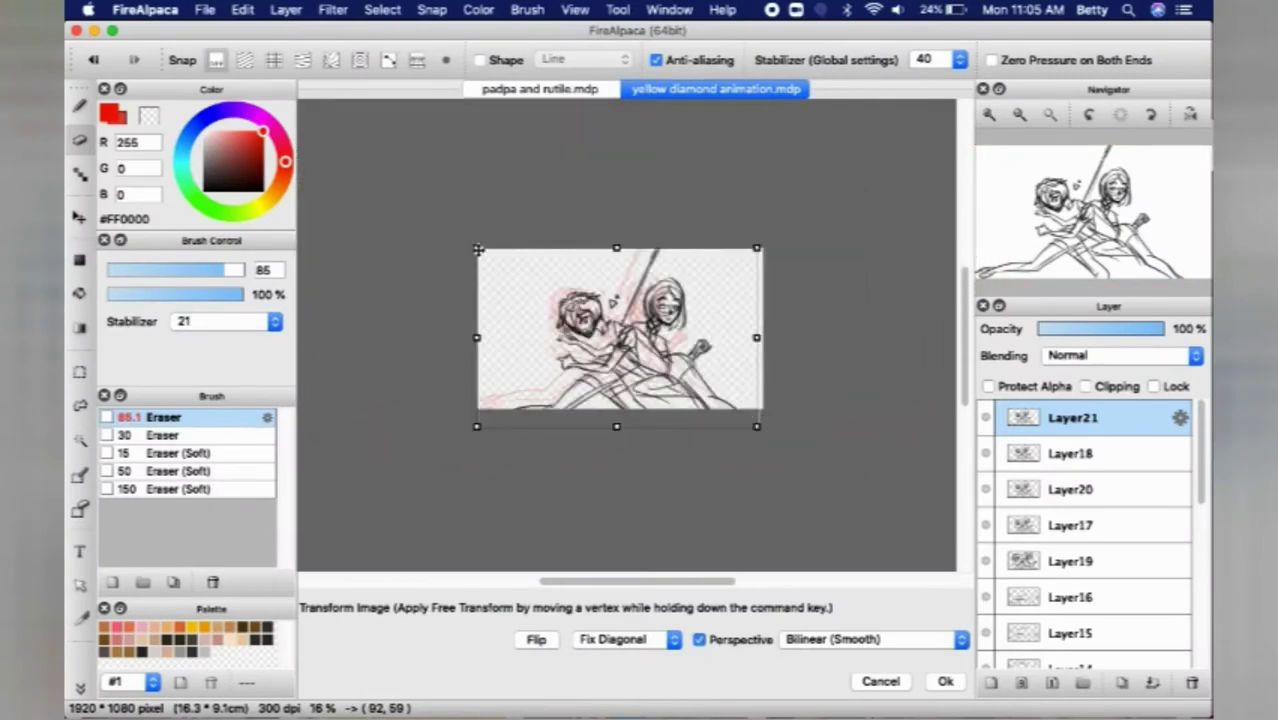
left_click_drag(474, 246, 448, 218)
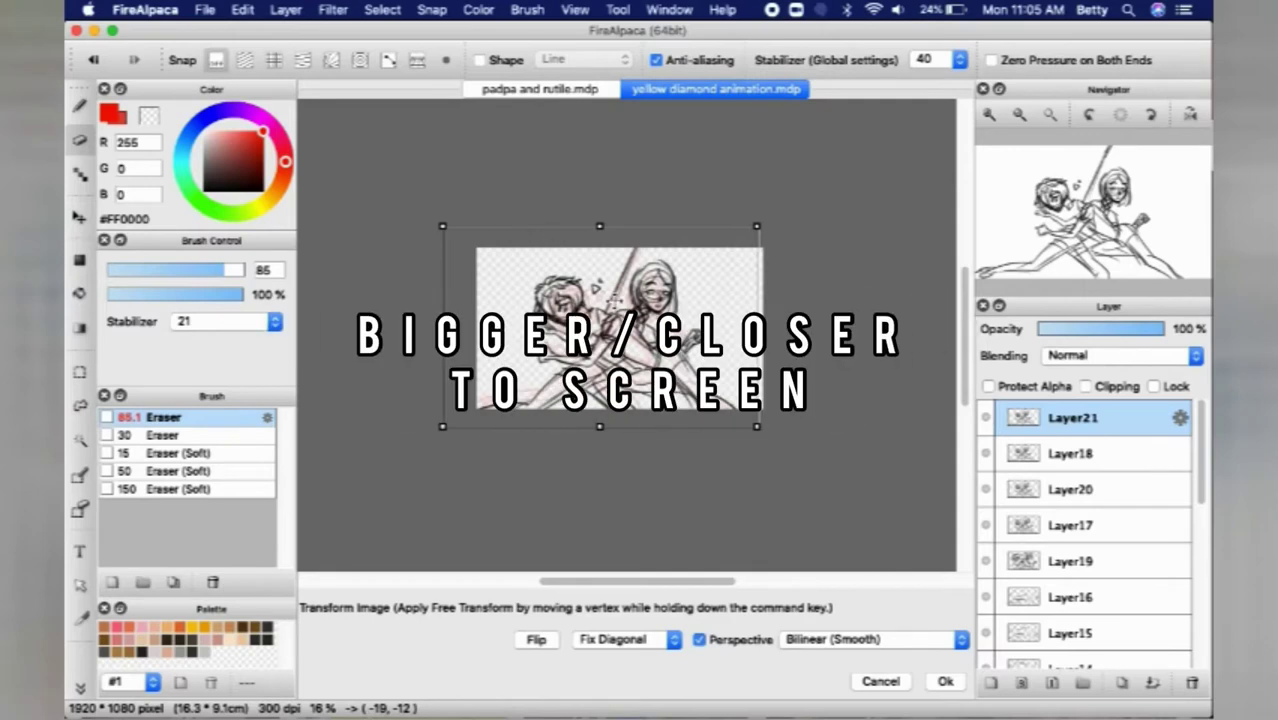
left_click(955, 681)
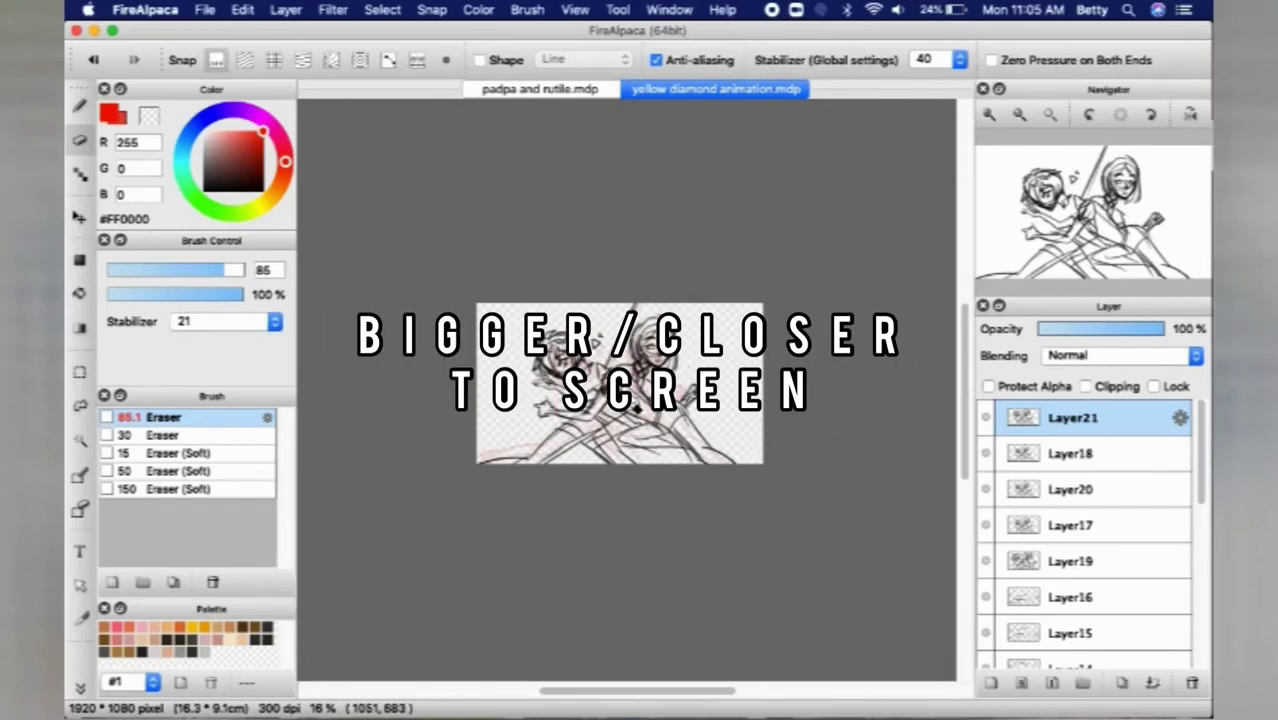
scroll(634, 405, "up", 2)
left_click(335, 9)
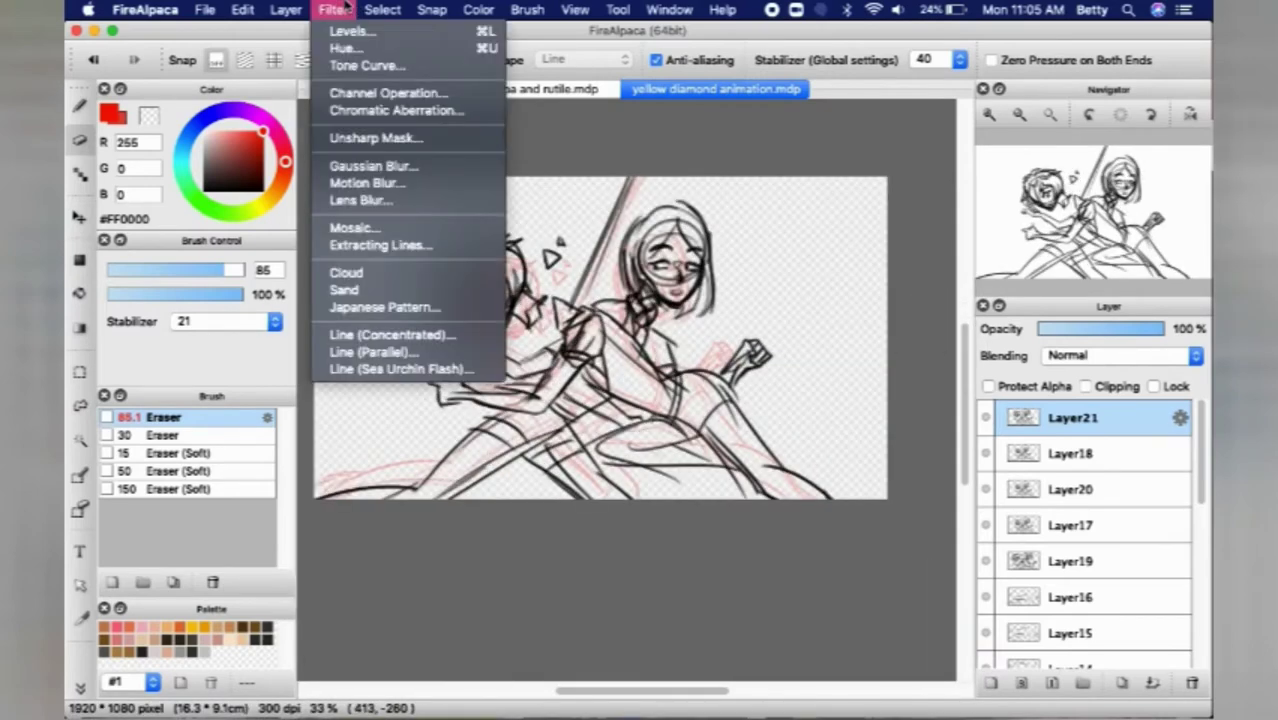
Step: Apply motion blur to the frame twice, the second at intensity 44, checking it with a mirrored view
left_click(340, 186)
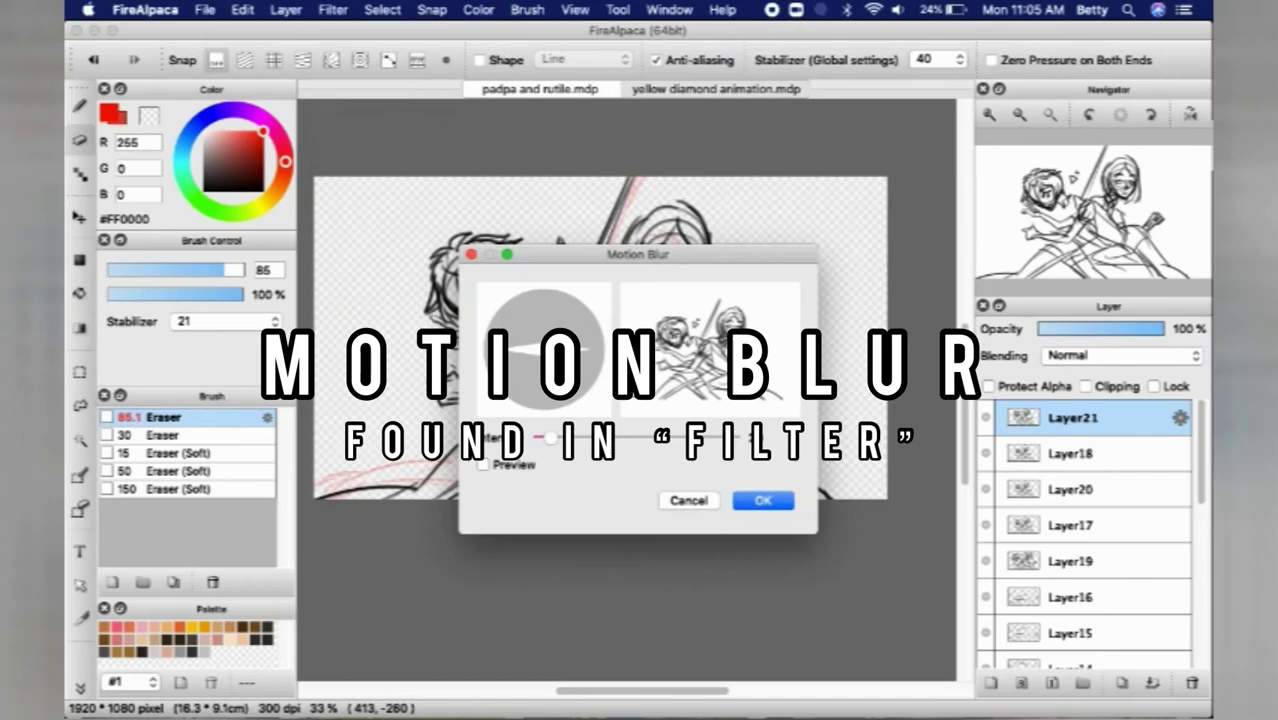
left_click(762, 501)
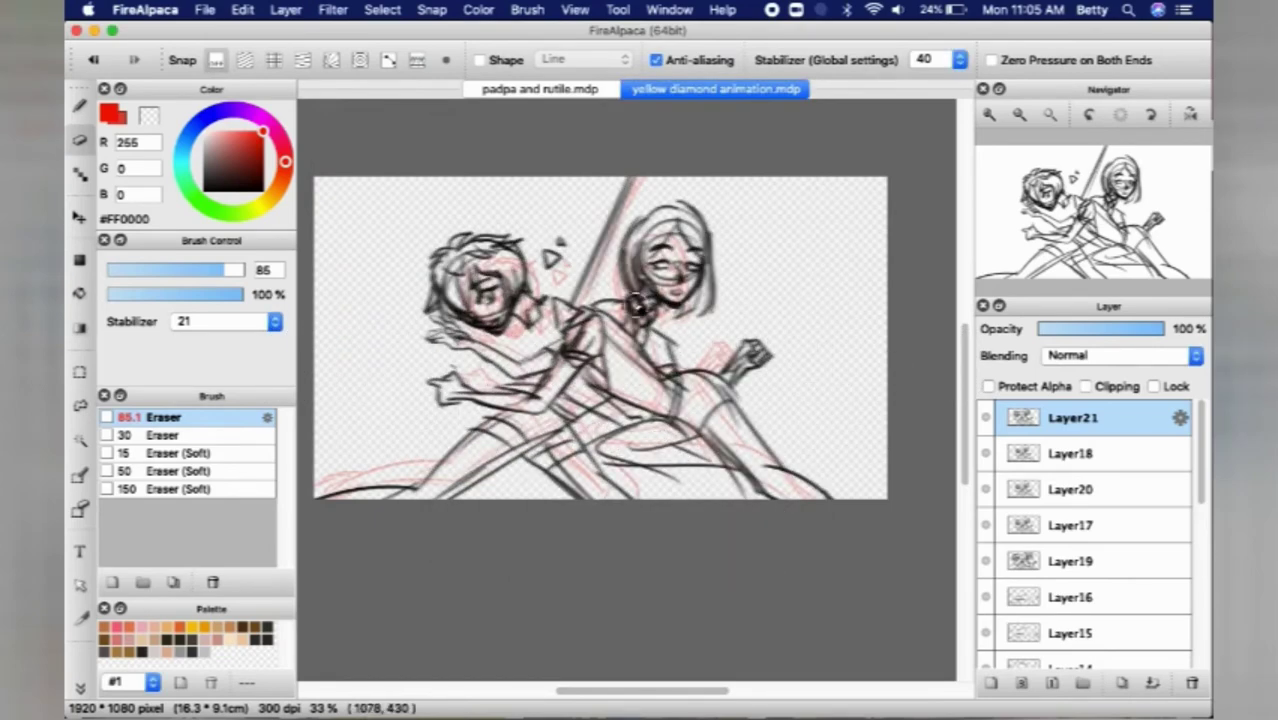
scroll(637, 307, "up", 1)
key("h")
key("h")
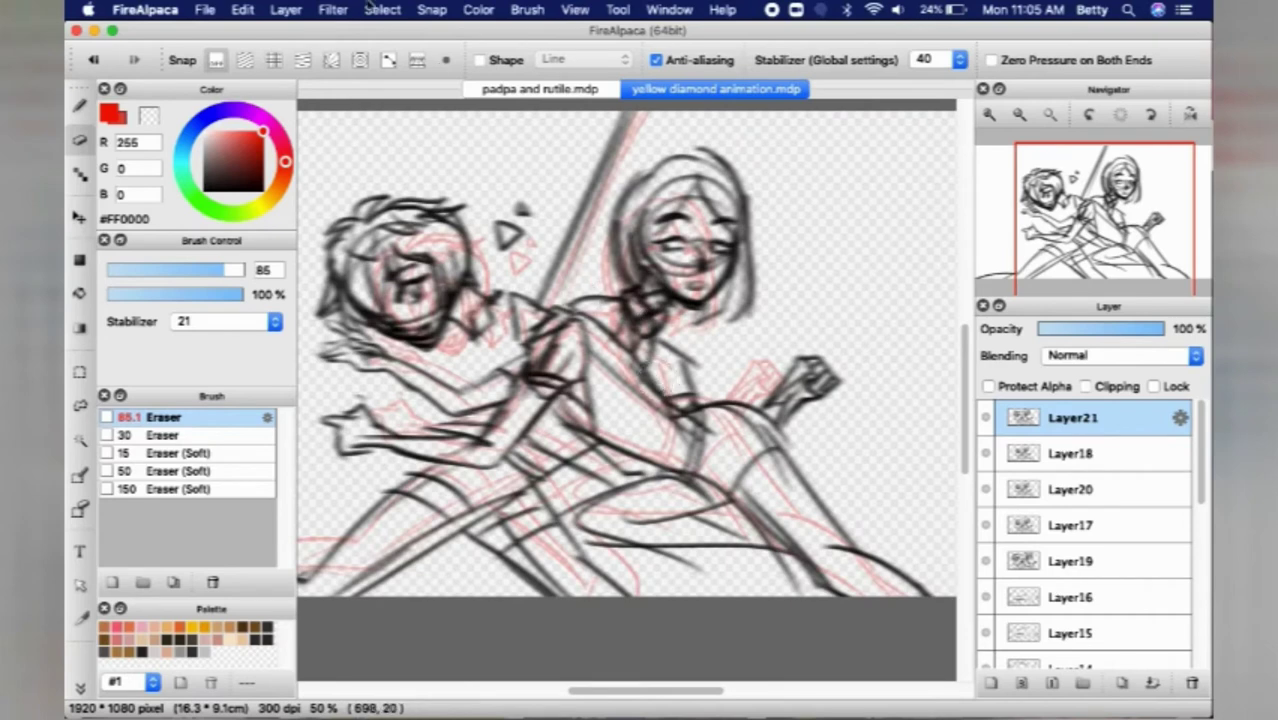
left_click(335, 10)
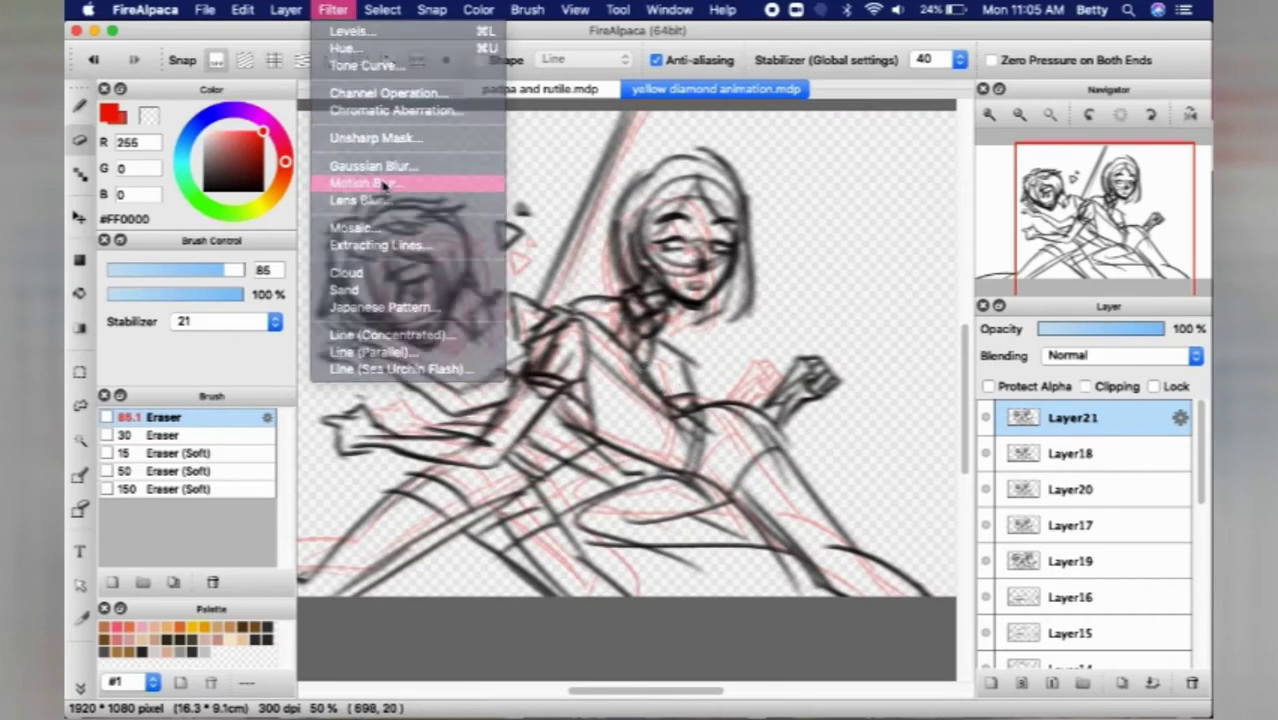
left_click(340, 186)
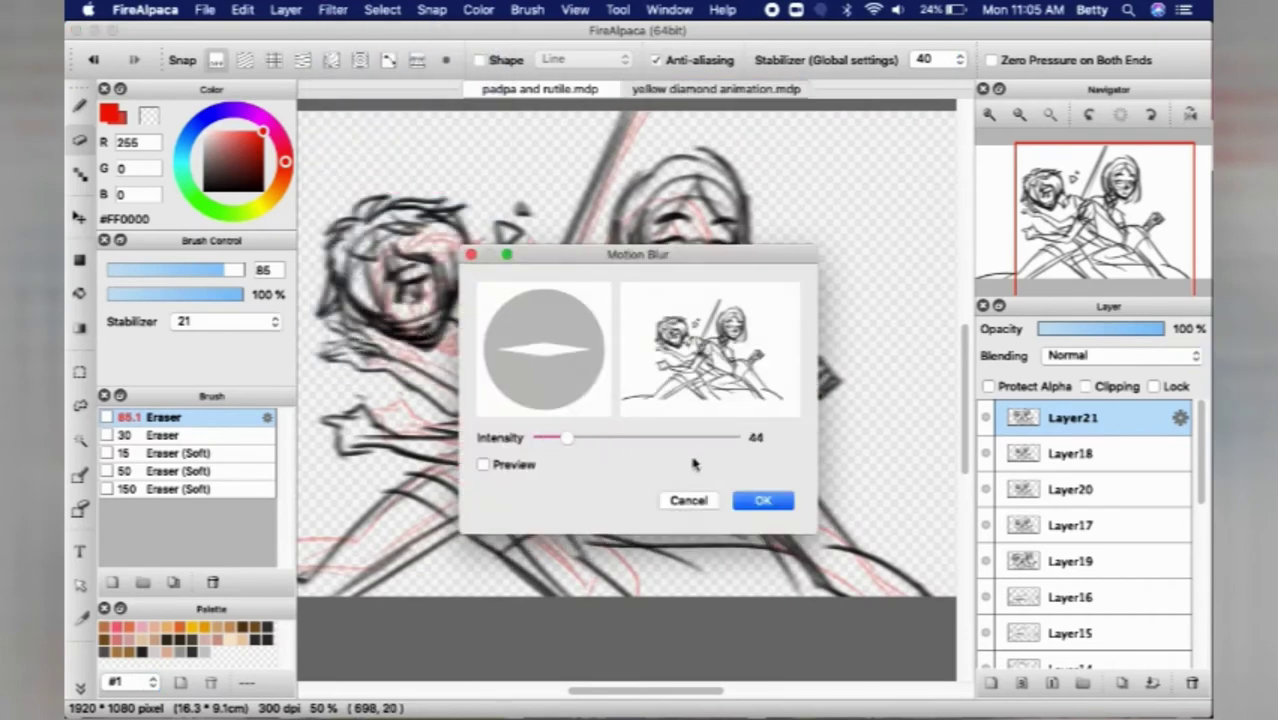
left_click(758, 498)
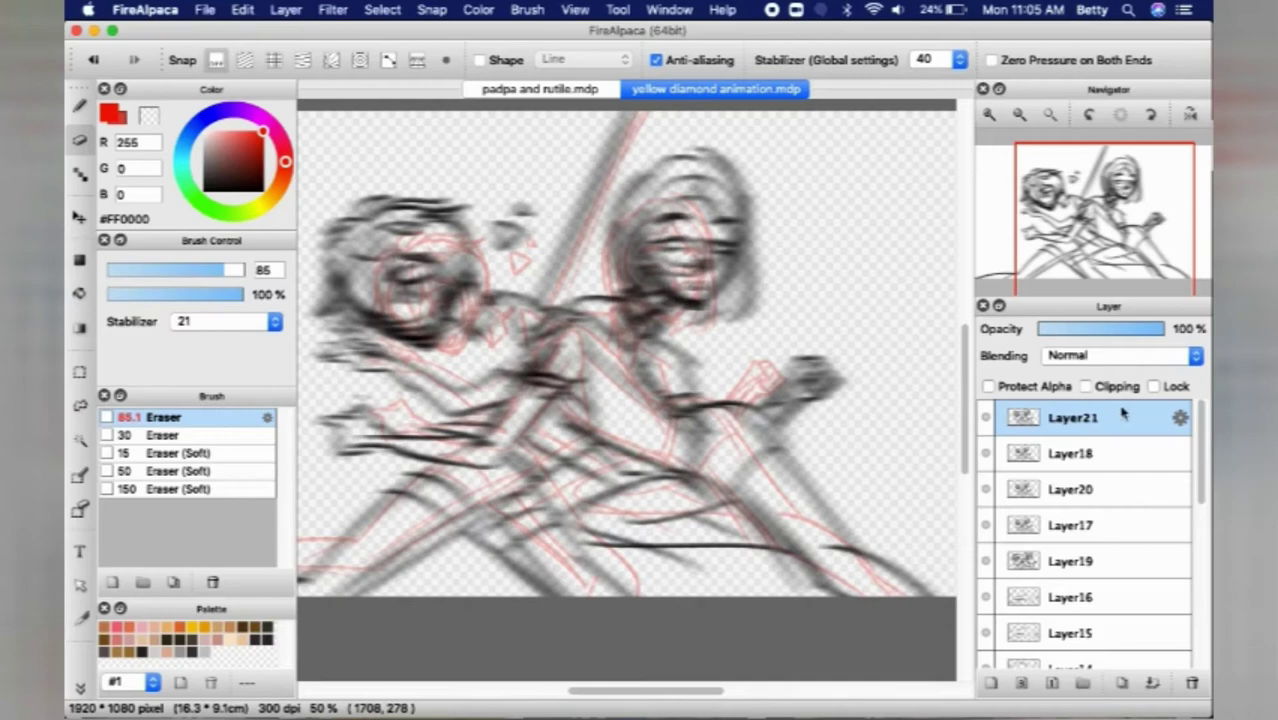
Step: Delete Layer21, then show Layer16, Layer19, Layer17, Layer20 and Layer18 frames in turn
left_click(1191, 683)
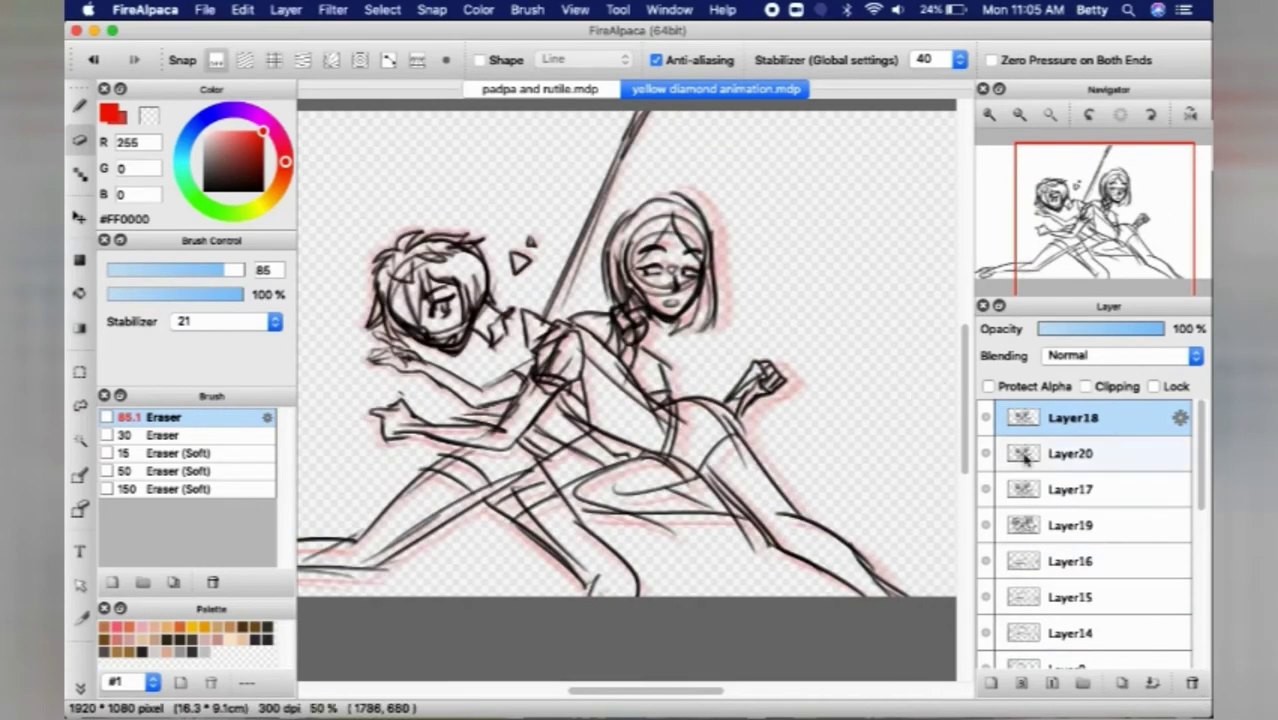
left_click(1070, 561)
left_click(1072, 525)
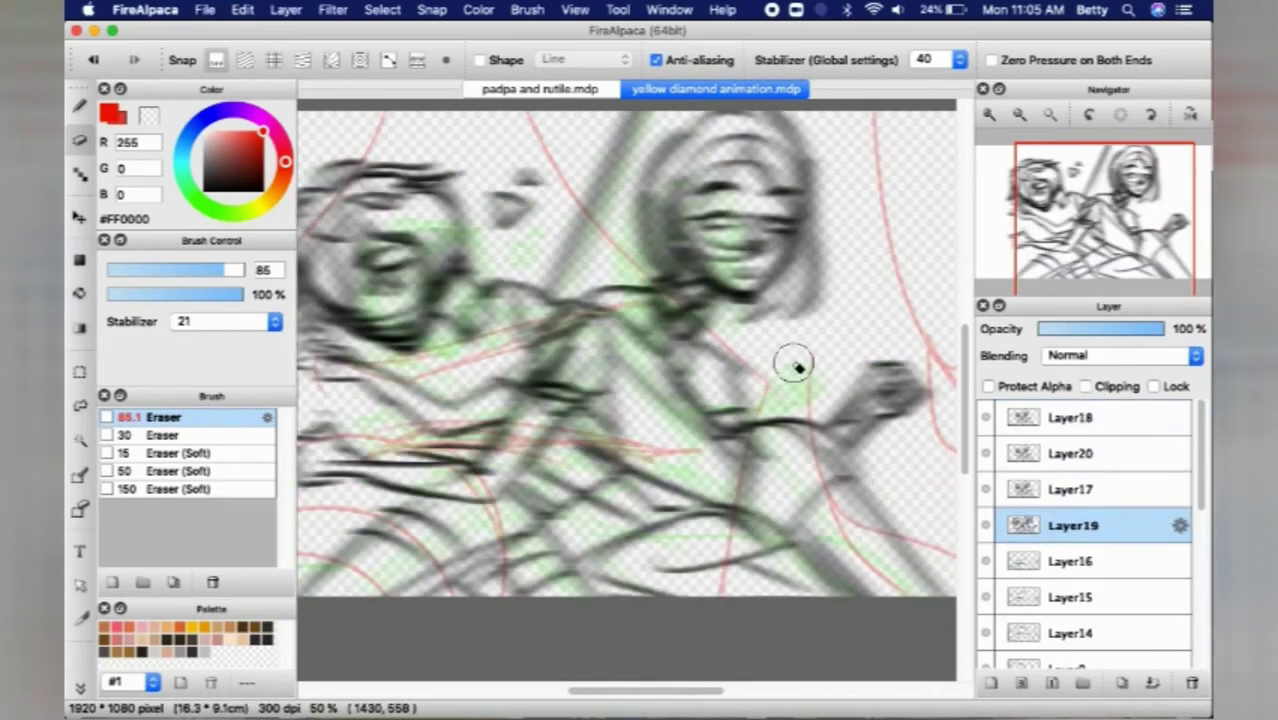
scroll(797, 366, "down", 4)
left_click(1030, 490)
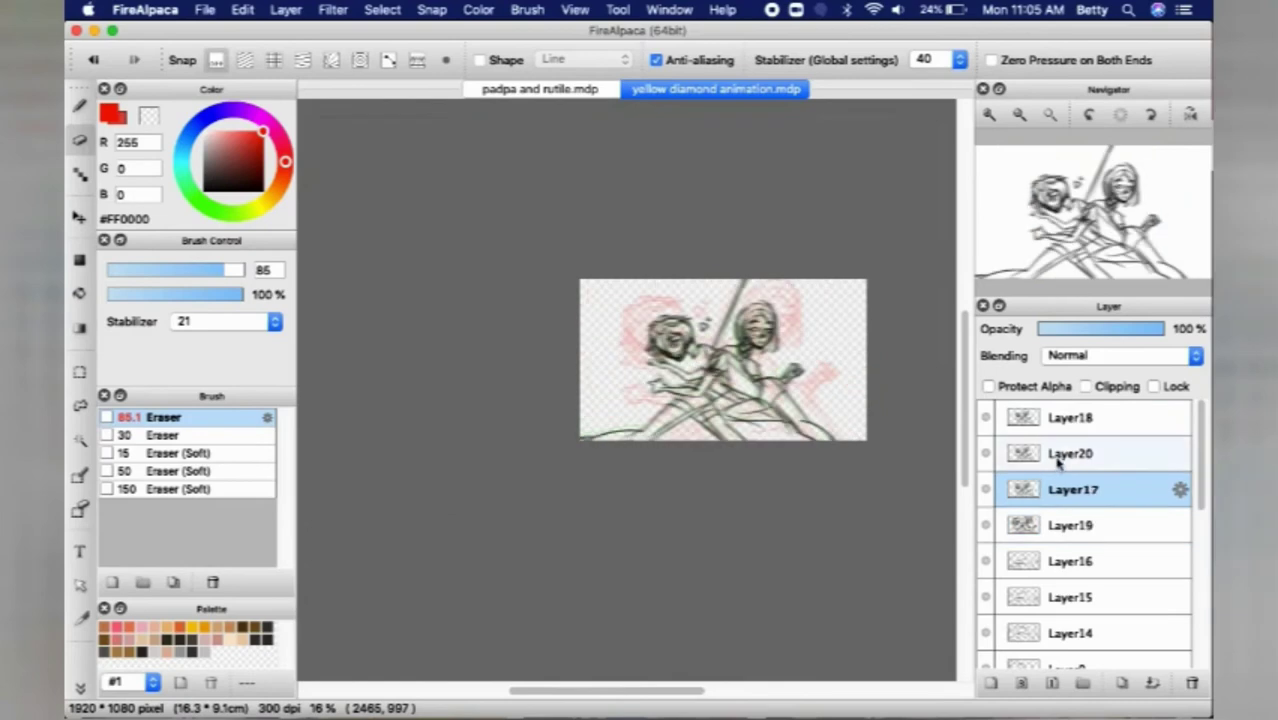
left_click(1059, 456)
left_click(1055, 425)
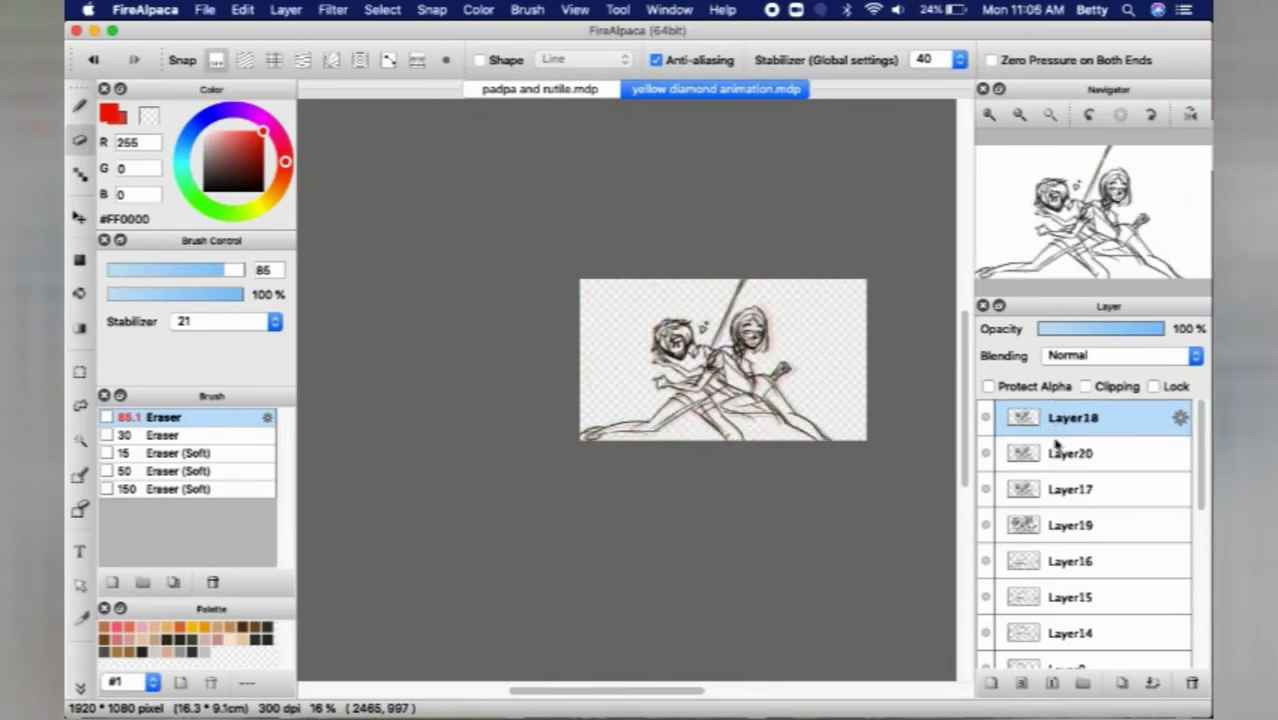
left_click(1056, 490)
Step: Compare the Layer19, Layer17 and Layer20 frames back and forth on the canvas
left_click(1058, 520)
left_click(1048, 490)
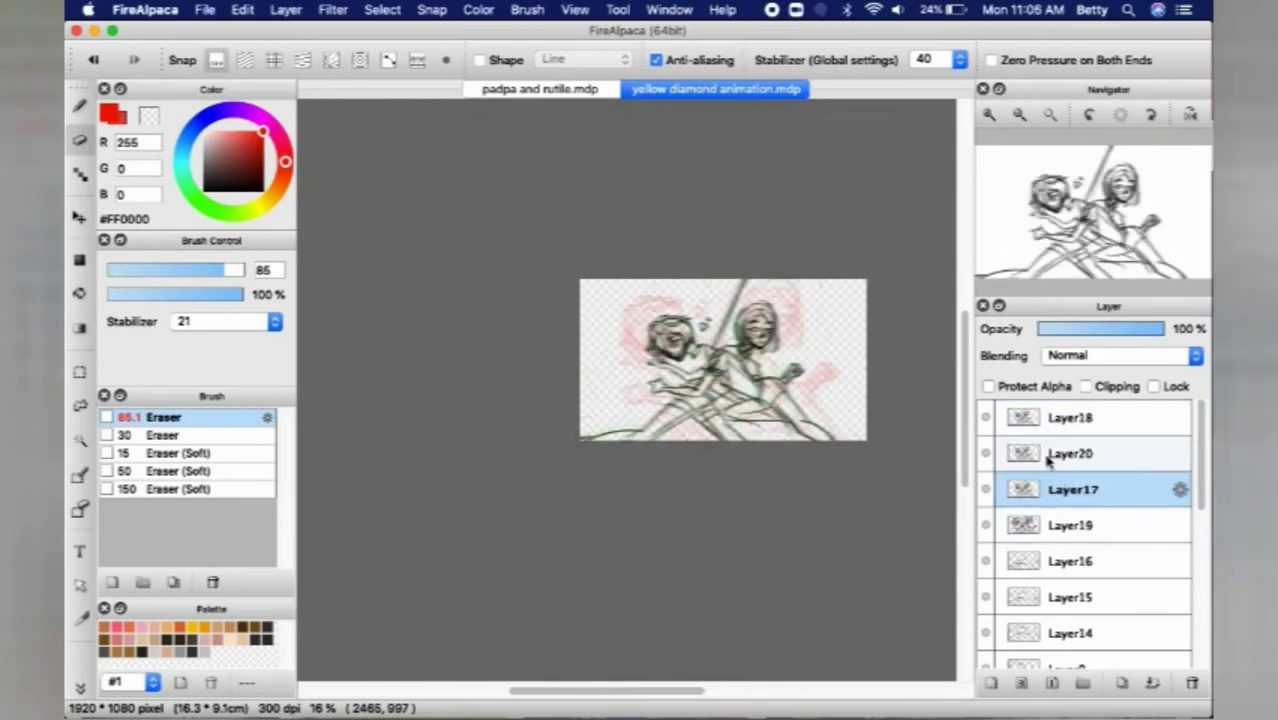
left_click(1048, 456)
scroll(765, 403, "up", 2)
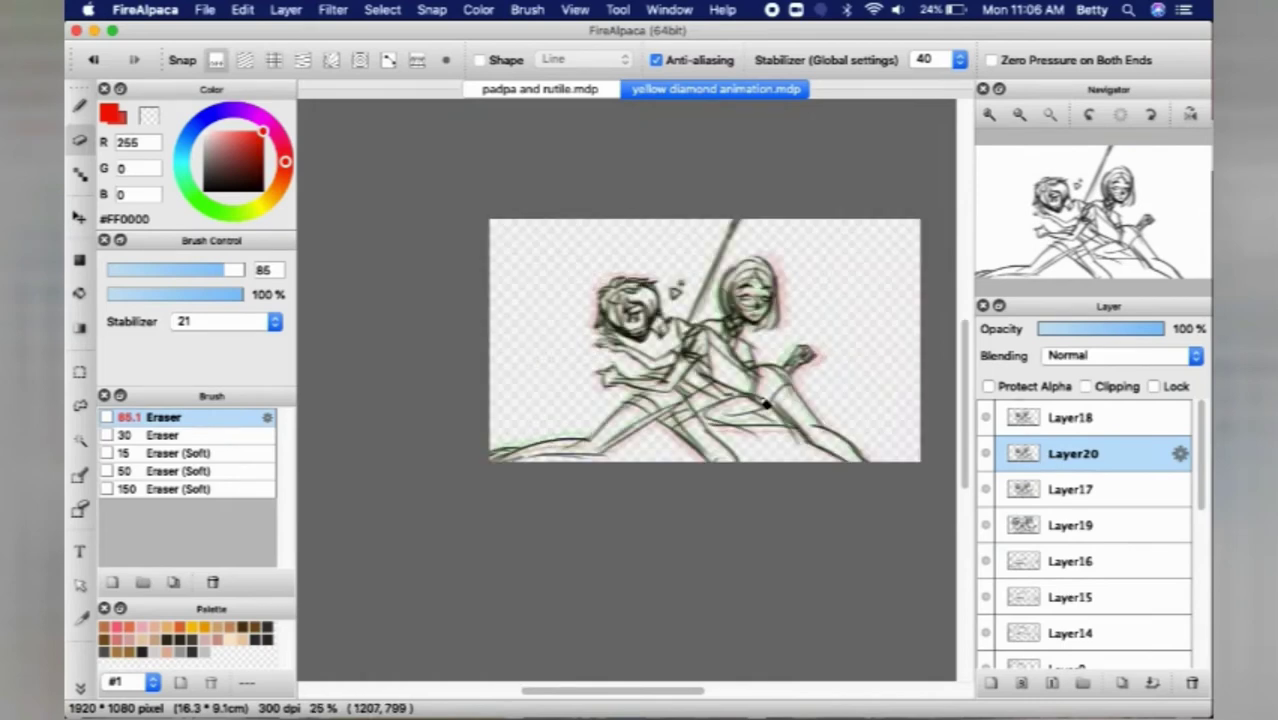
left_click(1050, 490)
left_click(1045, 455)
scroll(880, 287, "up", 1)
key("super+Up")
left_click(575, 9)
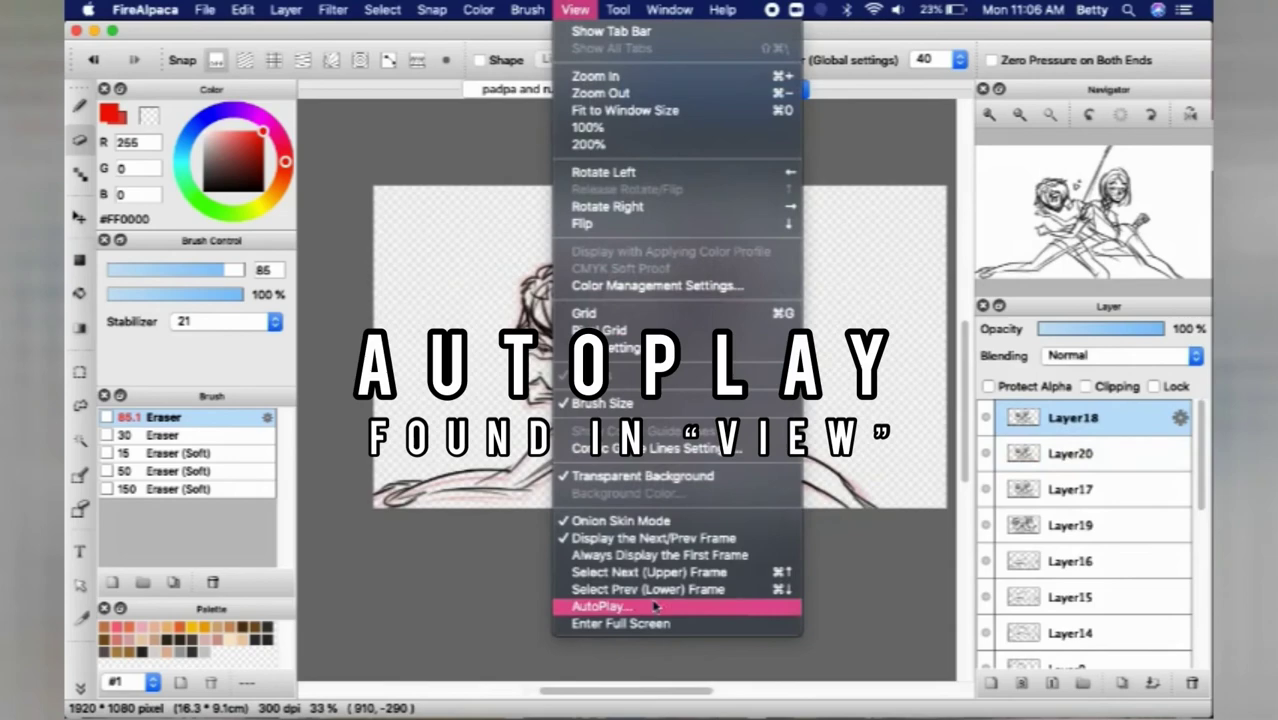
Step: Start AutoPlay, move and enlarge its preview window, and set playback to 1 fps
left_click(650, 608)
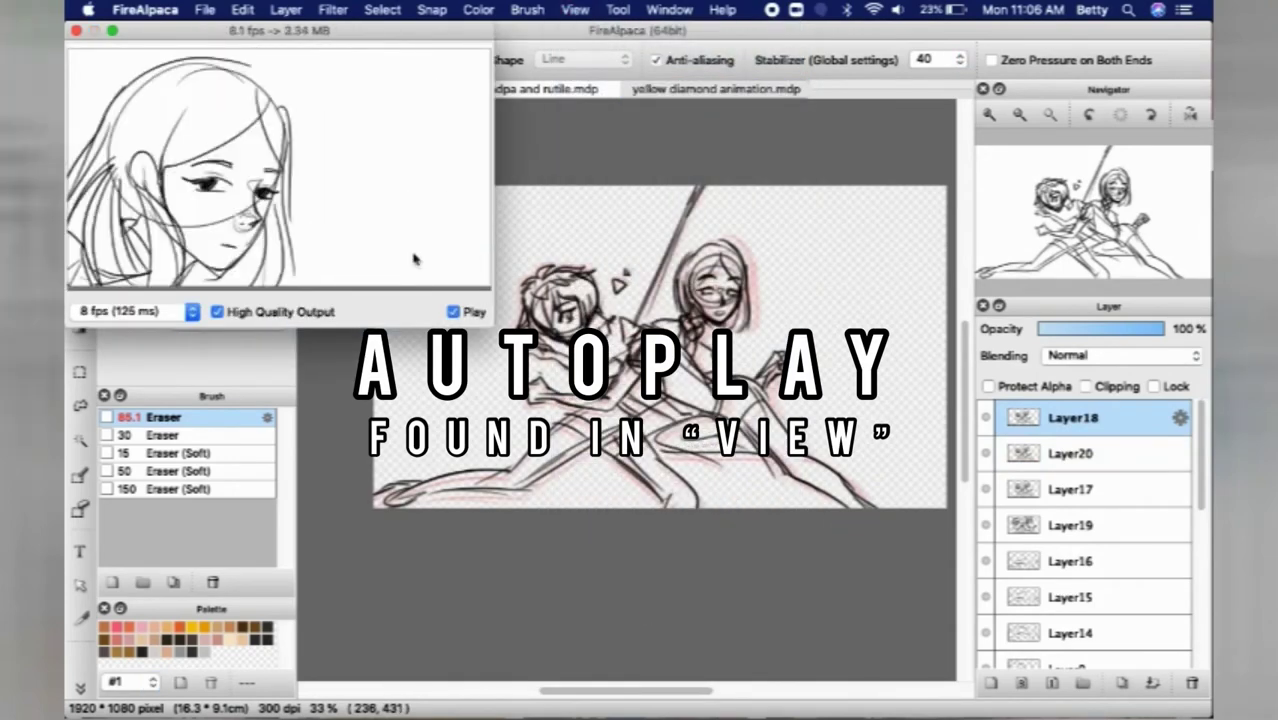
left_click_drag(468, 26, 624, 35)
double_click(624, 39)
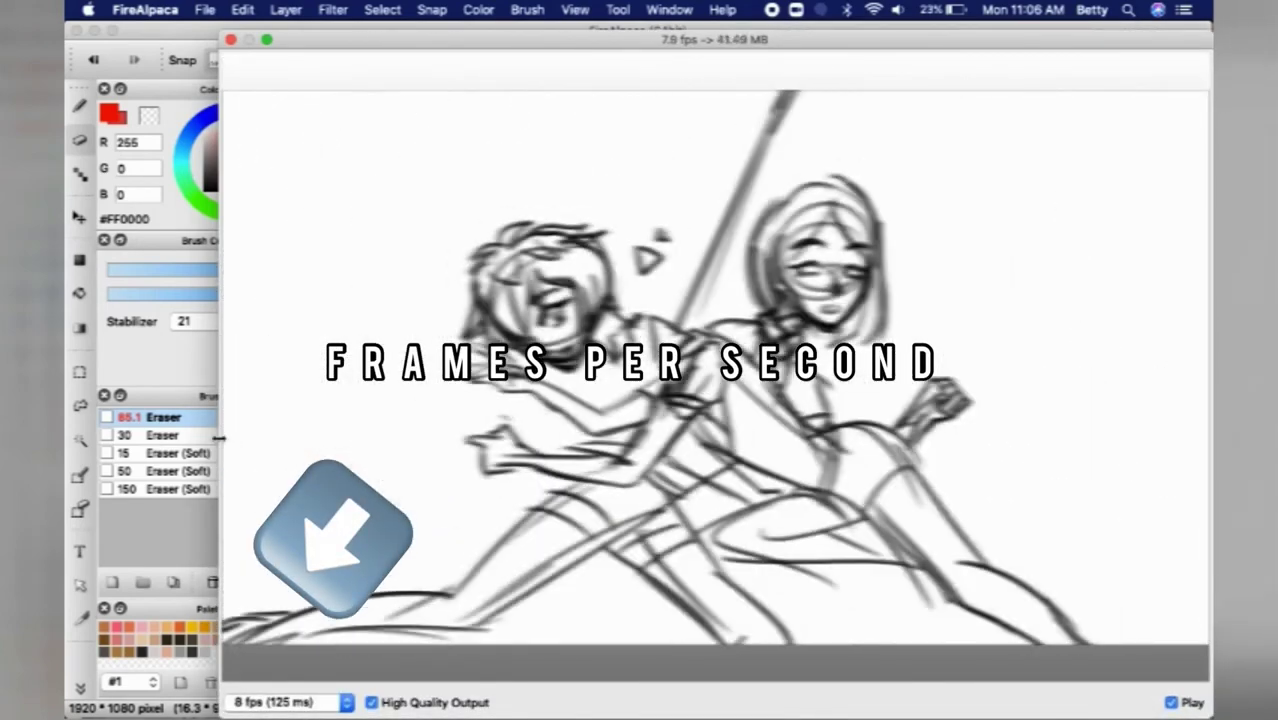
left_click_drag(216, 437, 68, 391)
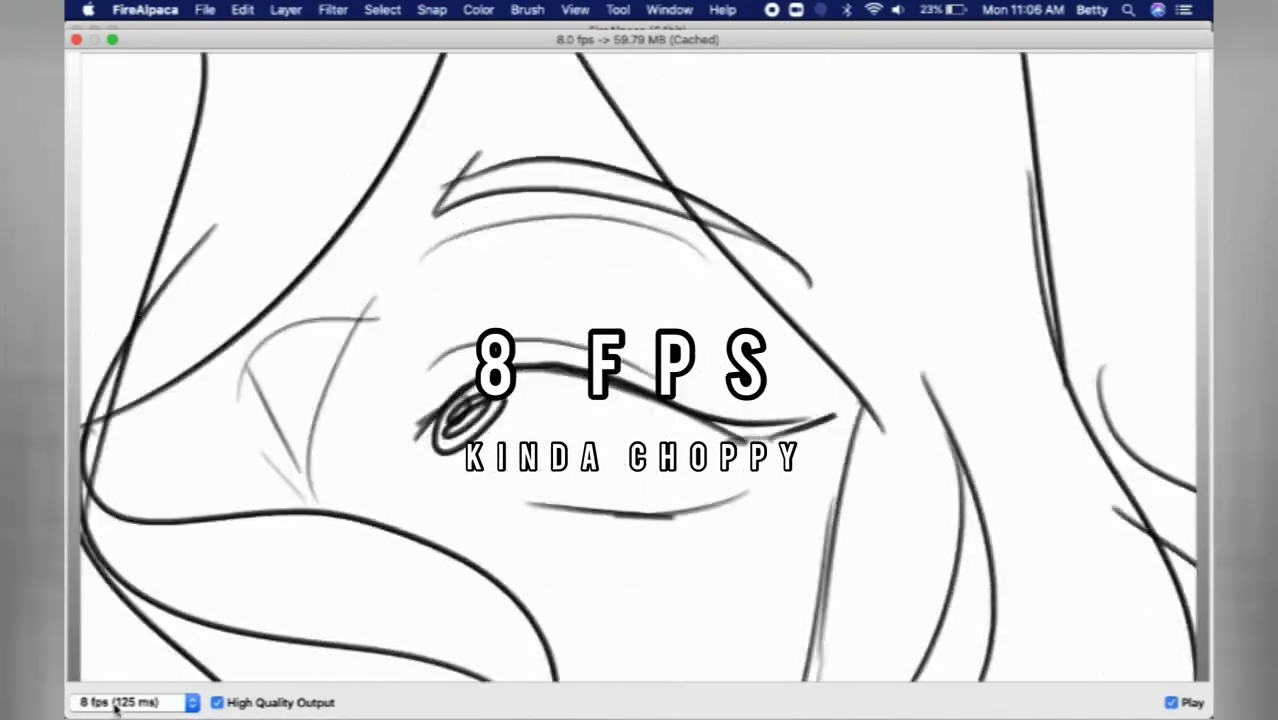
left_click(116, 703)
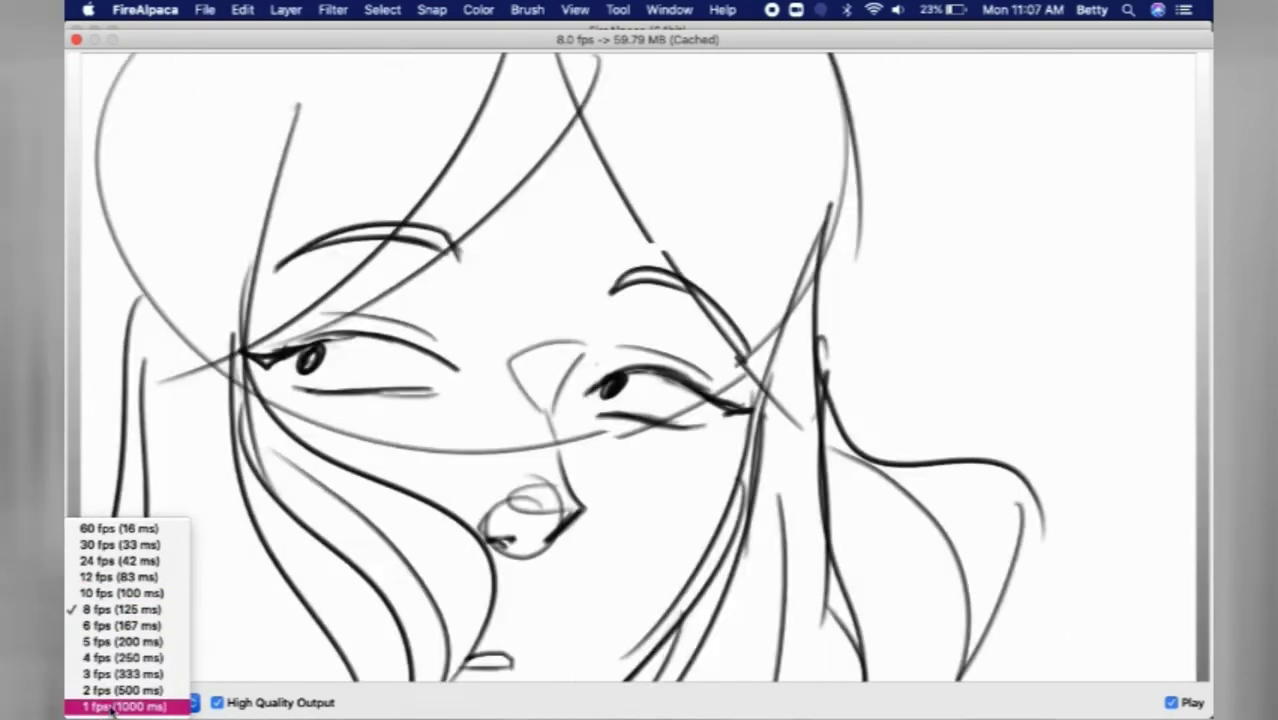
left_click(114, 705)
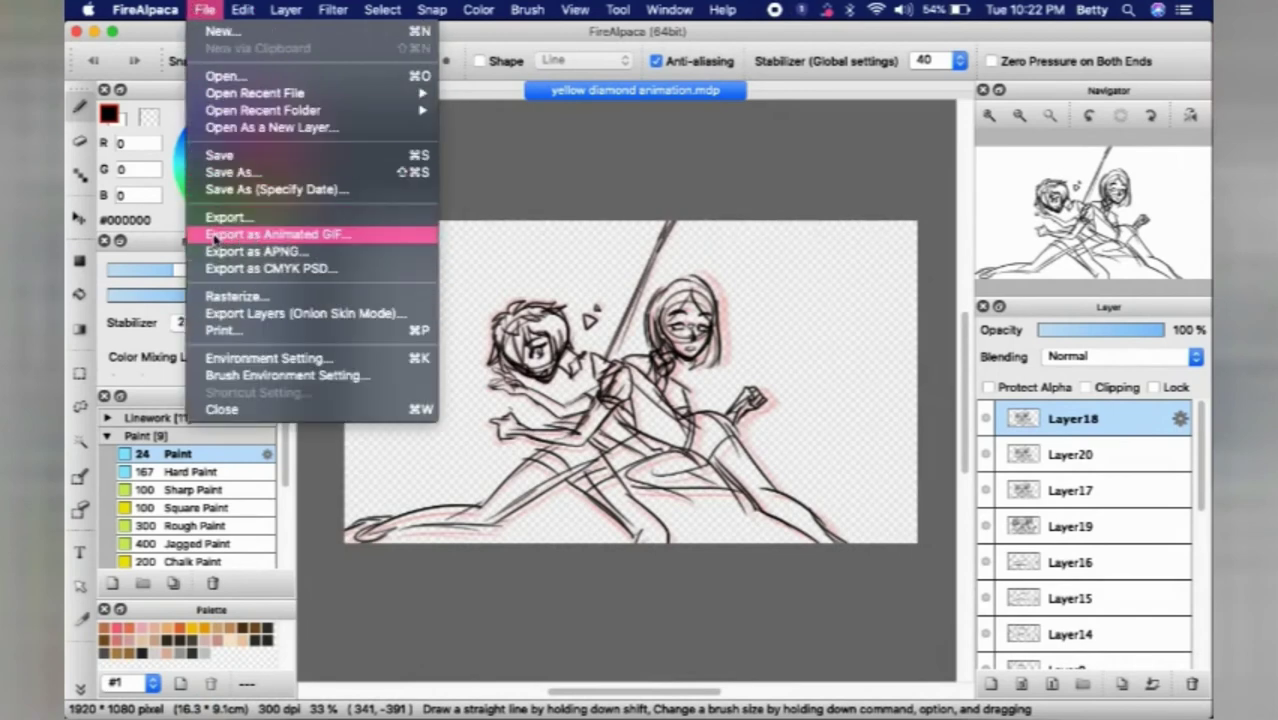
Step: Export the animation as the animated GIF 'yellow diamond' on the Desktop at 8 fps
left_click(316, 239)
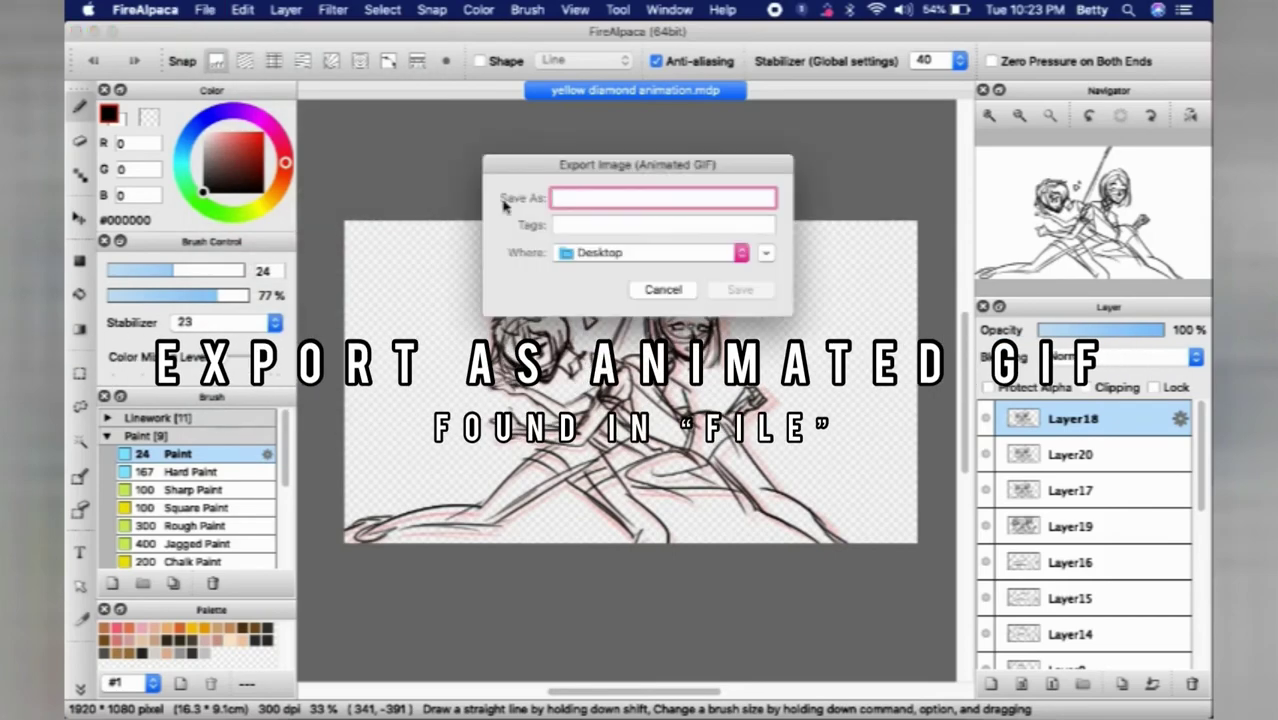
type("yellow diamond")
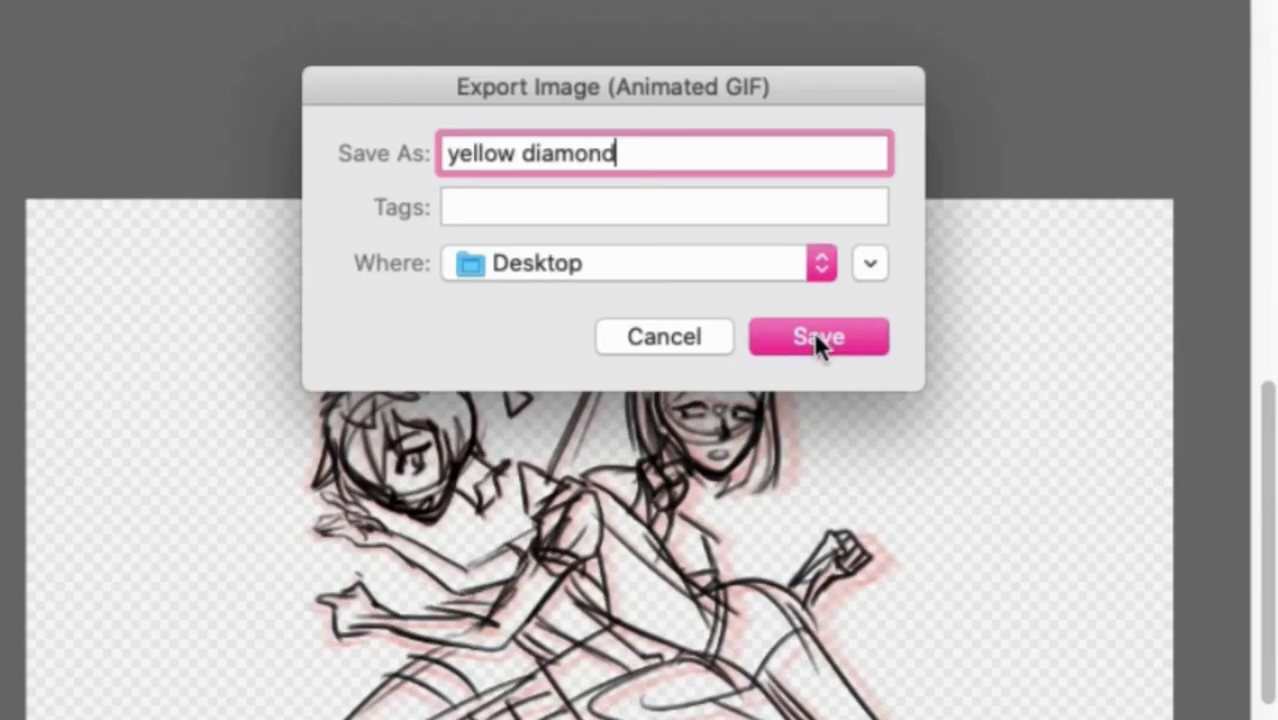
left_click(740, 290)
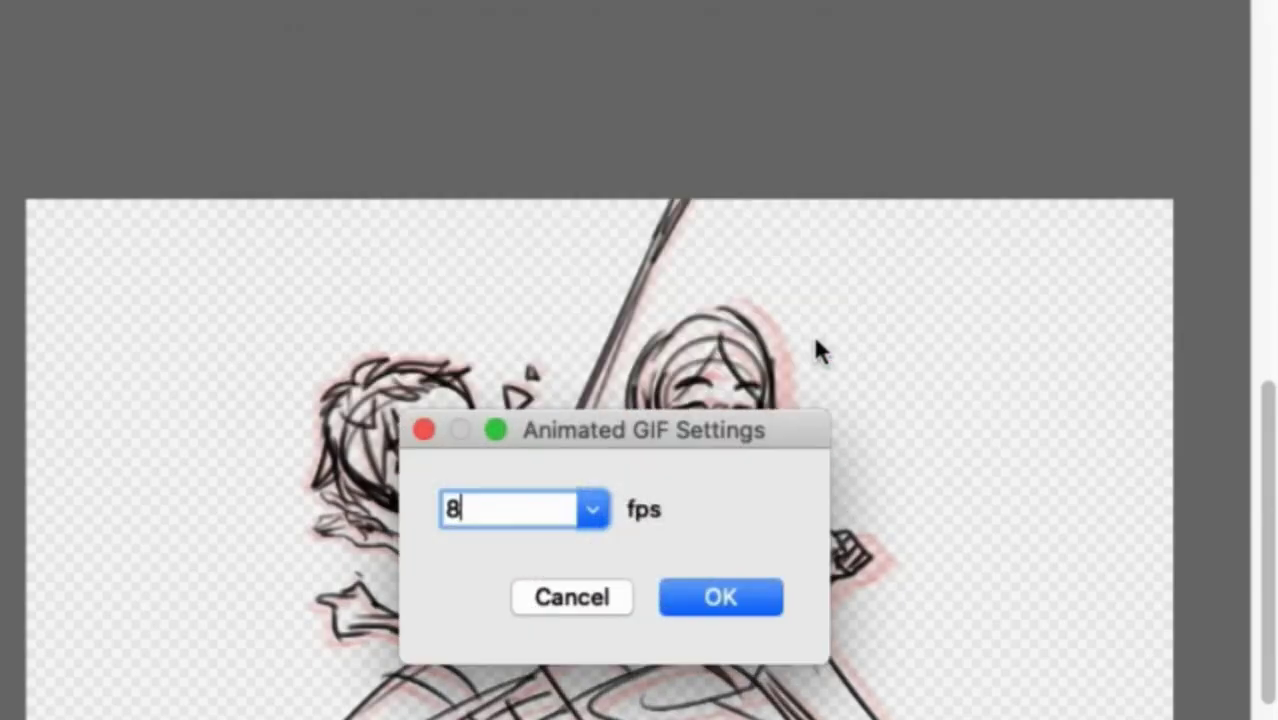
left_click(715, 596)
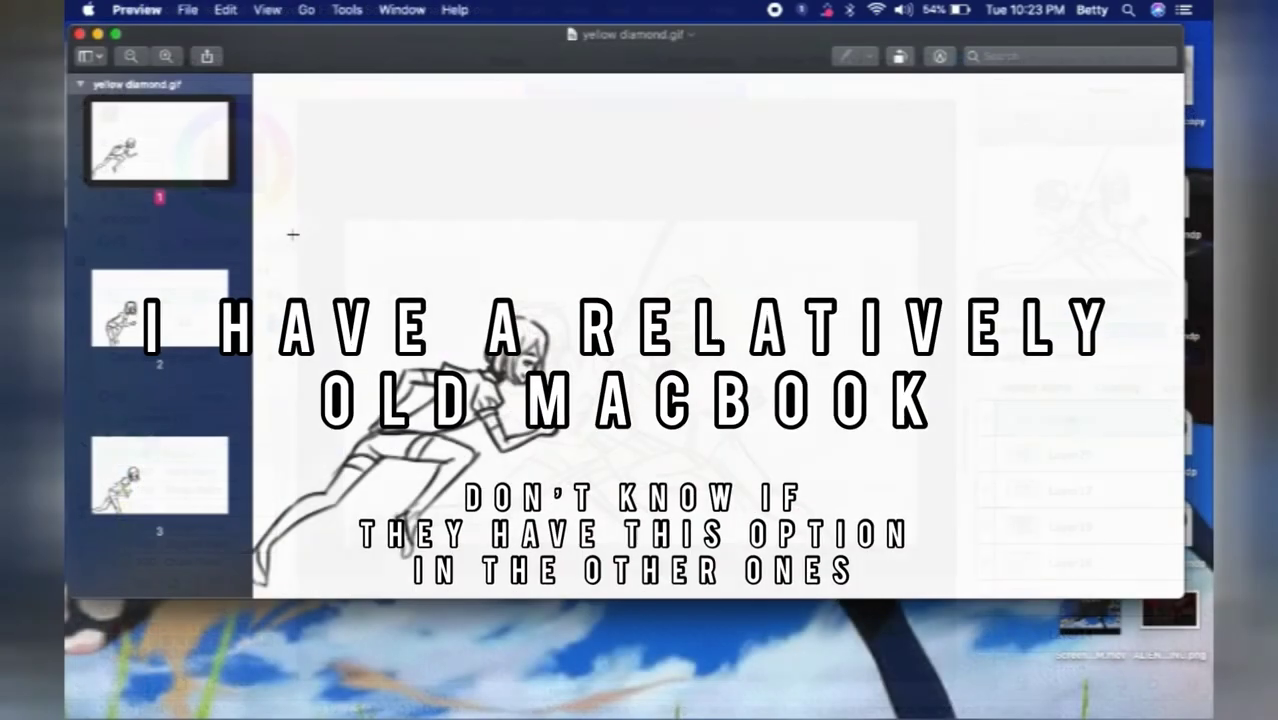
Step: Step through the exported yellow diamond GIF's frames in Preview, past frame 5
key("Down")
key("Down")
key("Down")
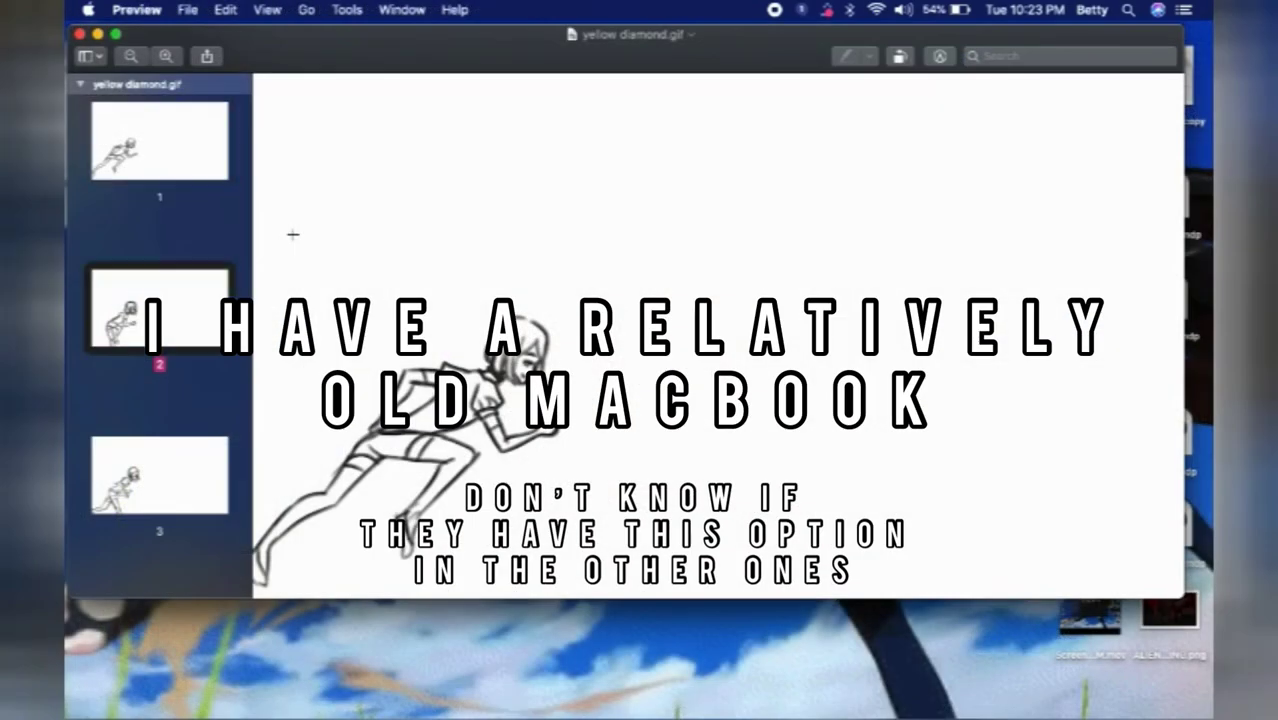
key("Down")
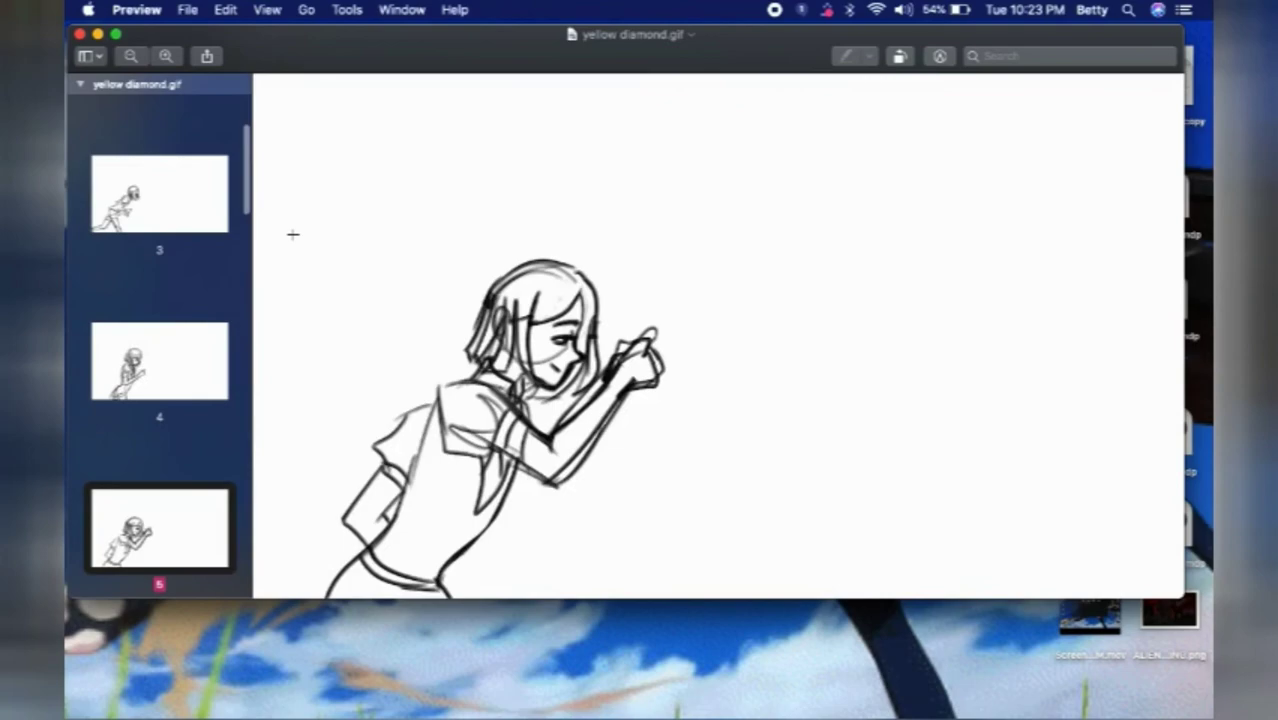
key("Down")
key("Down")
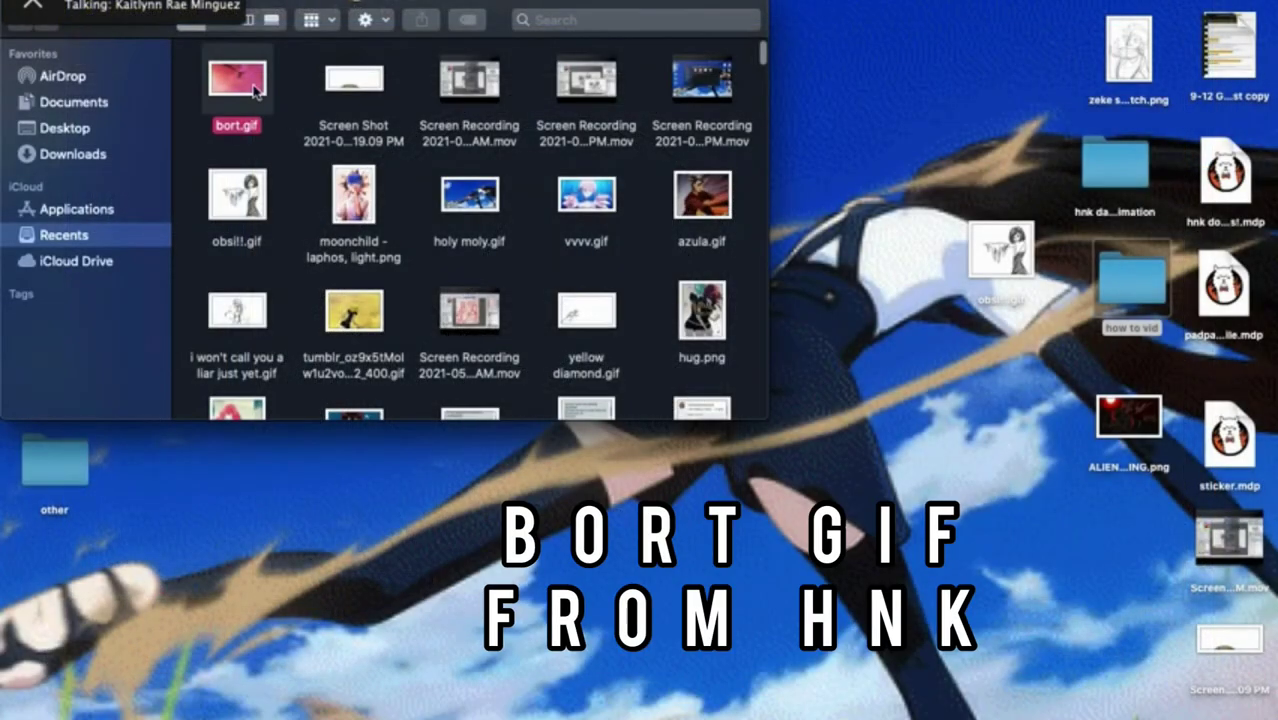
Step: Open bort.gif in Preview and advance through its frames up to frame 42
double_click(237, 80)
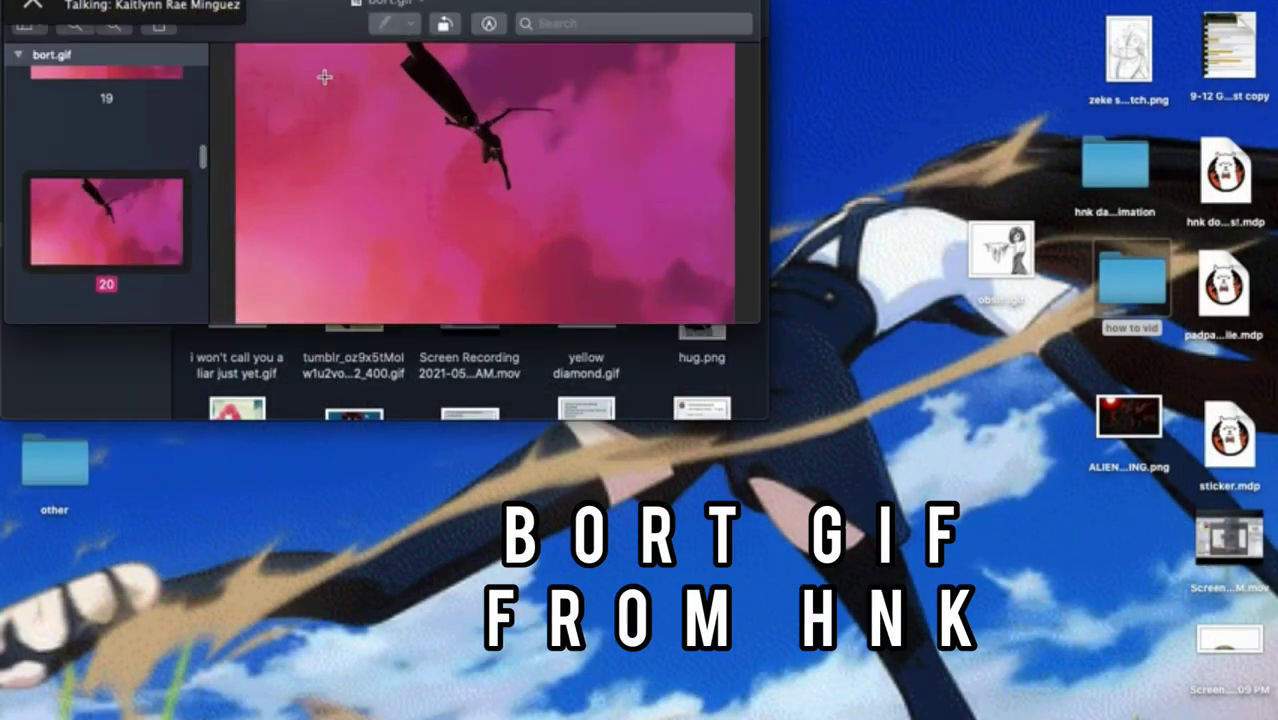
key("Down")
key("Down")
key("Down")
key("Down")
key("Down")
key("Down")
key("Down")
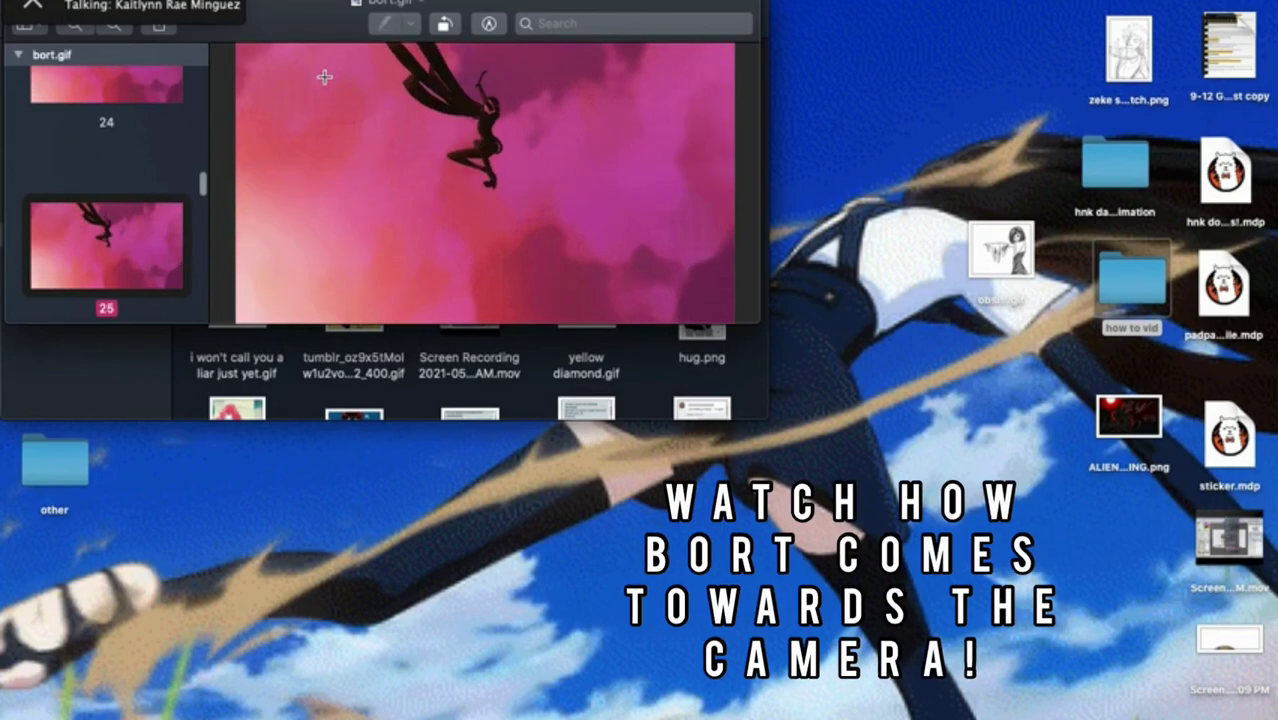
key("Down")
key("Down")
key("Down")
key("Down")
key("Down")
key("Down")
key("Down")
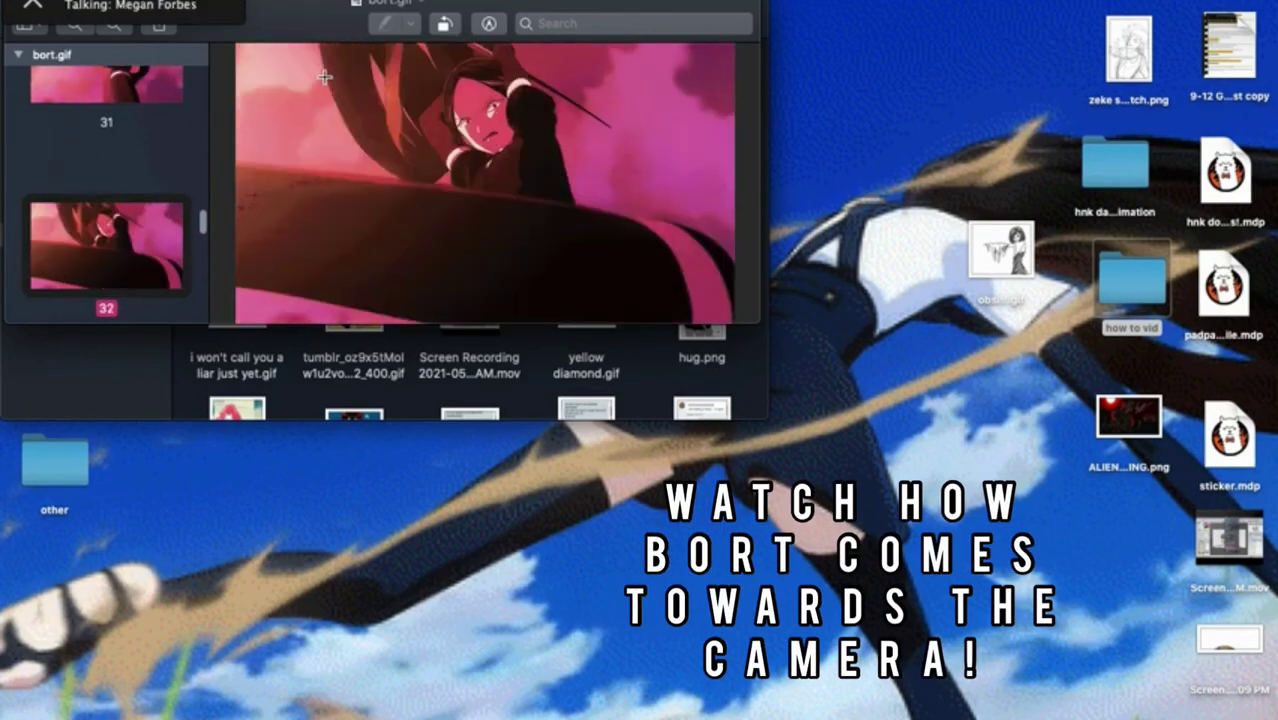
key("Down")
key("Down")
key("Down")
key("Down")
key("Down")
key("Down")
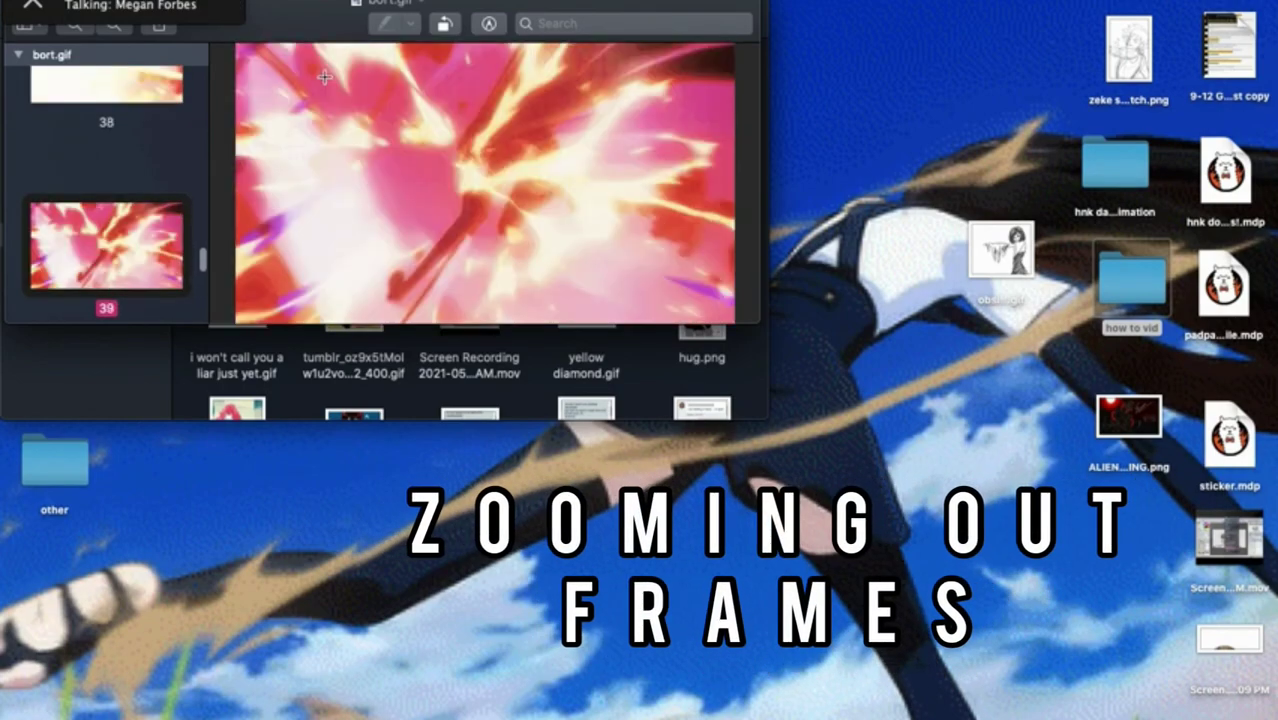
key("Down")
key("Down")
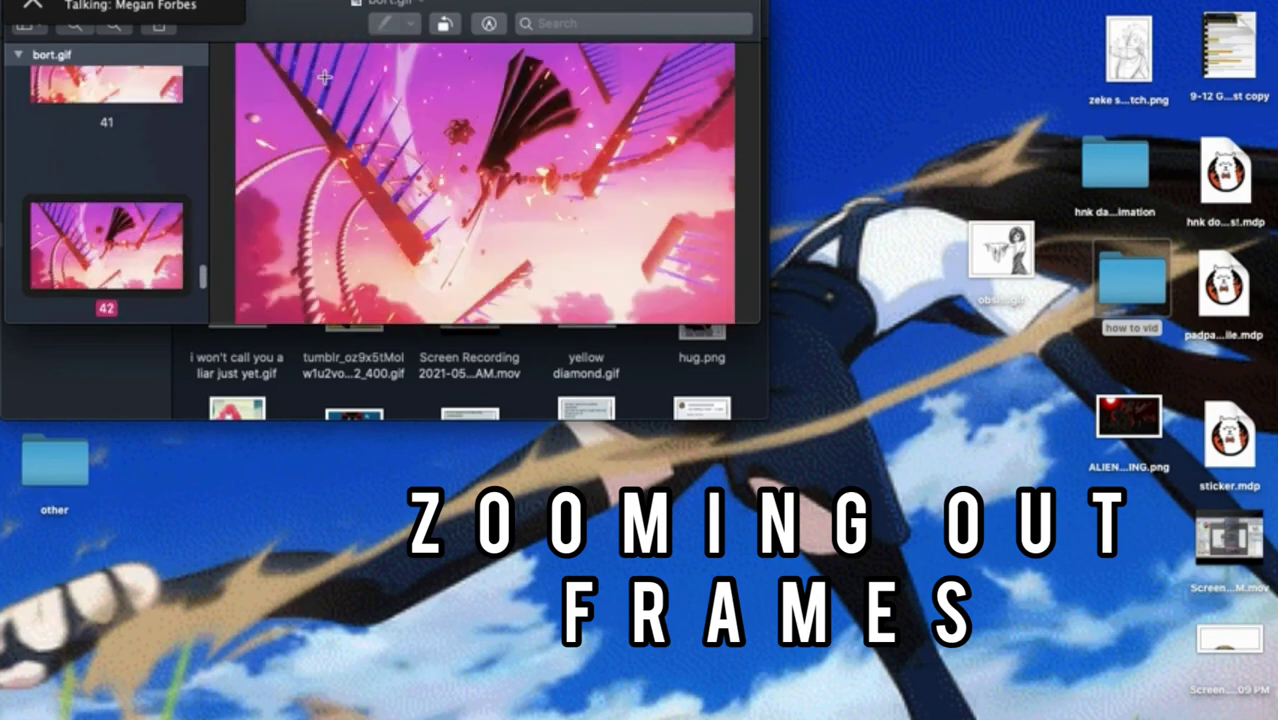
key("Down")
key("Down")
key("Down")
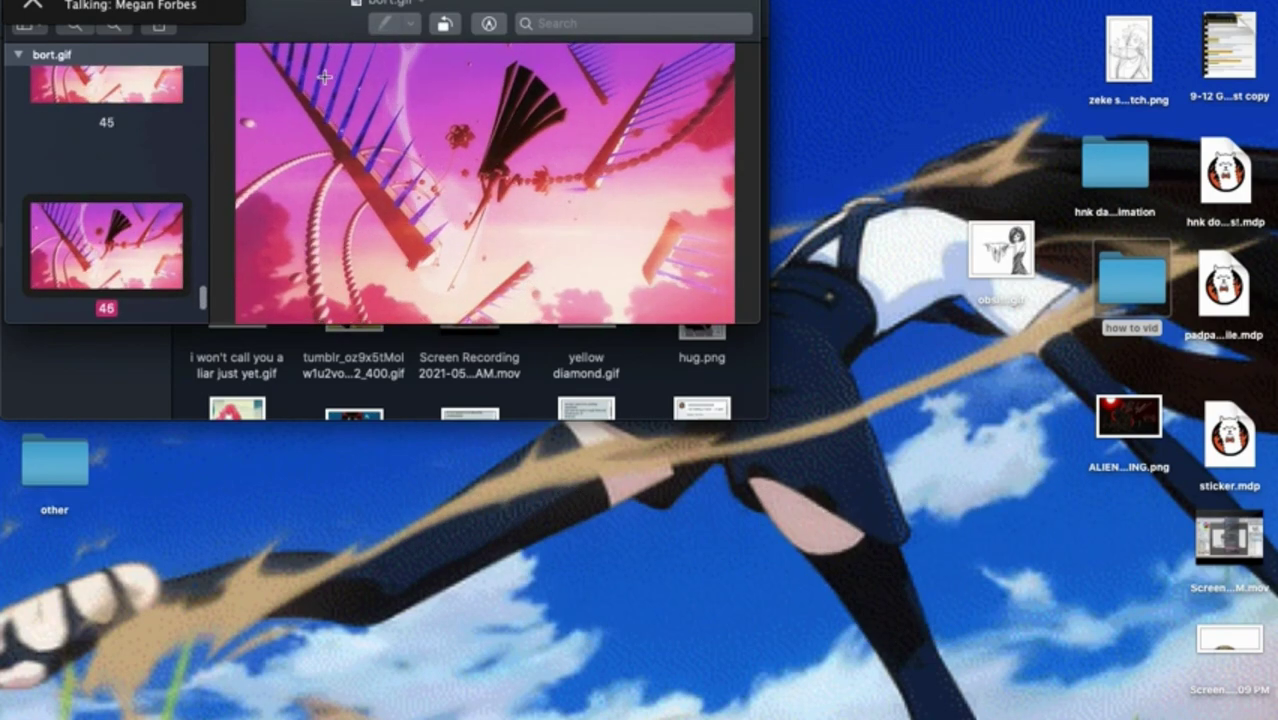